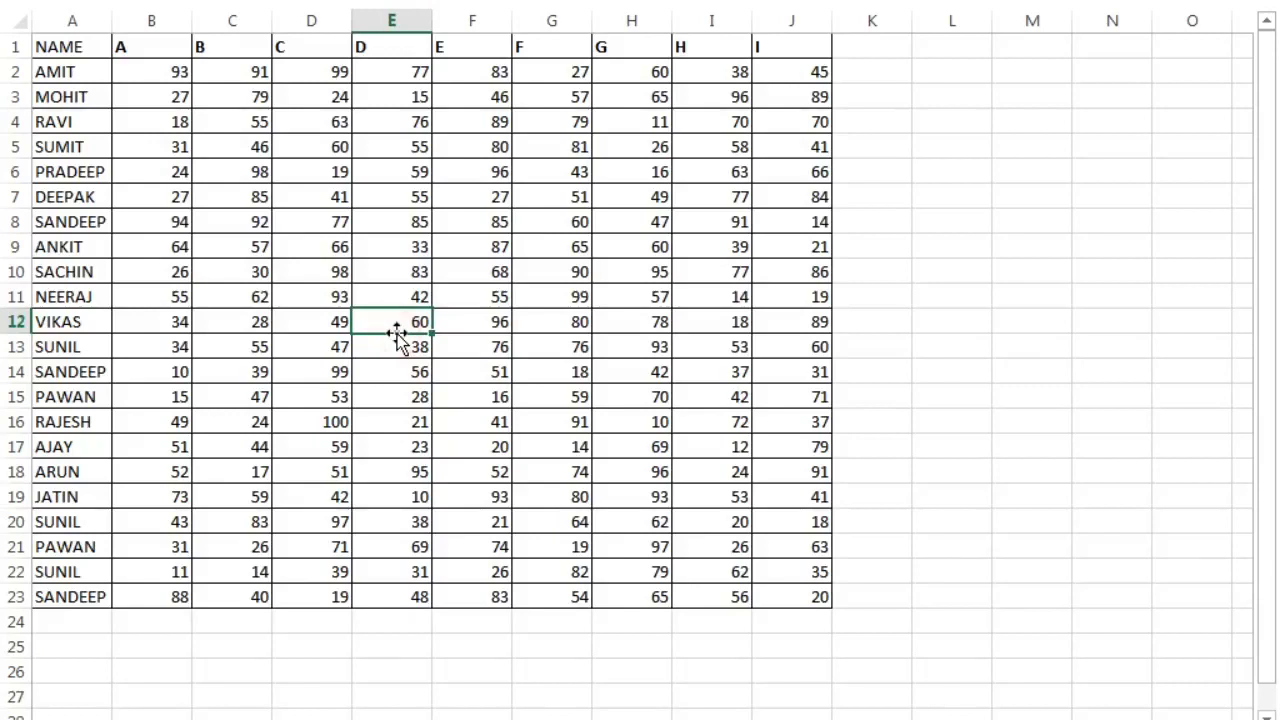
Step: Enter the numbers 12, 13, 24 and 34 in cells D3 to D6 of the blank worksheet
{"action": "left_click", "coordinate": [532, 278]}
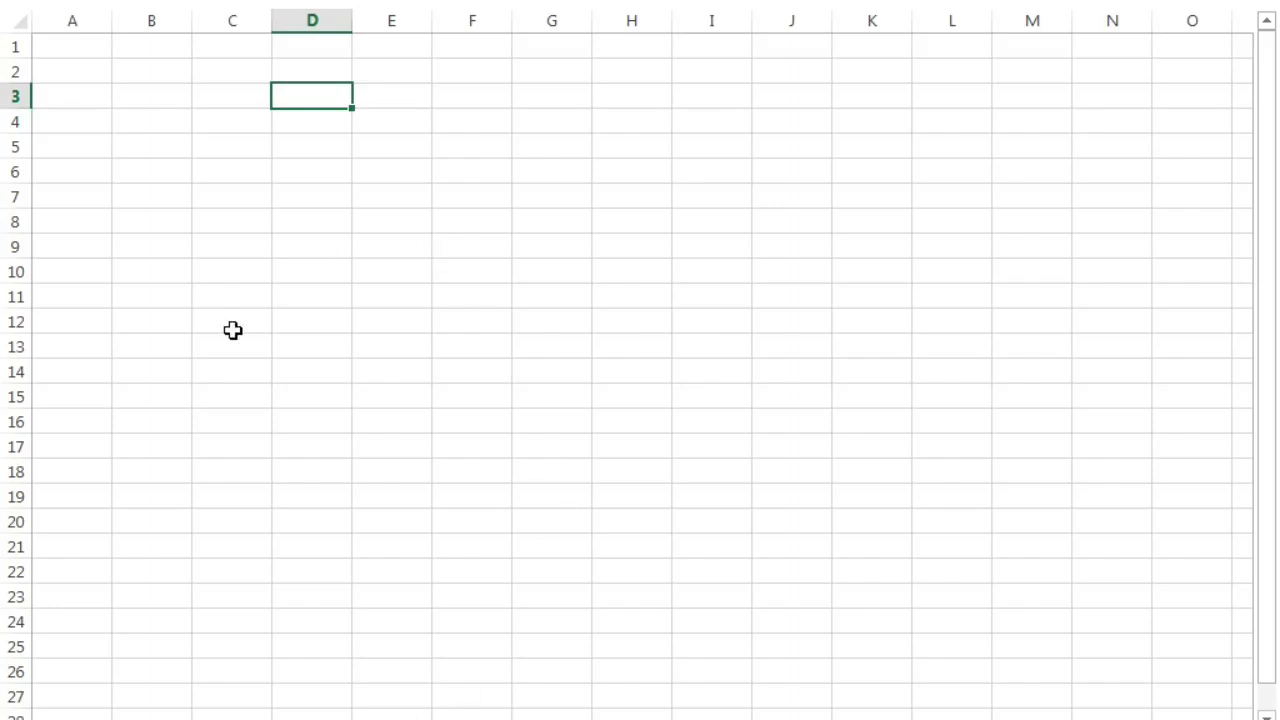
{"action": "type", "text": "12"}
{"action": "key", "text": "Return"}
{"action": "type", "text": "13"}
{"action": "key", "text": "Return"}
{"action": "type", "text": "24"}
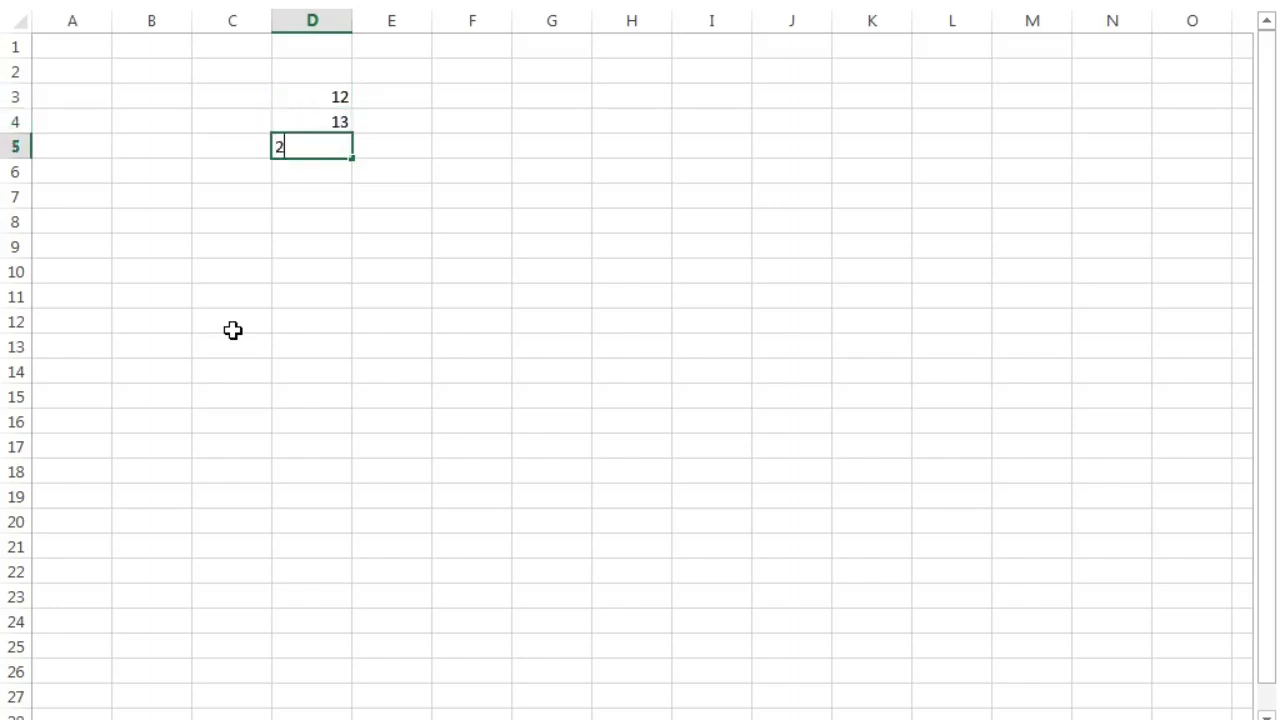
{"action": "key", "text": "Return"}
{"action": "type", "text": "34"}
{"action": "key", "text": "Return"}
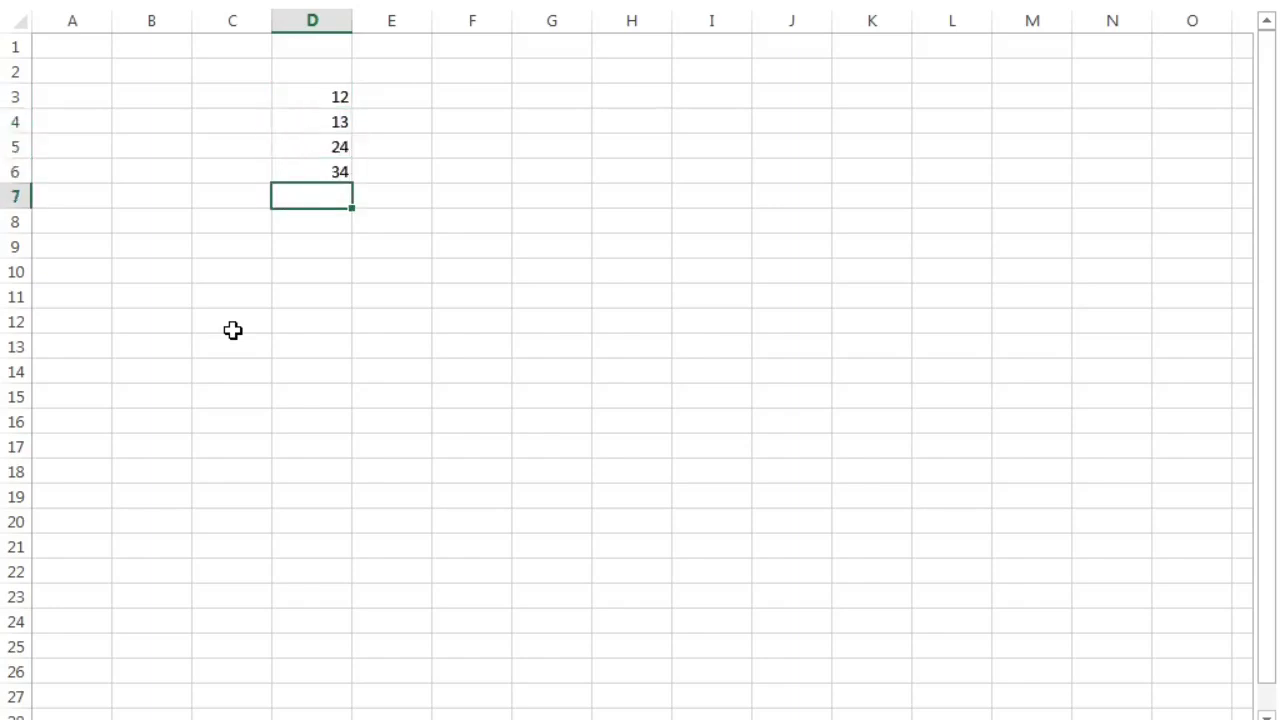
{"action": "left_click", "coordinate": [905, 163]}
{"action": "left_click", "coordinate": [686, 140]}
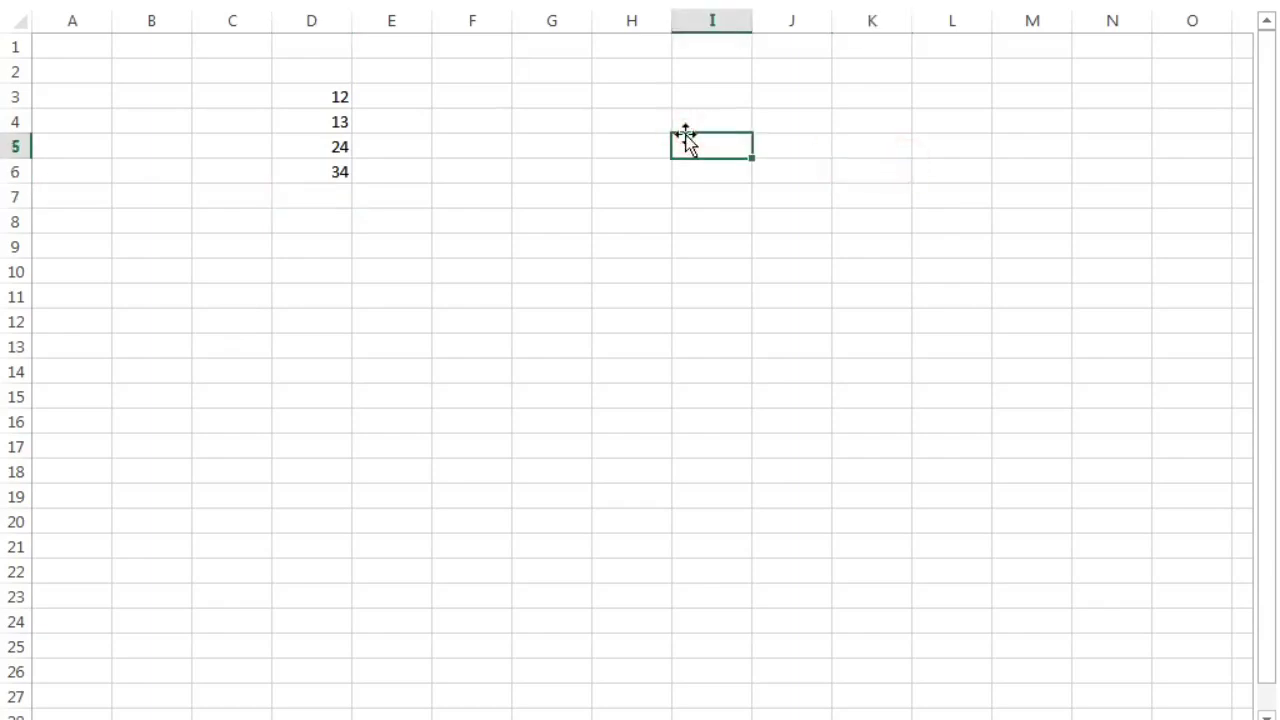
Step: Clear the contents of cells D3 to D7
{"action": "left_click", "coordinate": [329, 97]}
{"action": "key", "text": "shift+Down"}
{"action": "key", "text": "shift+Down"}
{"action": "key", "text": "shift+Down"}
{"action": "key", "text": "shift+Down"}
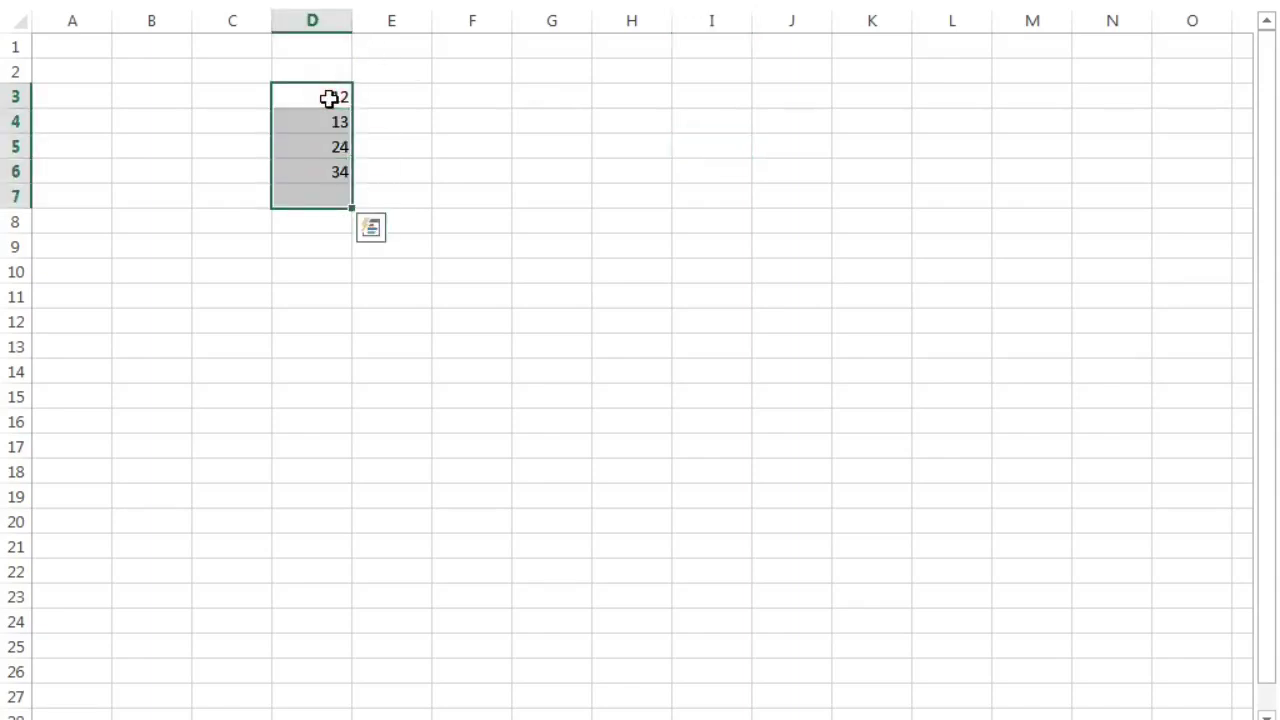
{"action": "key", "text": "Delete"}
{"action": "left_click", "coordinate": [329, 97]}
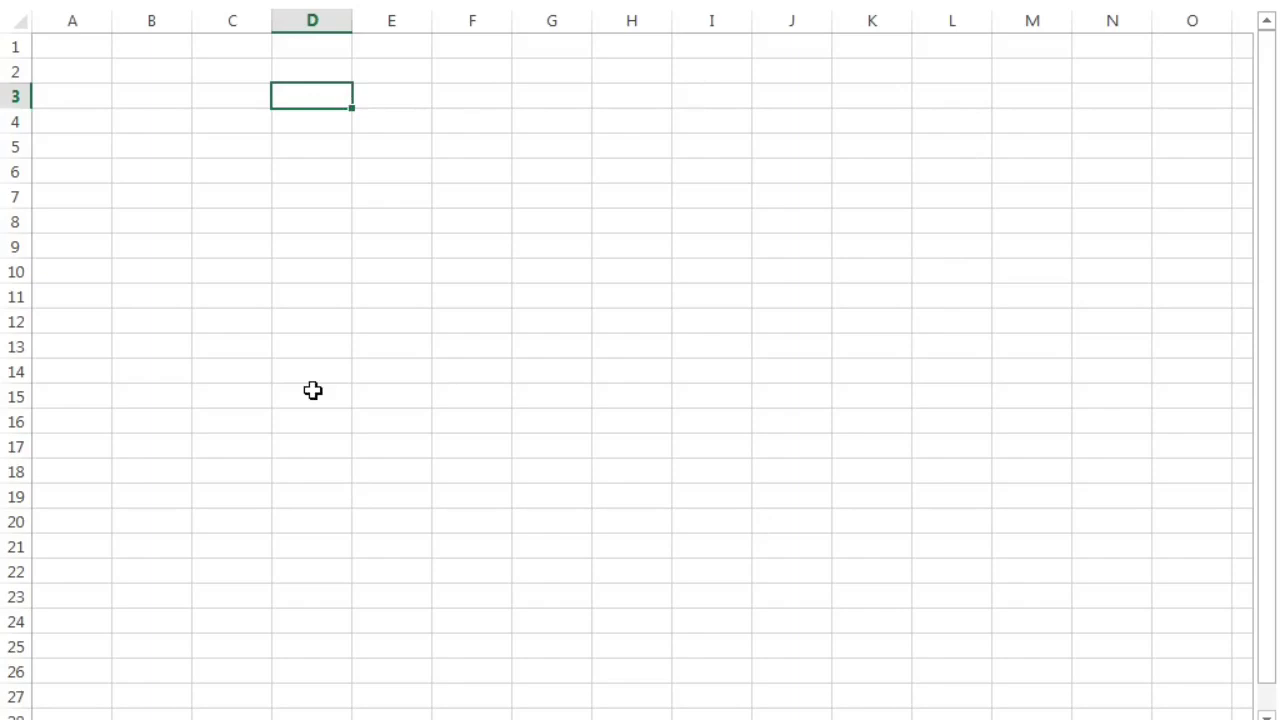
Step: Enter the formula =RAND()*100 in cell D4
{"action": "left_click", "coordinate": [346, 272]}
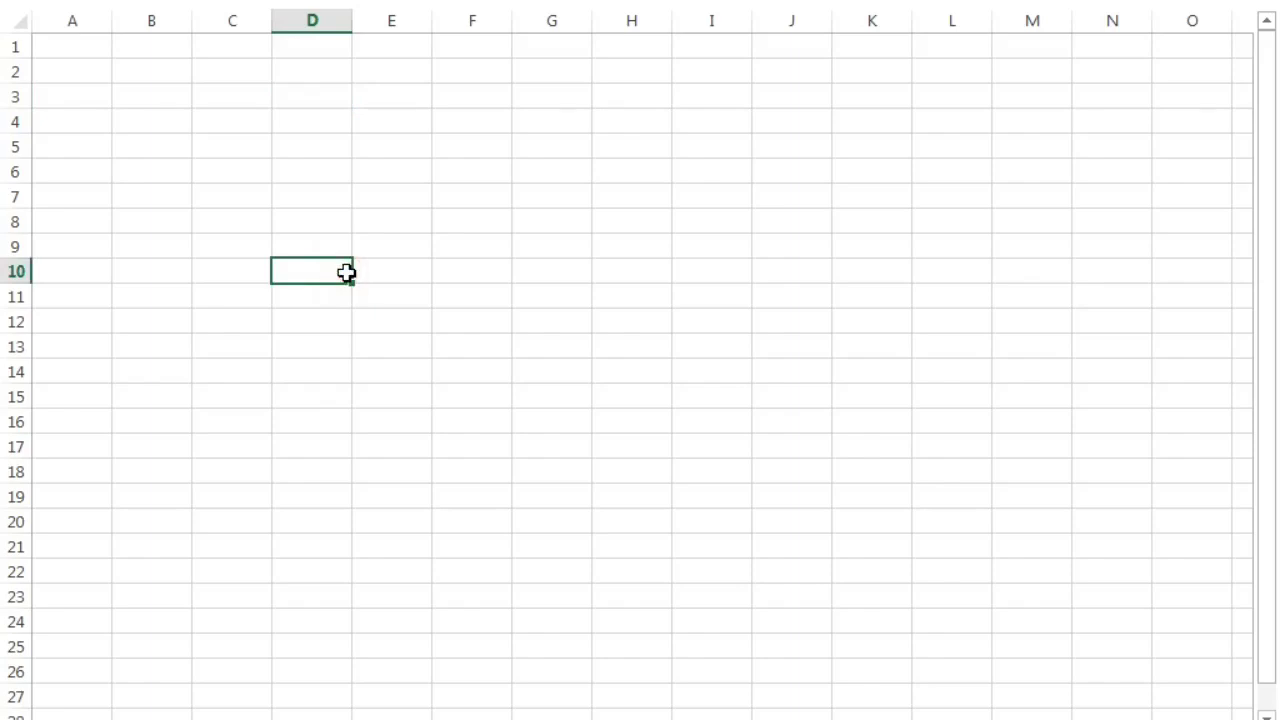
{"action": "left_click", "coordinate": [334, 112]}
{"action": "type", "text": "="}
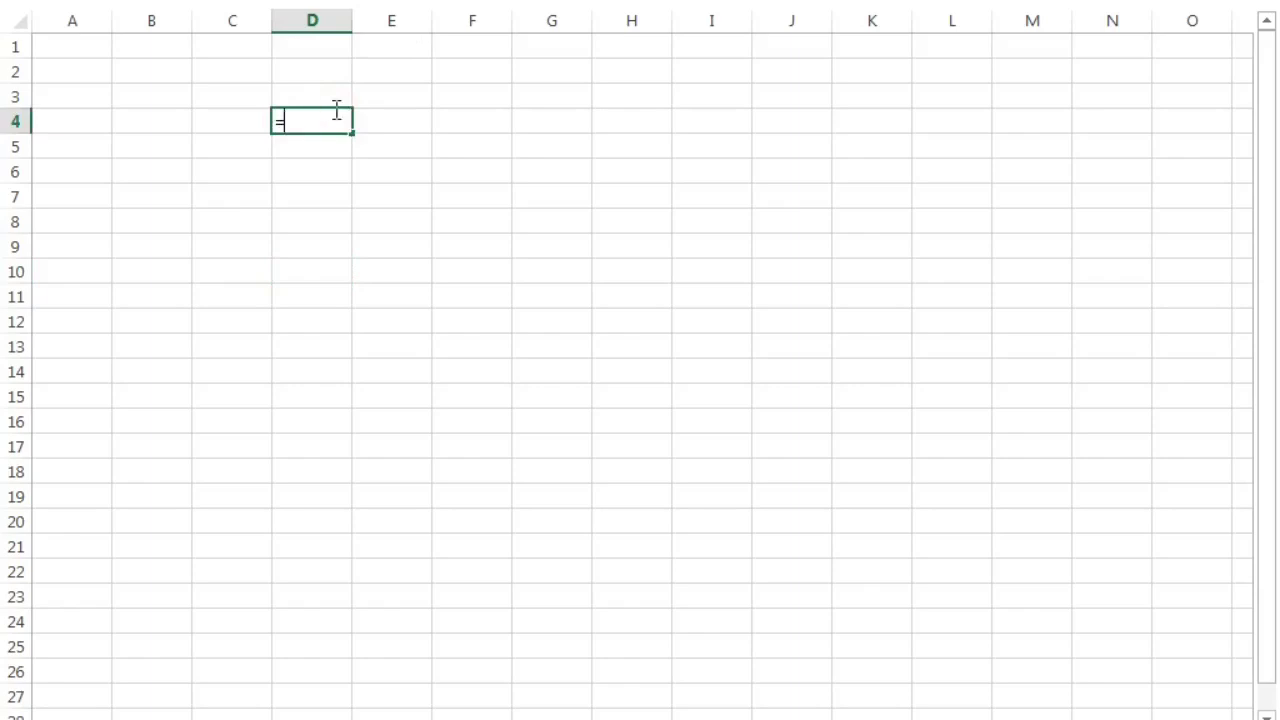
{"action": "type", "text": "rand"}
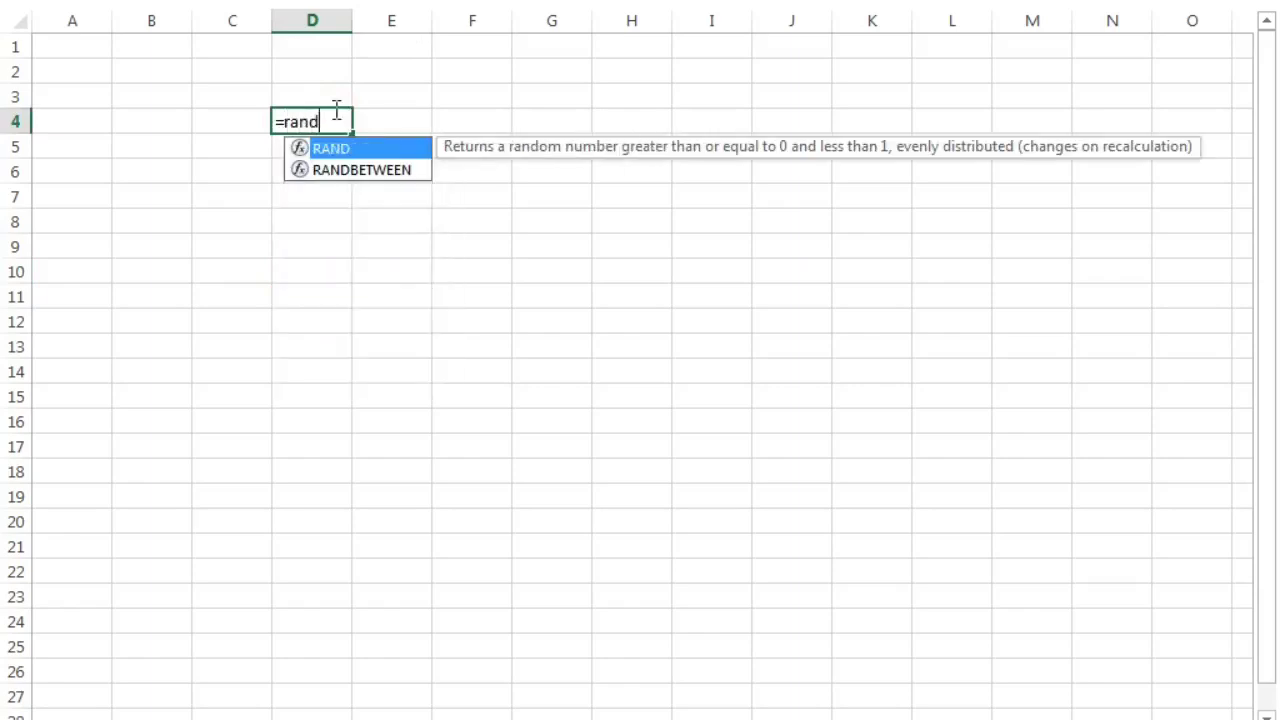
{"action": "key", "text": "Tab"}
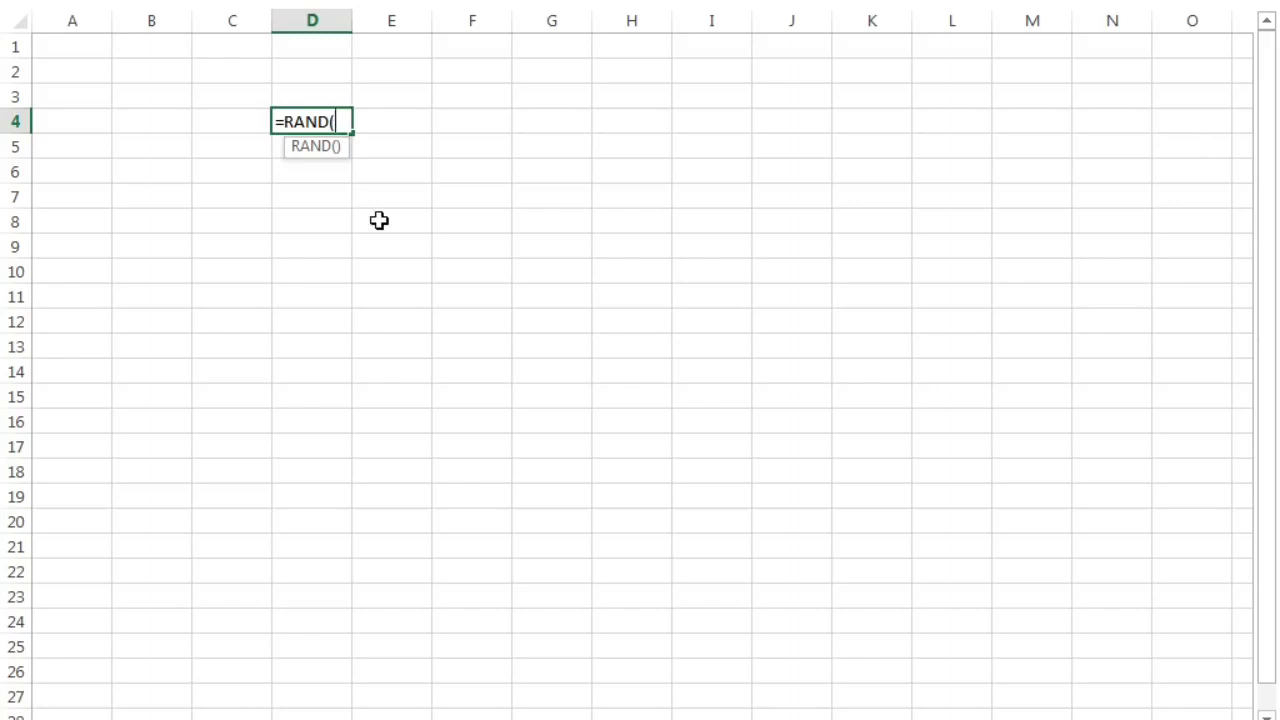
{"action": "type", "text": ")"}
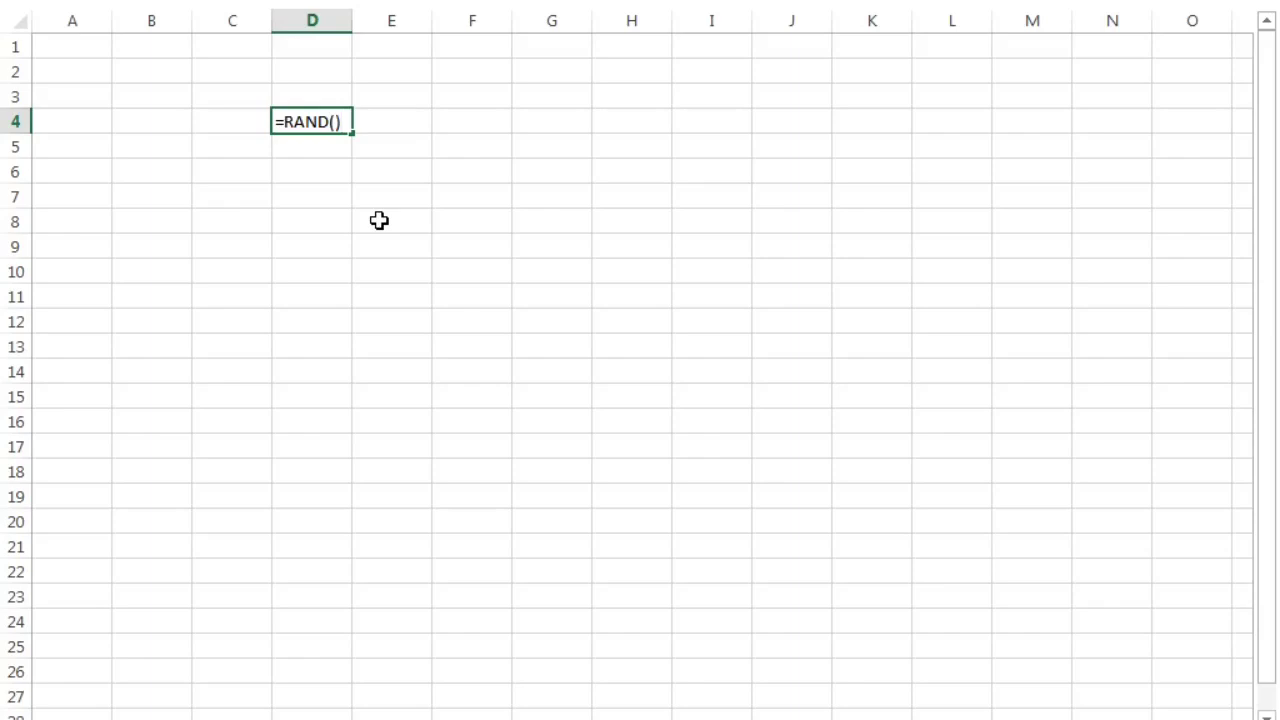
{"action": "type", "text": "*100"}
{"action": "key", "text": "Return"}
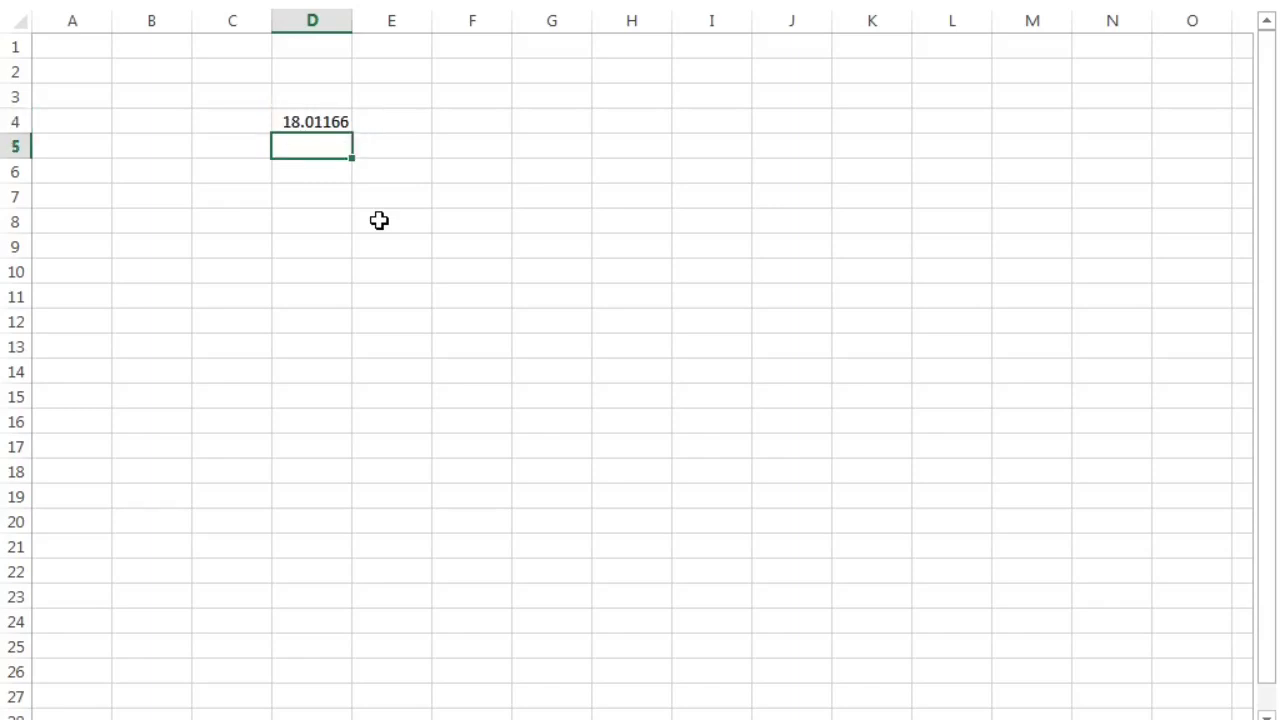
Step: Copy the random number formula from cell D4 into the whole range D4:L25
{"action": "key", "text": "Up"}
{"action": "key", "text": "ctrl+c"}
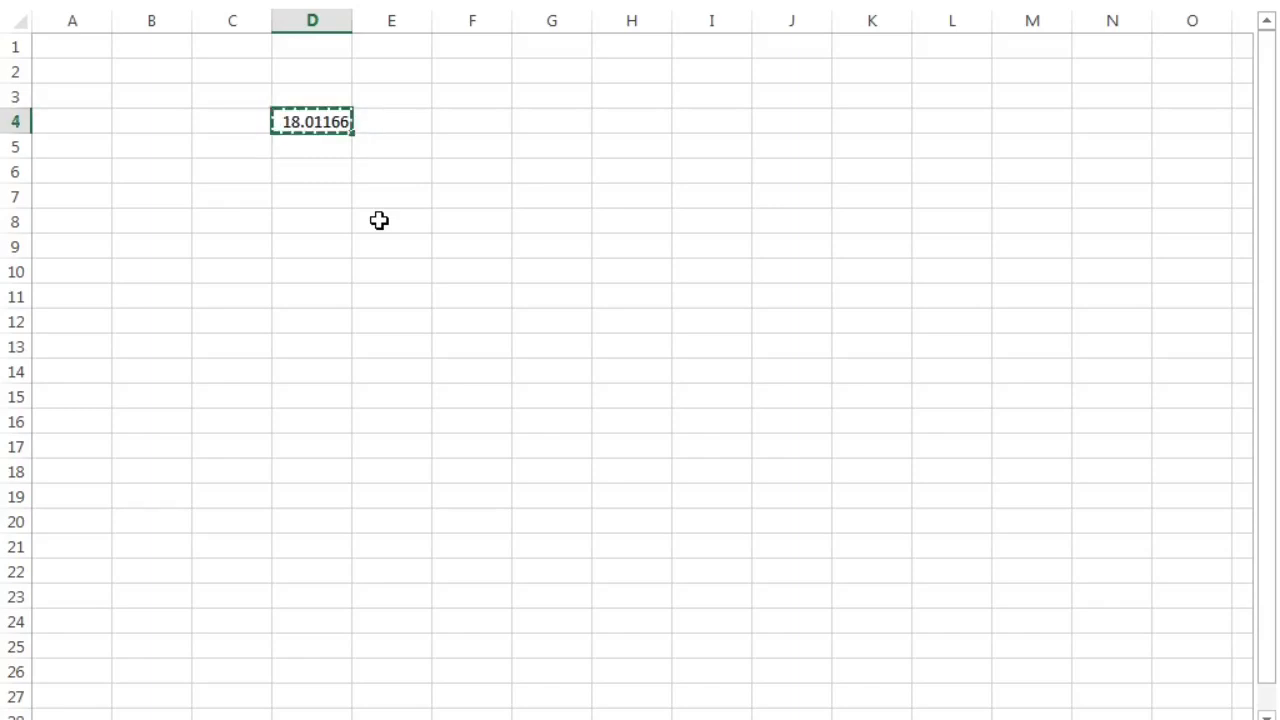
{"action": "key", "text": "shift+Down"}
{"action": "key", "text": "shift+Down"}
{"action": "key", "text": "shift+Down"}
{"action": "key", "text": "shift+Down"}
{"action": "key", "text": "shift+Down"}
{"action": "key", "text": "shift+Down"}
{"action": "key", "text": "shift+Down"}
{"action": "key", "text": "shift+Down"}
{"action": "key", "text": "shift+Down"}
{"action": "key", "text": "shift+Down"}
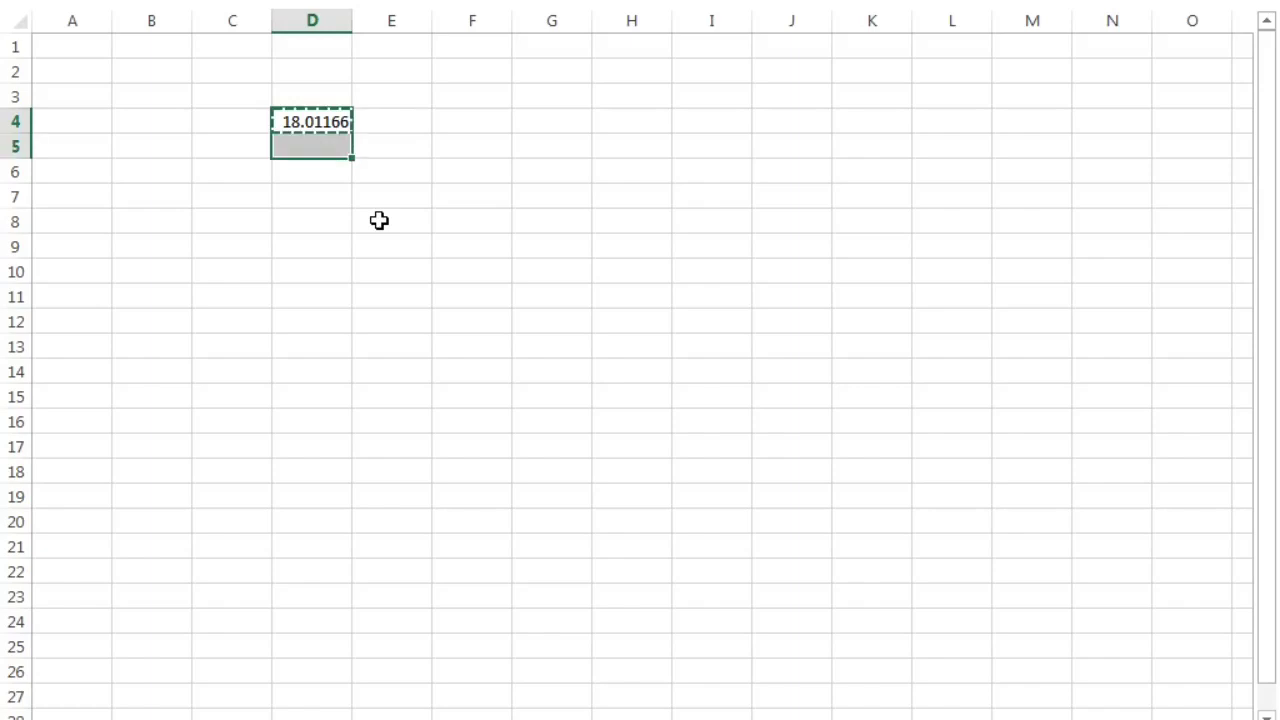
{"action": "key", "text": "shift+Down"}
{"action": "key", "text": "shift+Down"}
{"action": "key", "text": "shift+Down"}
{"action": "key", "text": "shift+Down"}
{"action": "key", "text": "shift+Down"}
{"action": "key", "text": "shift+Down"}
{"action": "key", "text": "shift+Down"}
{"action": "key", "text": "shift+Down"}
{"action": "key", "text": "shift+Down"}
{"action": "key", "text": "shift+Down"}
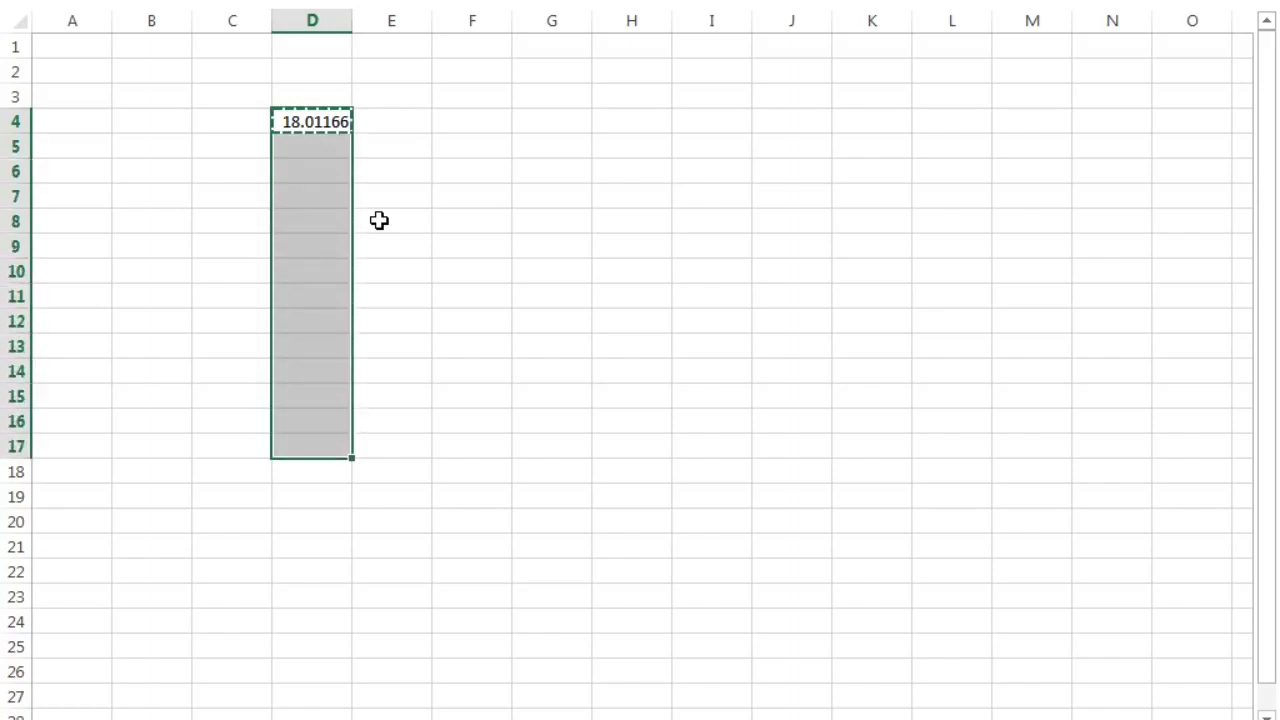
{"action": "key", "text": "shift+Down"}
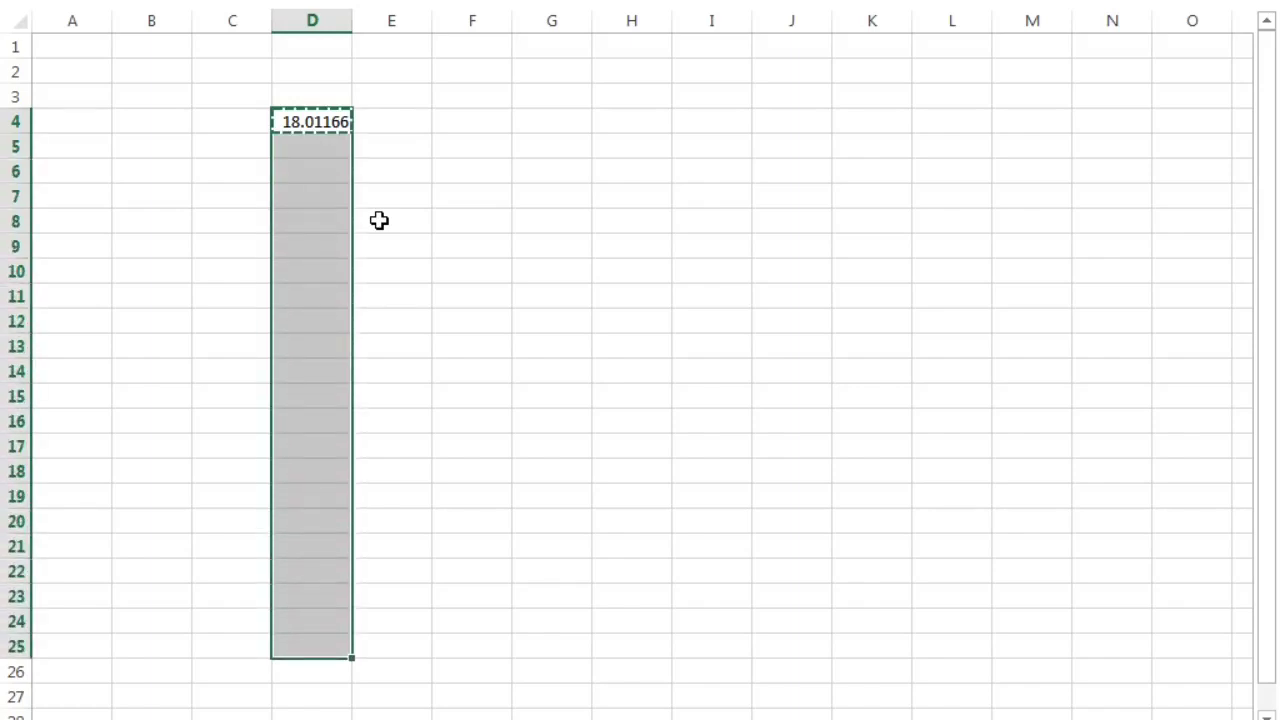
{"action": "key", "text": "shift+Right"}
{"action": "key", "text": "shift+Right"}
{"action": "key", "text": "shift+Right"}
{"action": "key", "text": "shift+Right"}
{"action": "key", "text": "shift+Right"}
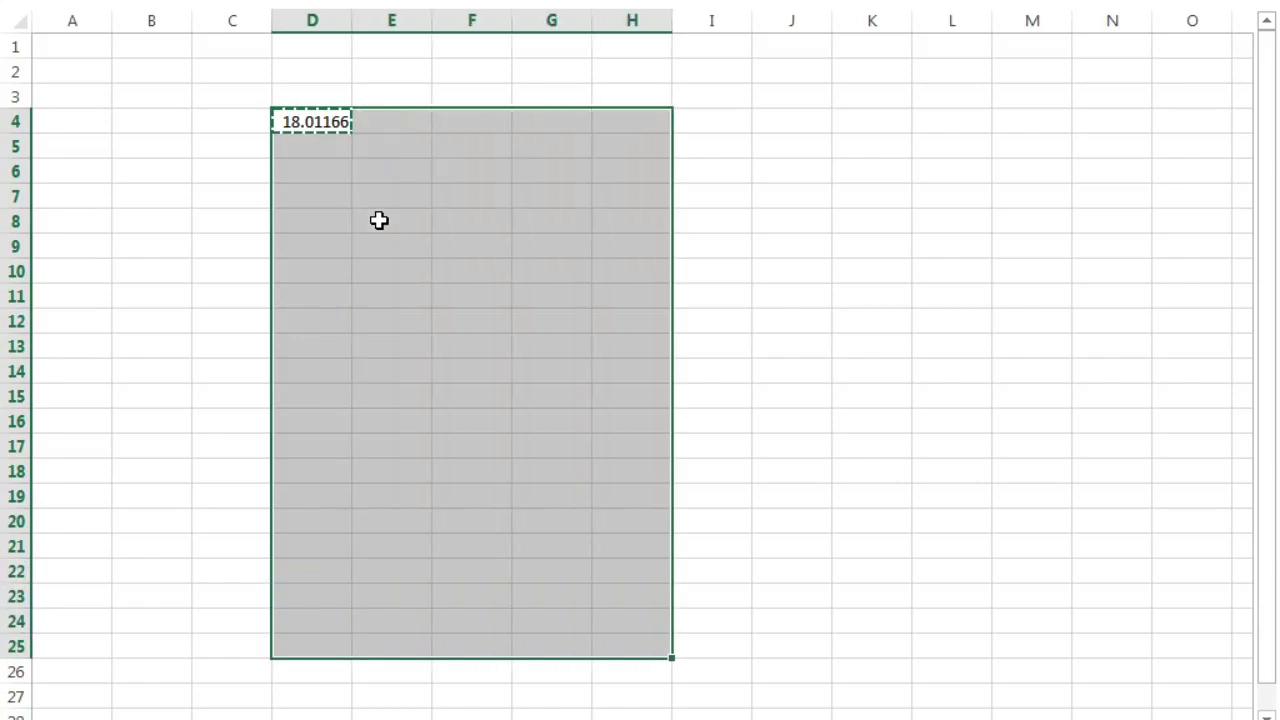
{"action": "key", "text": "shift+Right"}
{"action": "key", "text": "shift+Right"}
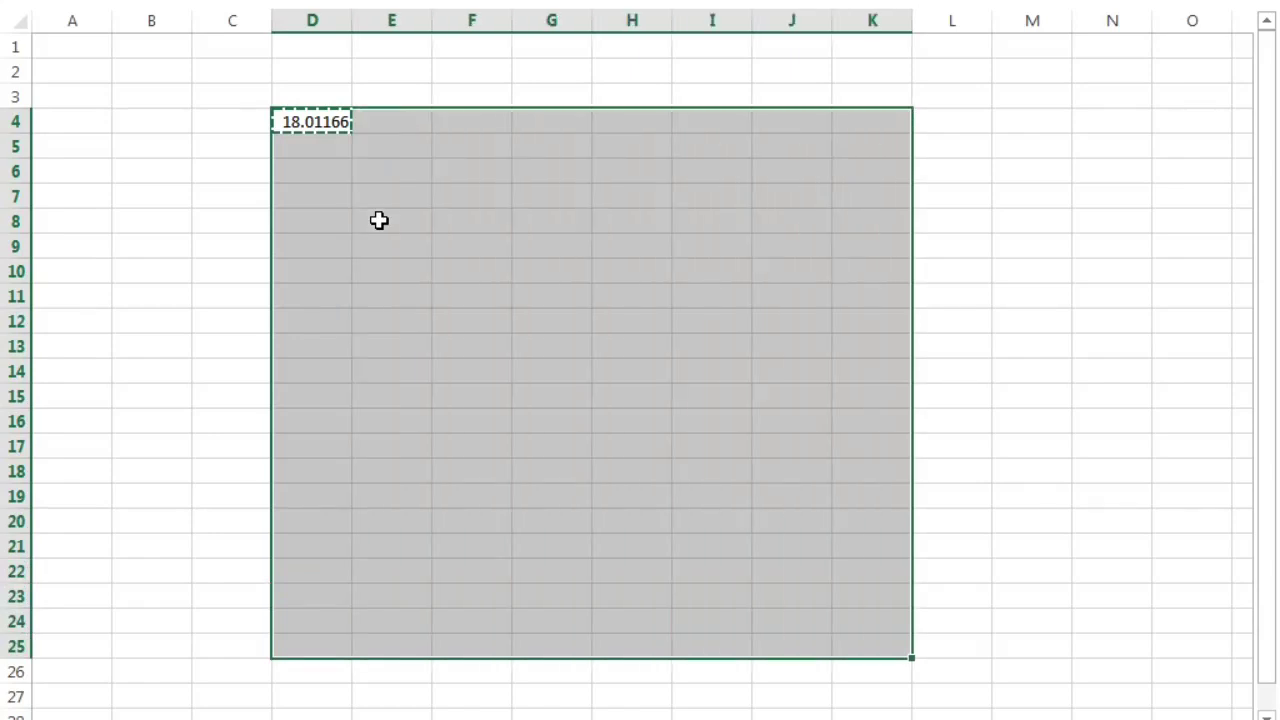
{"action": "key", "text": "shift+Right"}
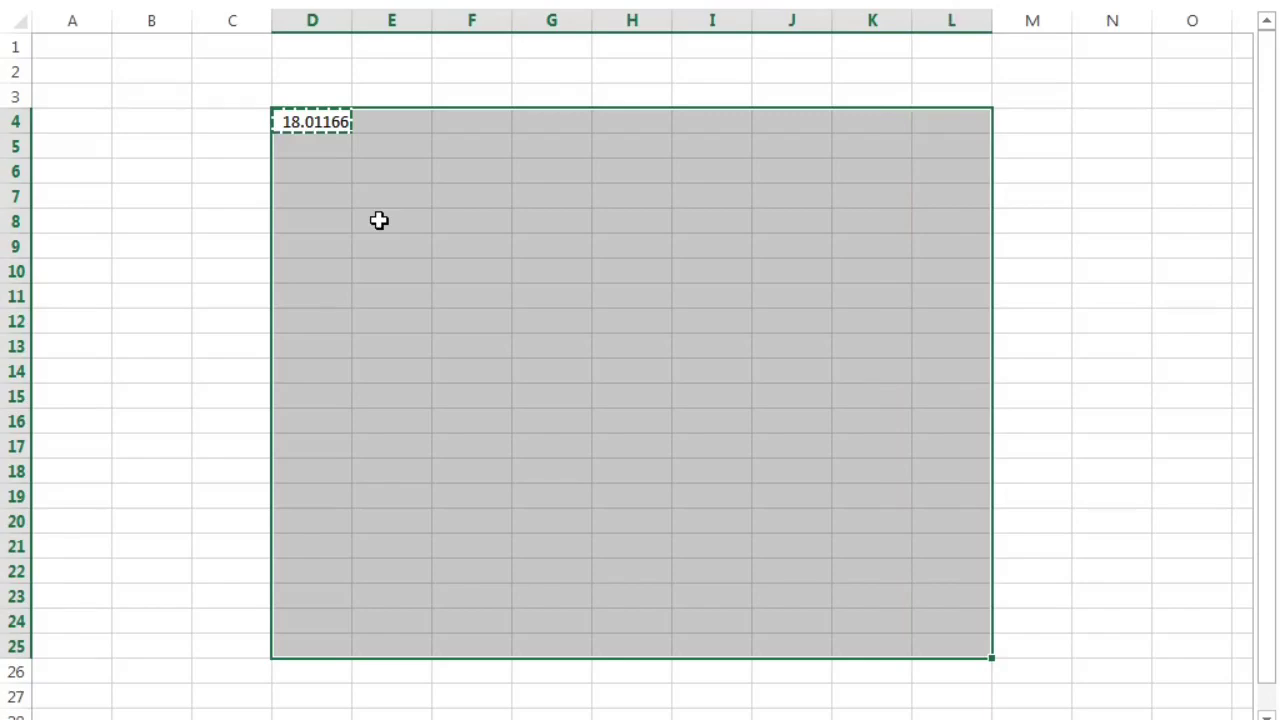
{"action": "key", "text": "ctrl+v"}
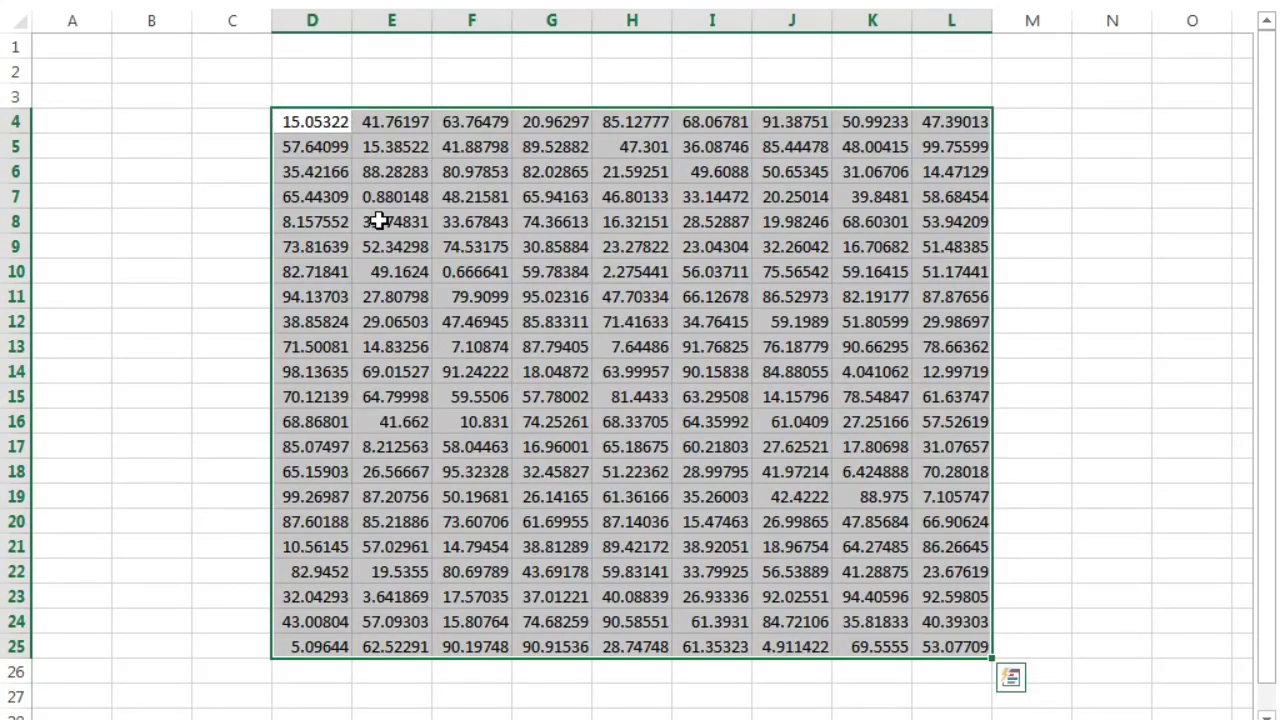
{"action": "left_click", "coordinate": [503, 344]}
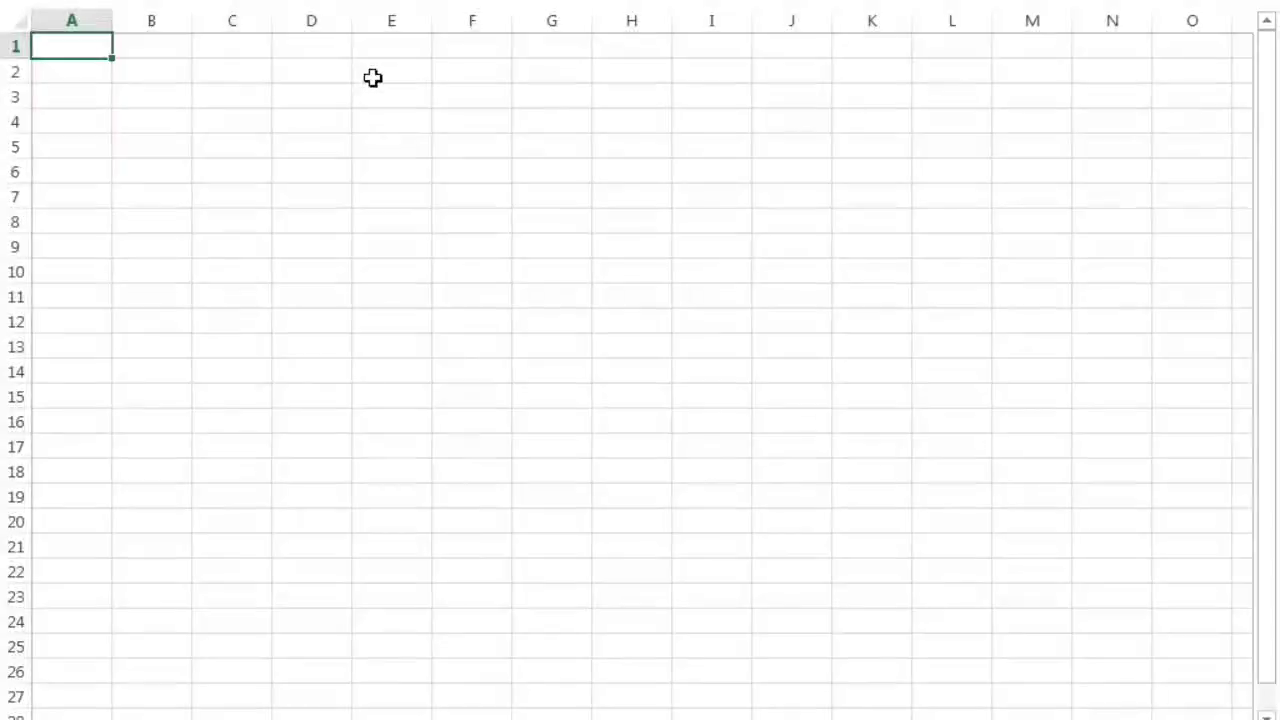
Step: Enter the formula =RANDBETWEEN(20,100) in cell D5 of the empty worksheet
{"action": "left_click", "coordinate": [303, 146]}
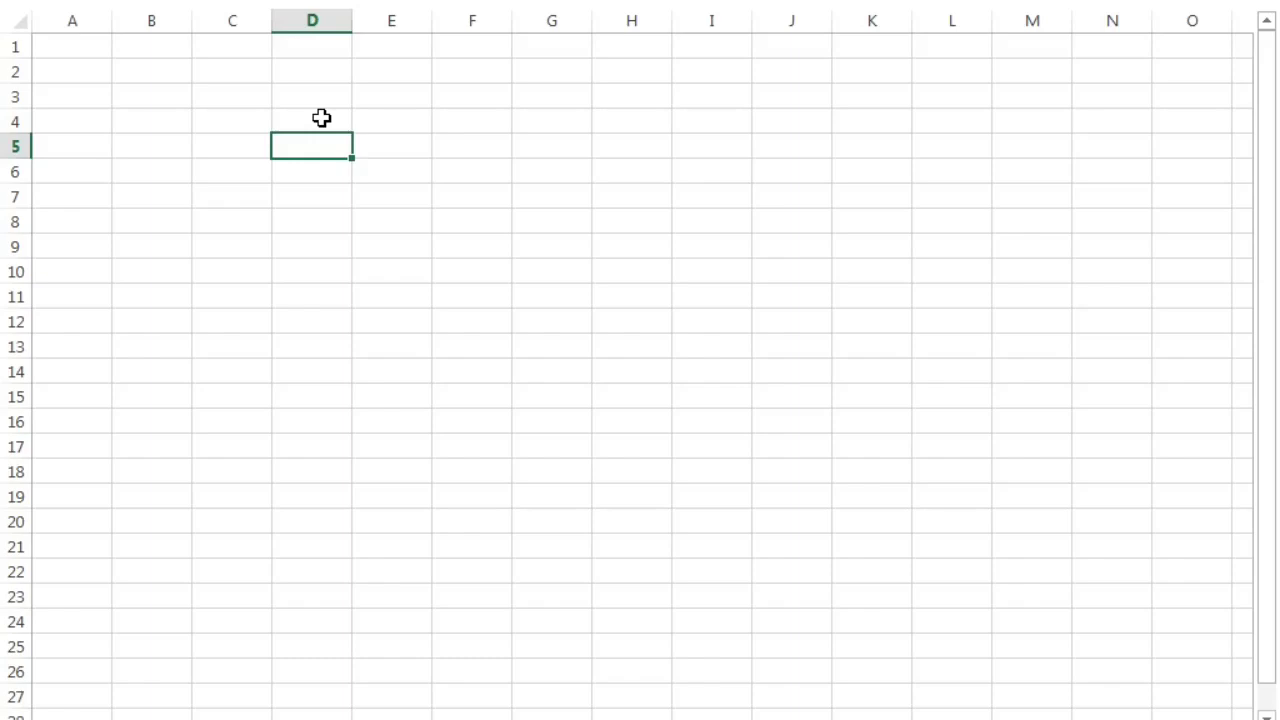
{"action": "type", "text": "=ra"}
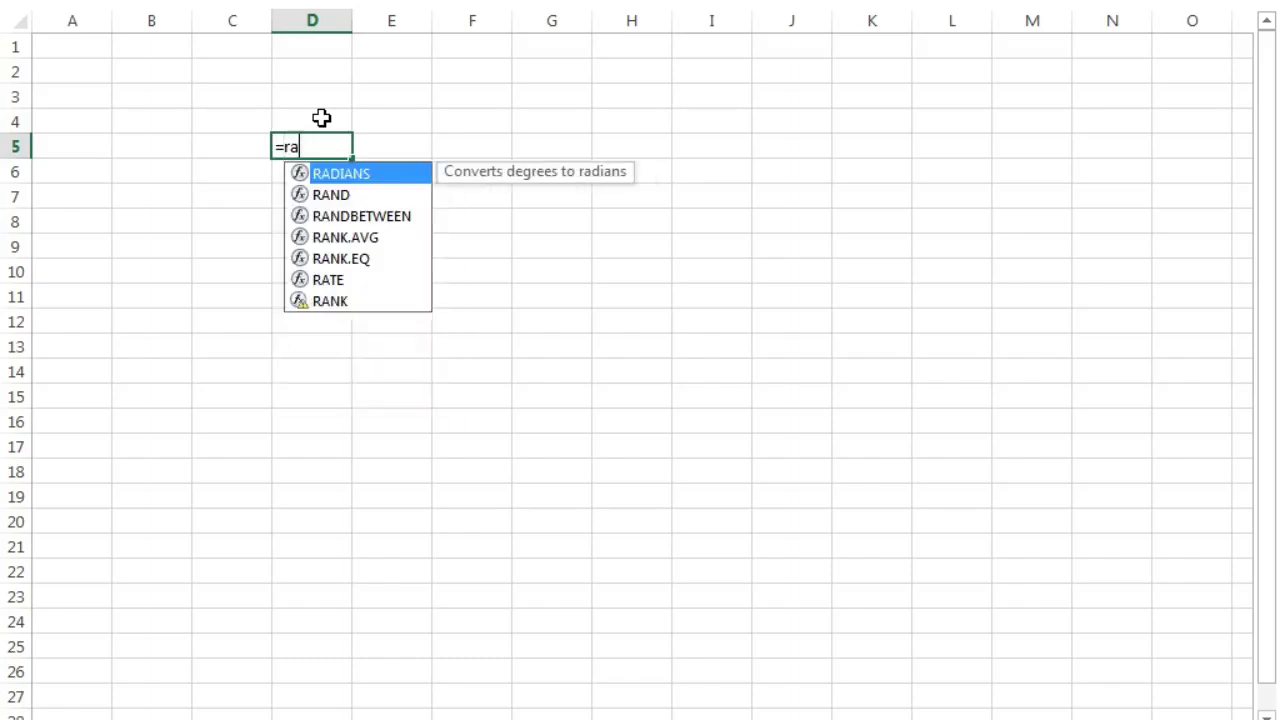
{"action": "type", "text": "nd"}
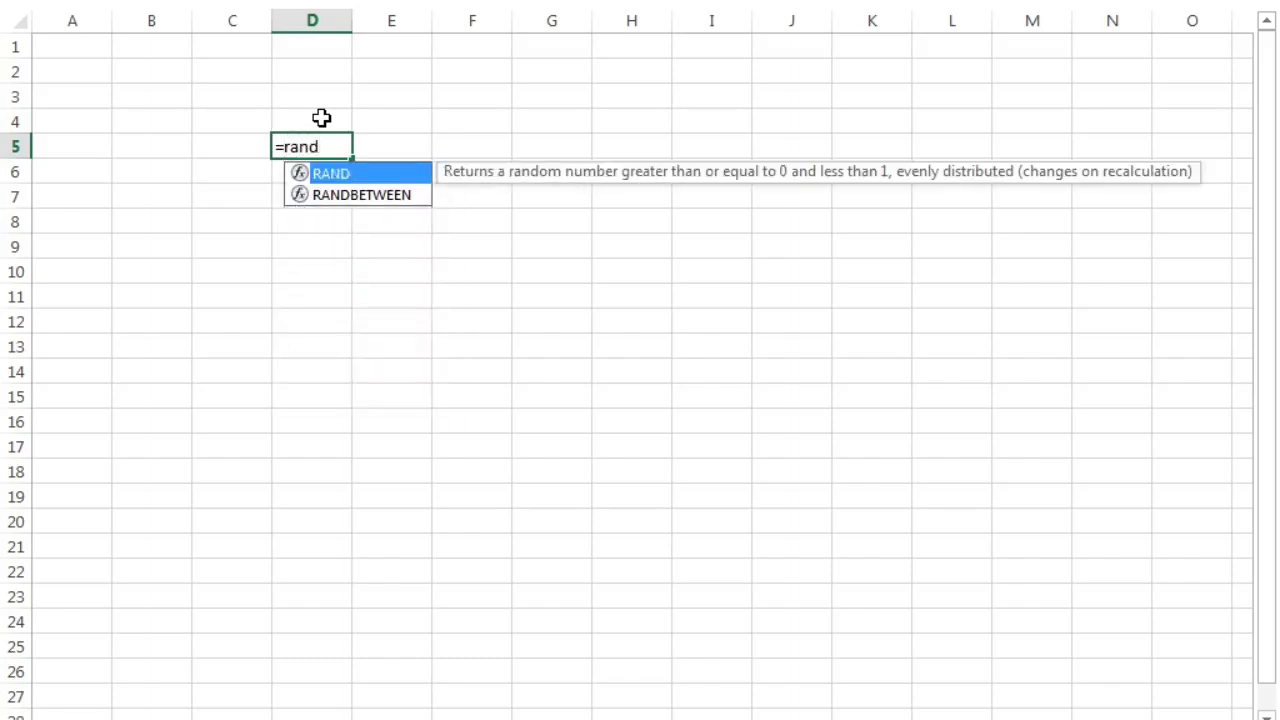
{"action": "key", "text": "Down"}
{"action": "key", "text": "Tab"}
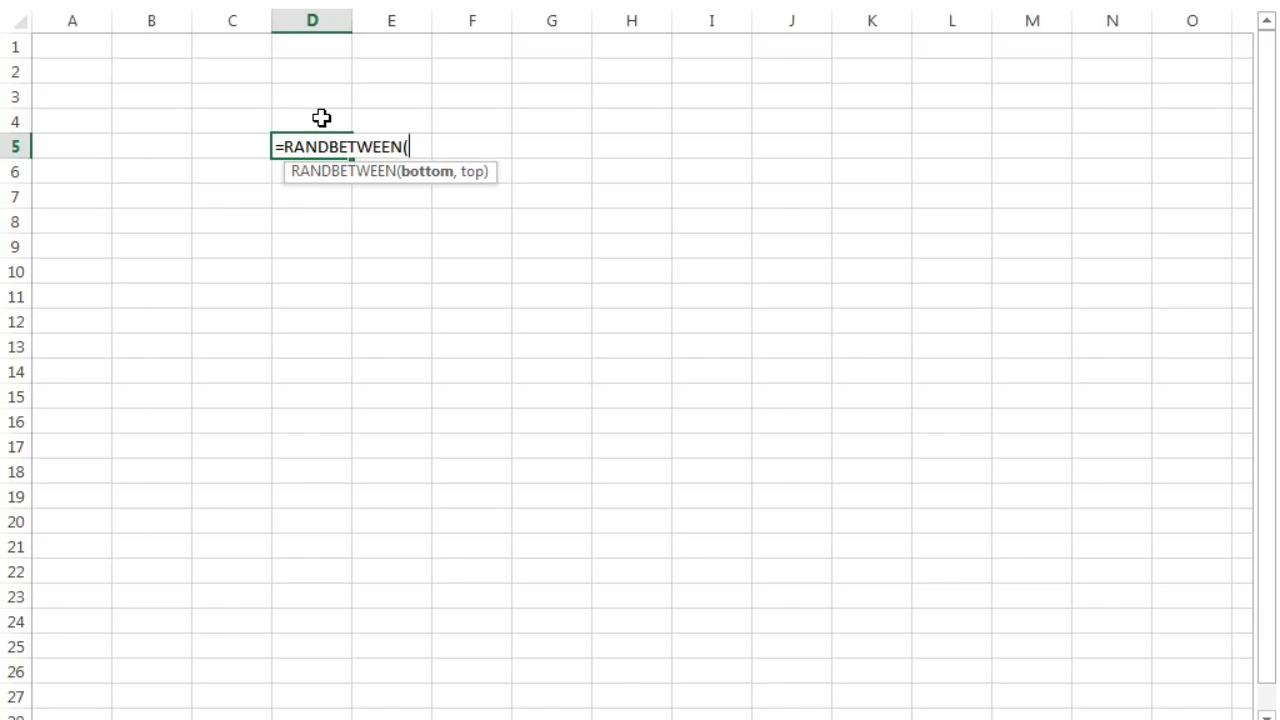
{"action": "type", "text": "20,"}
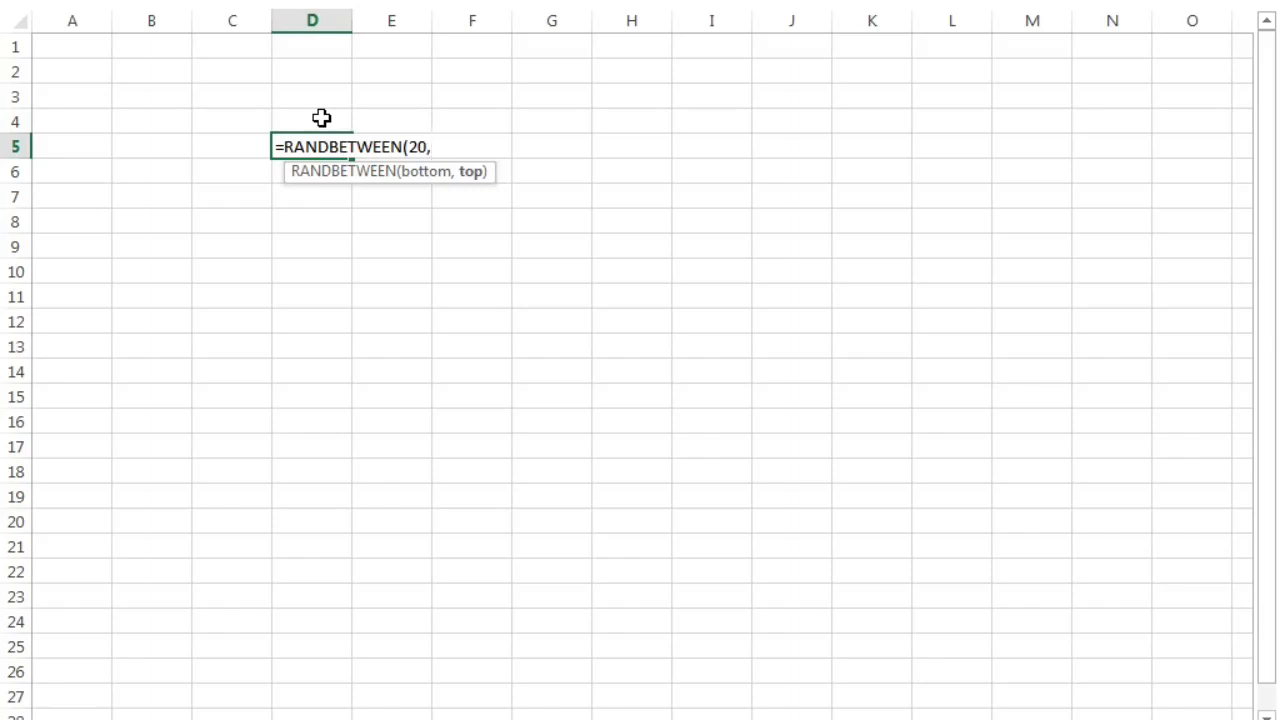
{"action": "type", "text": "100)"}
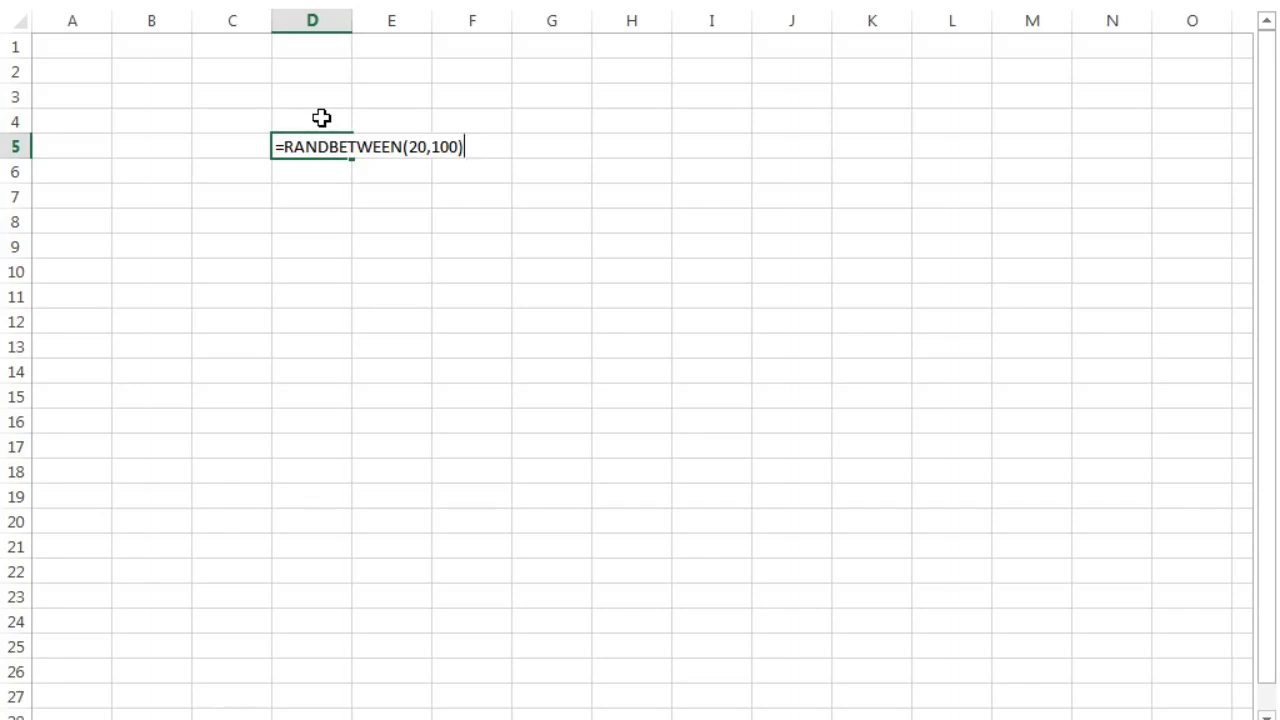
{"action": "key", "text": "Return"}
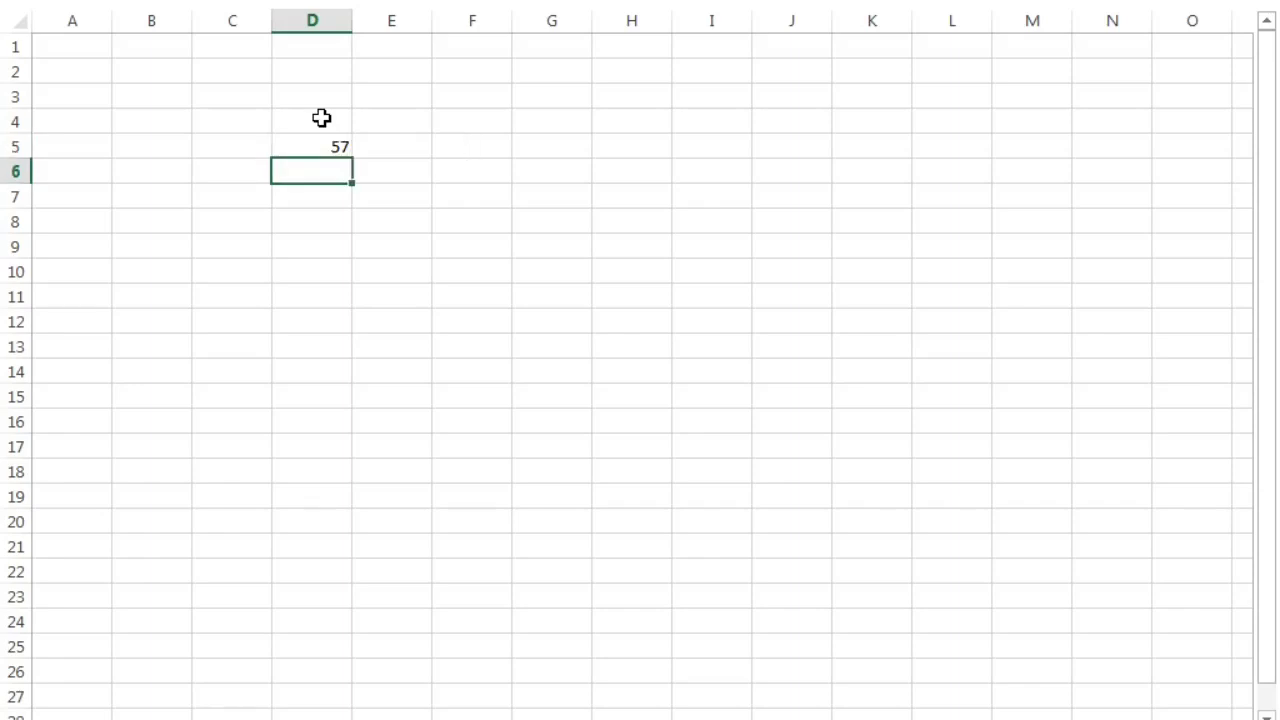
Step: Copy the RANDBETWEEN formula from cell D5 into the whole range D5:L25
{"action": "key", "text": "Up"}
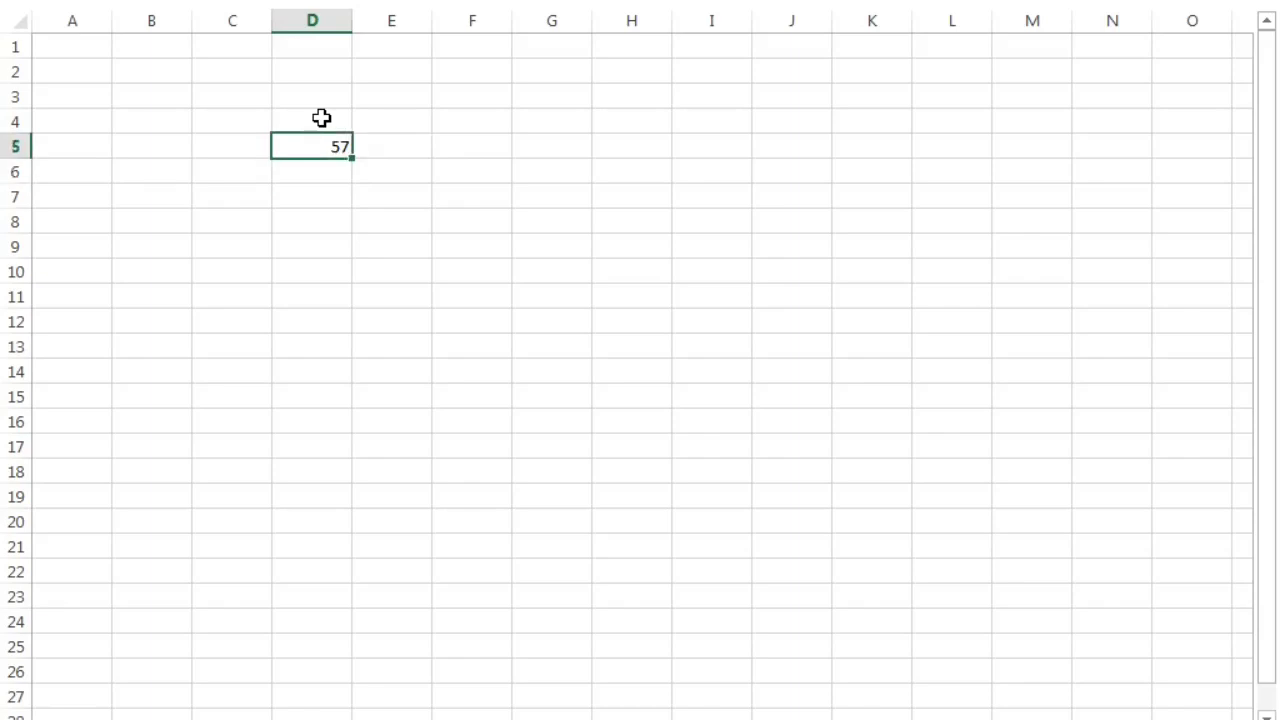
{"action": "key", "text": "ctrl+c"}
{"action": "key", "text": "shift+Down"}
{"action": "key", "text": "shift+Down"}
{"action": "key", "text": "shift+Down"}
{"action": "key", "text": "shift+Down"}
{"action": "key", "text": "shift+Down"}
{"action": "key", "text": "shift+Down"}
{"action": "key", "text": "shift+Down"}
{"action": "key", "text": "shift+Down"}
{"action": "key", "text": "shift+Down"}
{"action": "key", "text": "shift+Down"}
{"action": "key", "text": "shift+Down"}
{"action": "key", "text": "shift+Down"}
{"action": "key", "text": "shift+Down"}
{"action": "key", "text": "shift+Down"}
{"action": "key", "text": "shift+Down"}
{"action": "key", "text": "shift+Down"}
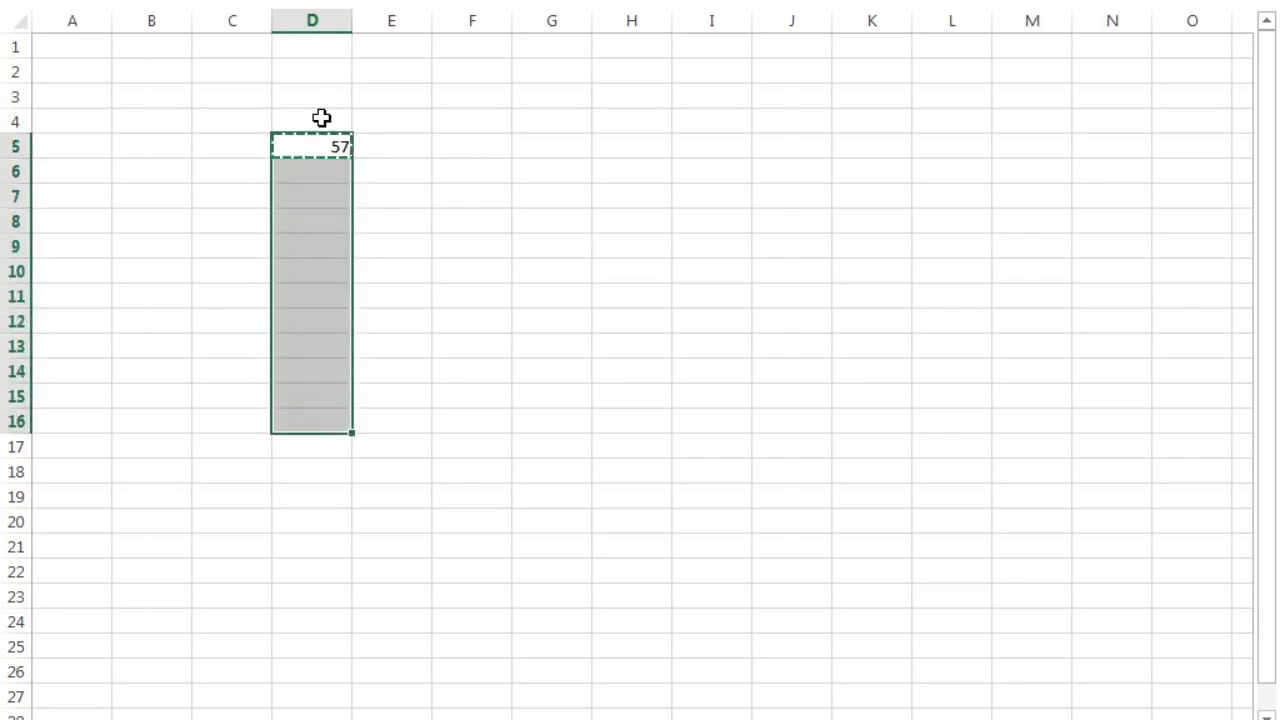
{"action": "key", "text": "shift+Down"}
{"action": "key", "text": "shift+Down"}
{"action": "key", "text": "shift+Down"}
{"action": "key", "text": "shift+Down"}
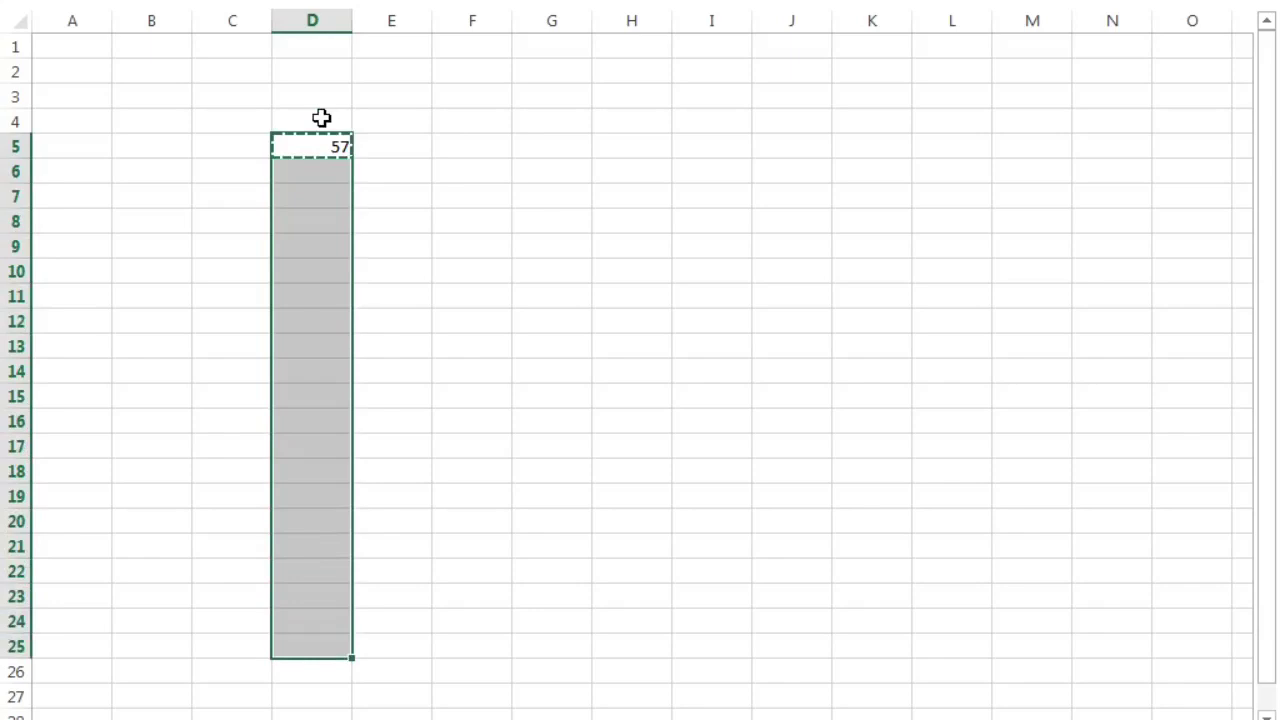
{"action": "key", "text": "shift+Right"}
{"action": "key", "text": "shift+Right"}
{"action": "key", "text": "shift+Right"}
{"action": "key", "text": "shift+Right"}
{"action": "key", "text": "shift+Right"}
{"action": "key", "text": "shift+Right"}
{"action": "key", "text": "shift+Right"}
{"action": "key", "text": "shift+Right"}
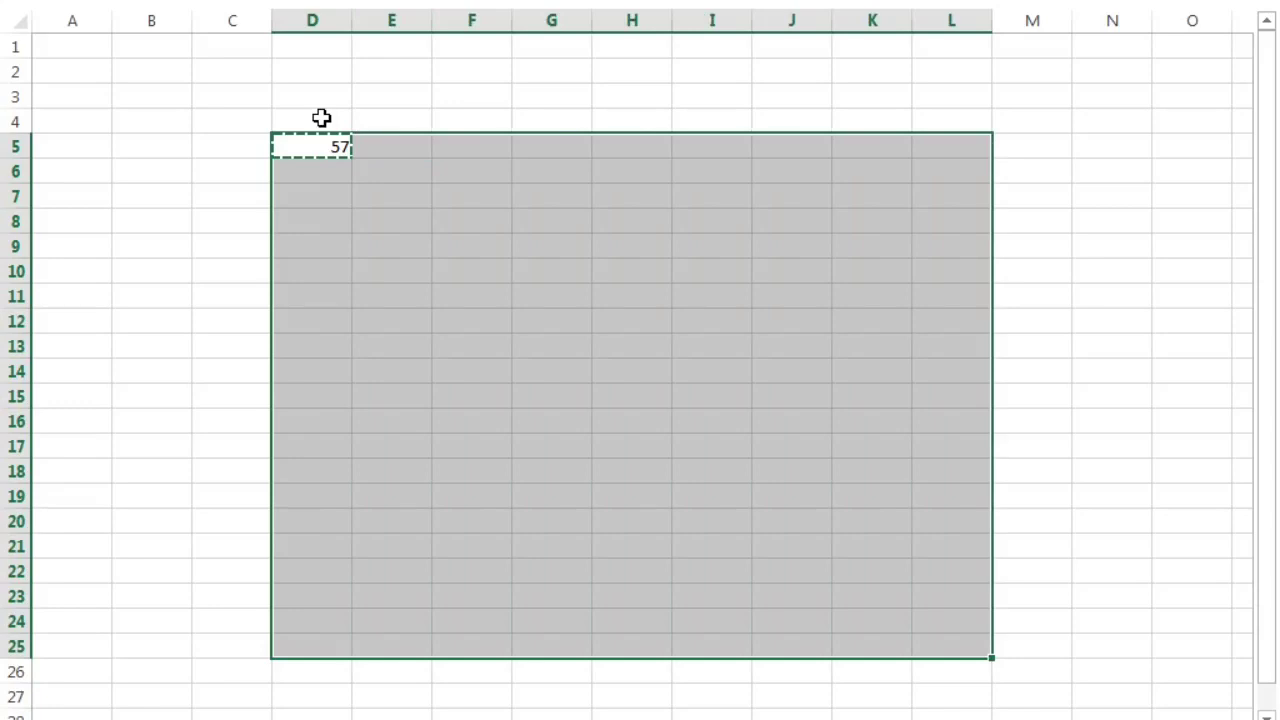
{"action": "key", "text": "ctrl+v"}
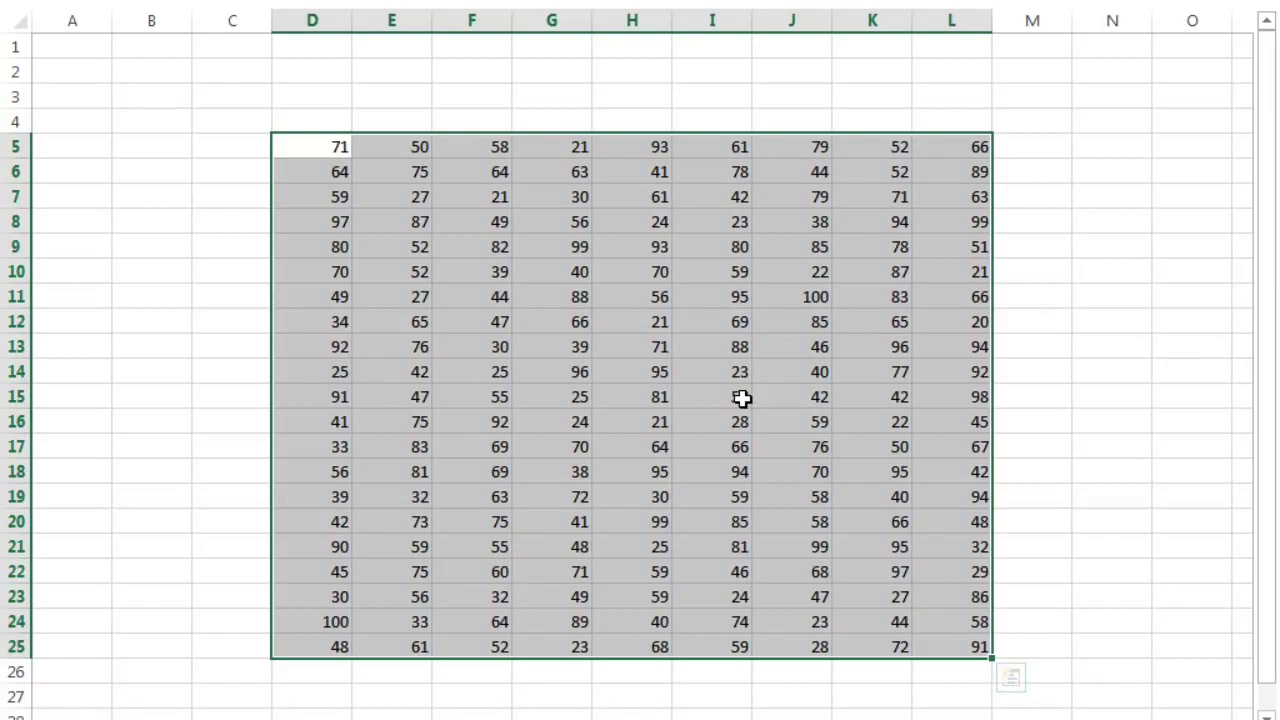
{"action": "left_click", "coordinate": [646, 340]}
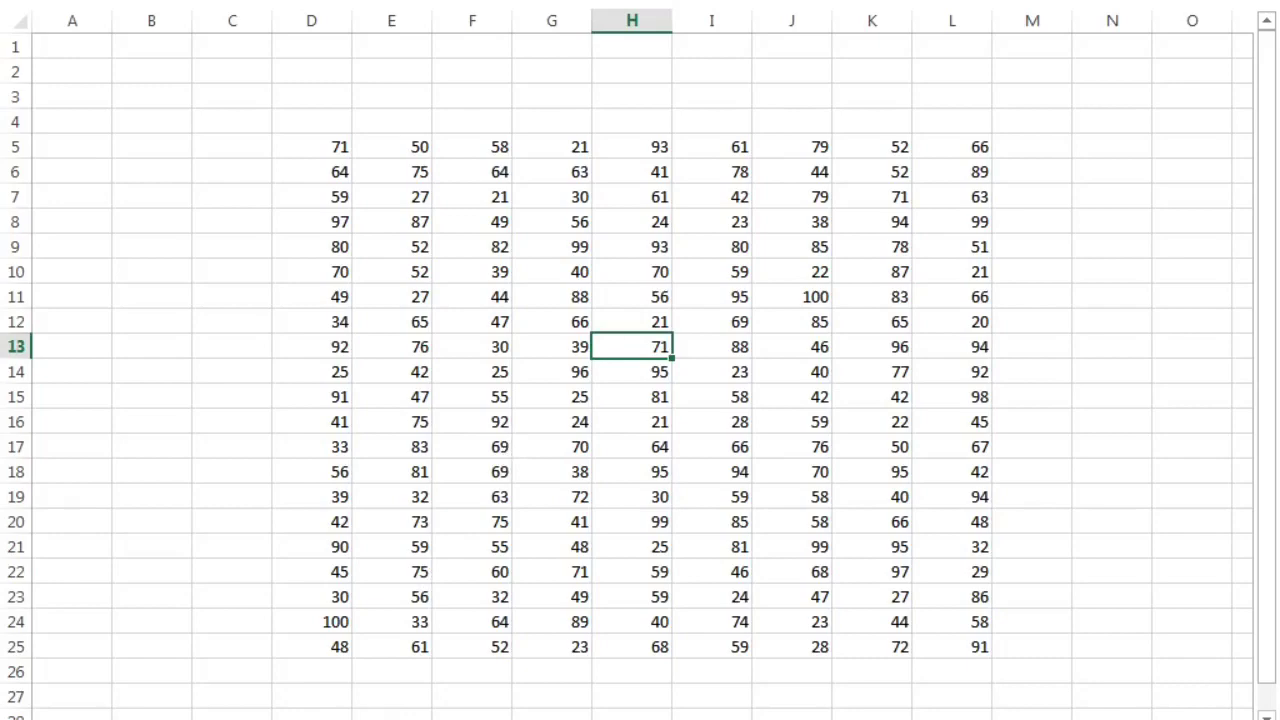
Step: Return to the worksheet that holds the table of names and scores
{"action": "key", "text": "ctrl+Page_Up"}
{"action": "key", "text": "ctrl+Page_Up"}
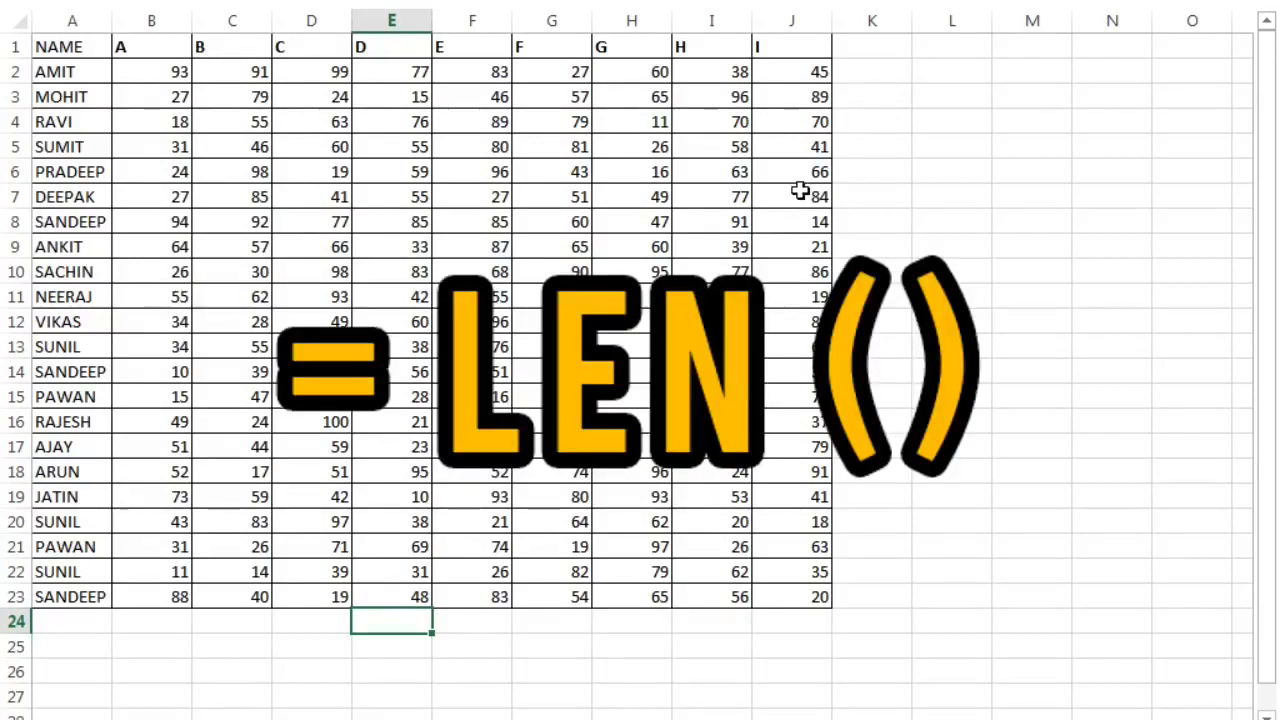
Step: Insert an empty column between the NAME column and the first score column
{"action": "left_click", "coordinate": [157, 15]}
{"action": "right_click", "coordinate": [157, 15]}
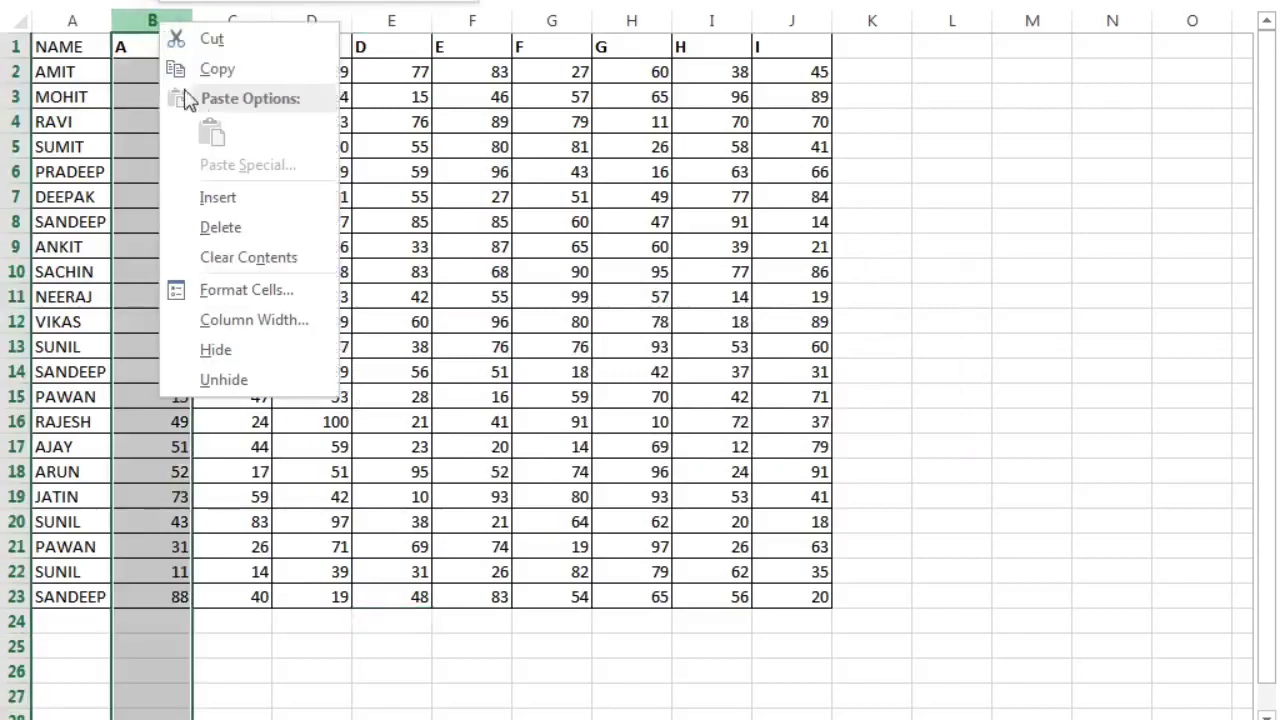
{"action": "left_click", "coordinate": [218, 199]}
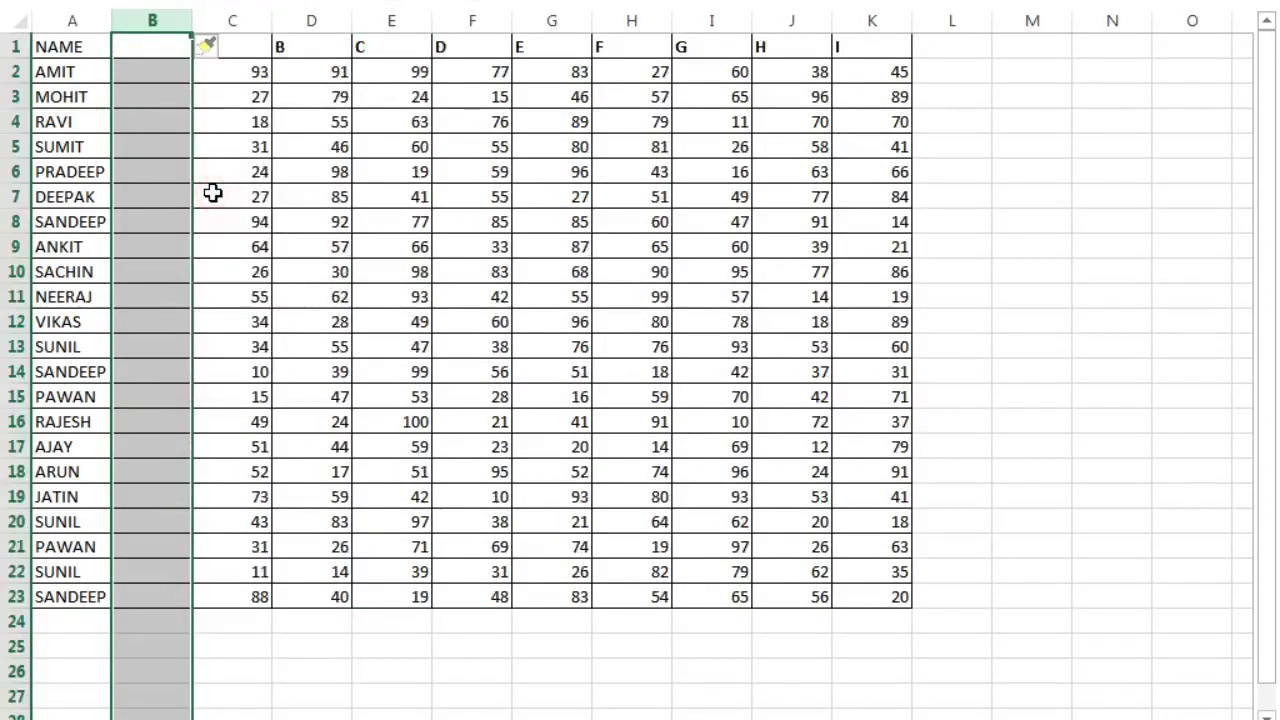
Step: Enter the formula =LEN(A2) in cell B2 to count the characters of the first name
{"action": "left_click", "coordinate": [148, 76]}
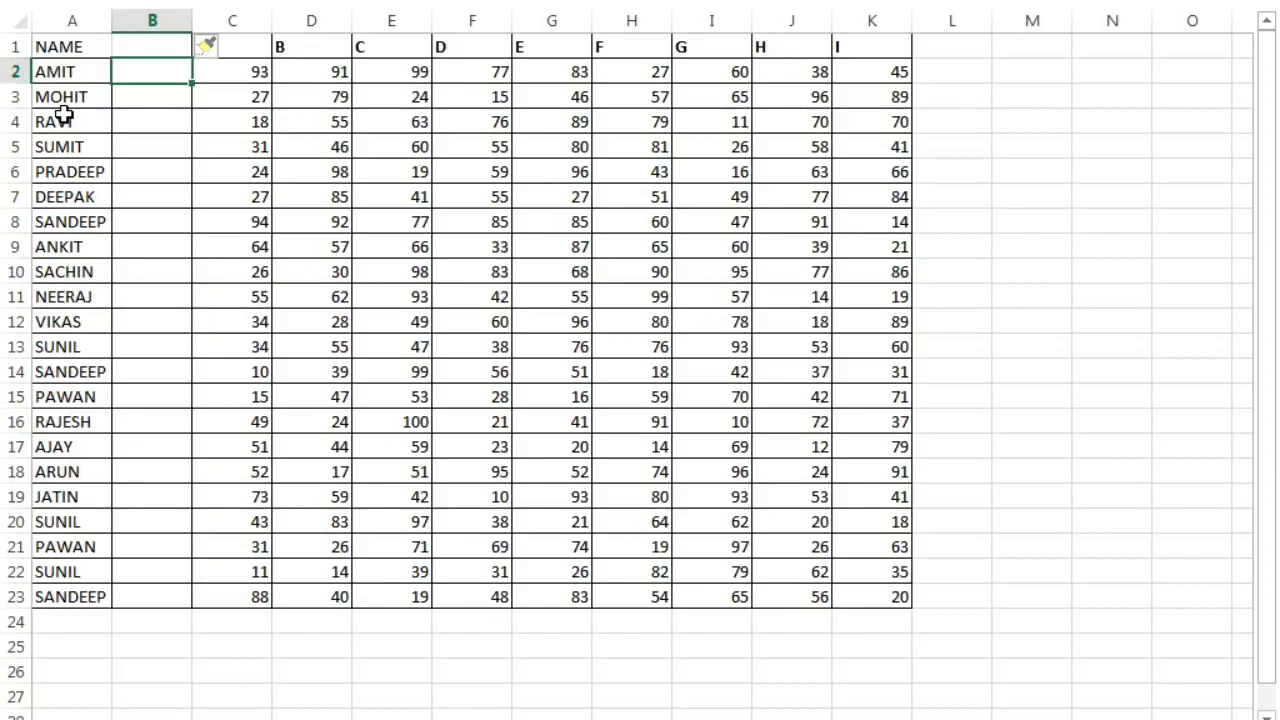
{"action": "type", "text": "="}
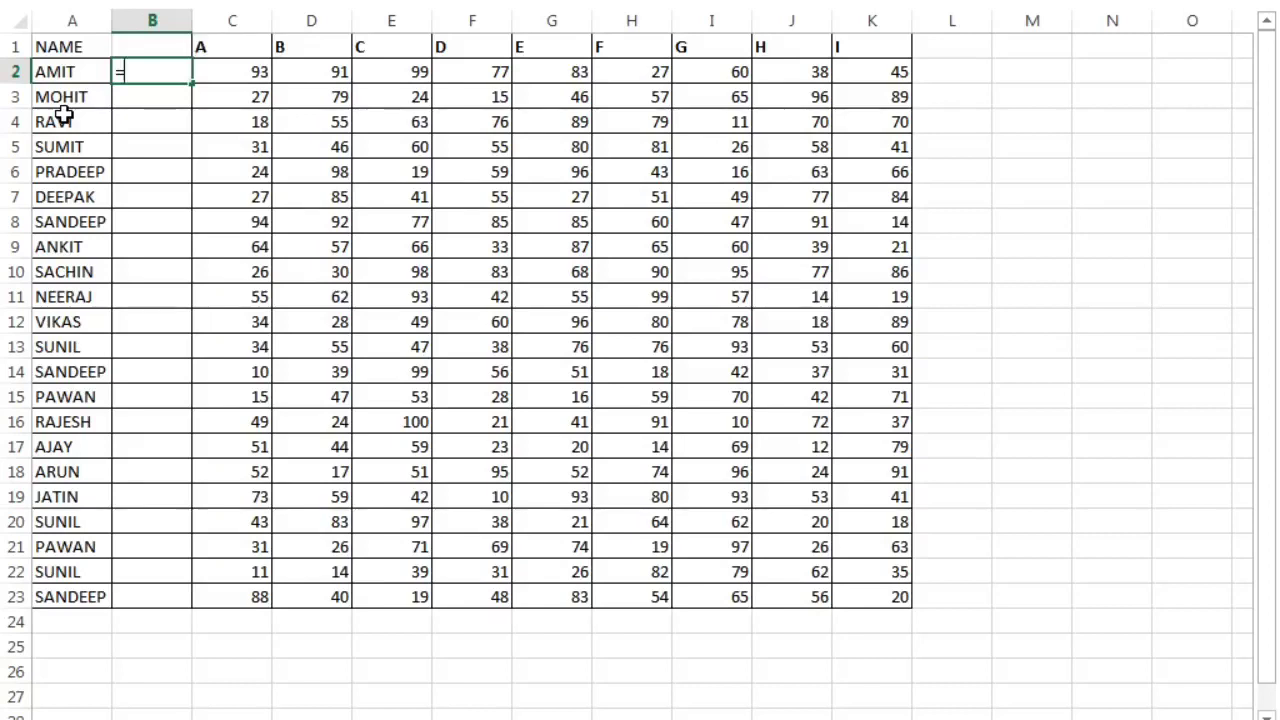
{"action": "type", "text": "len"}
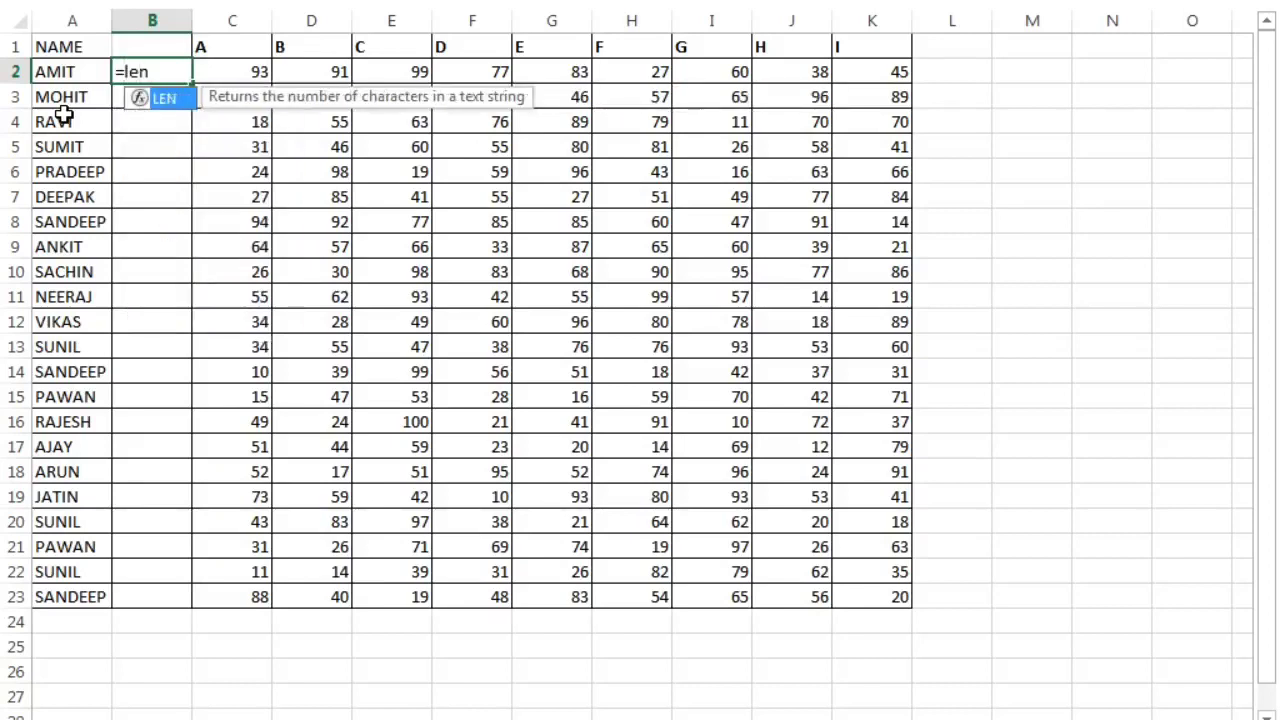
{"action": "key", "text": "Tab"}
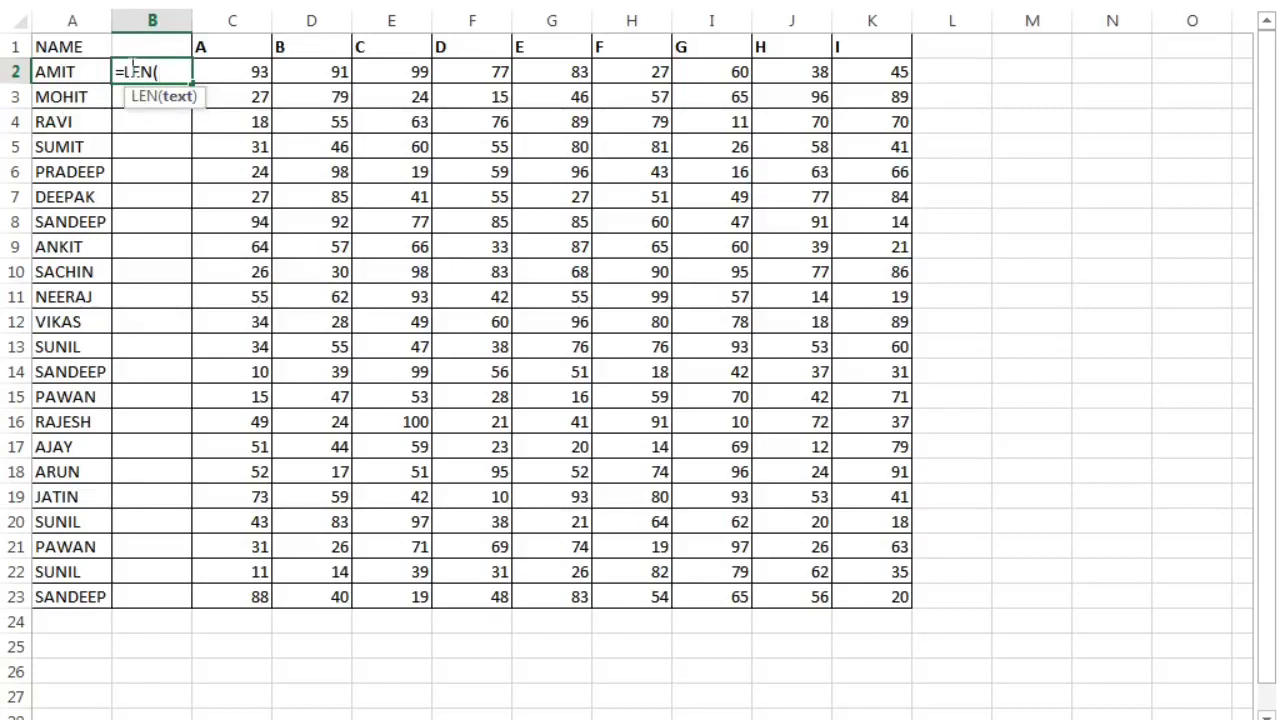
{"action": "left_click", "coordinate": [77, 71]}
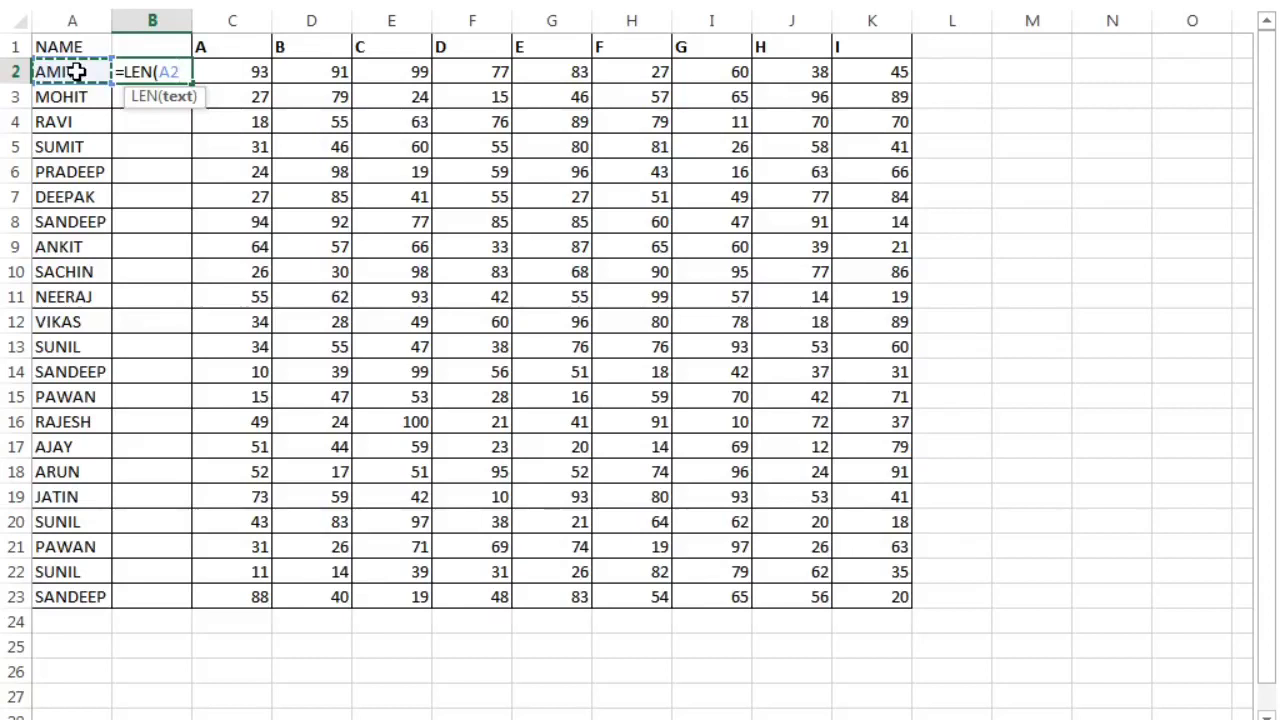
{"action": "type", "text": ")"}
{"action": "key", "text": "Return"}
{"action": "key", "text": "Up"}
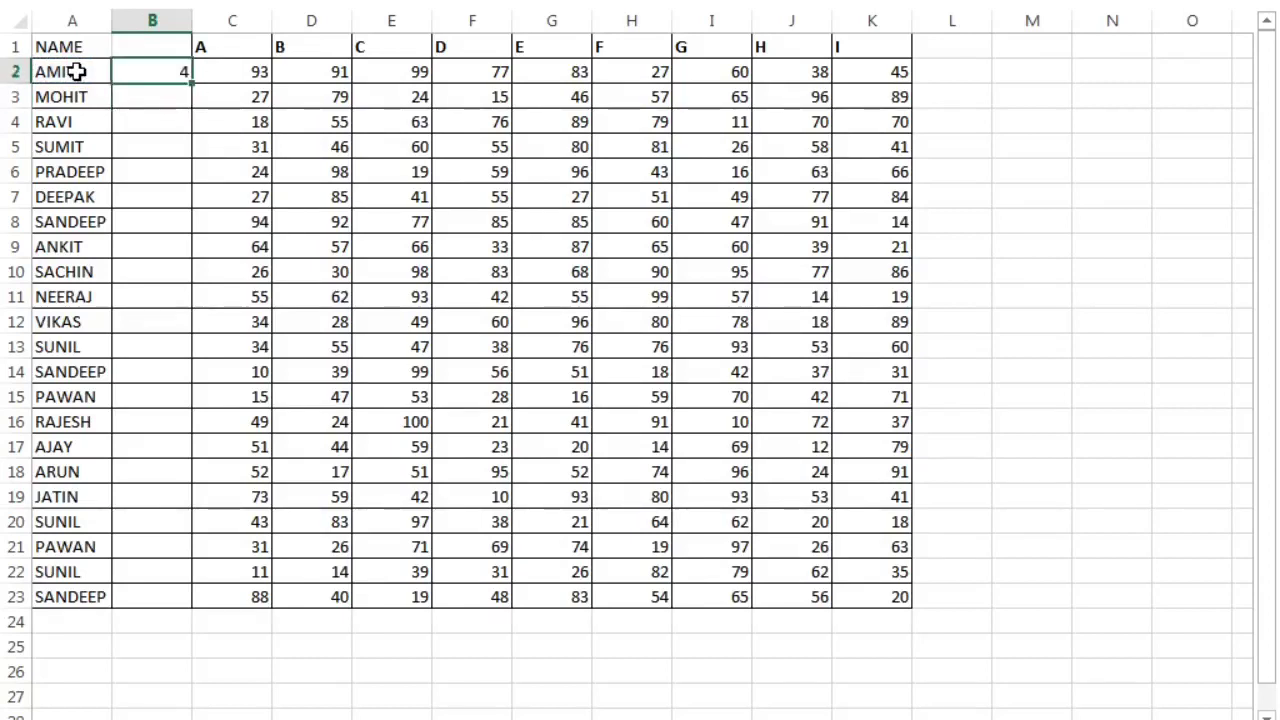
Step: Copy the LEN formula from cell B2 down the column through cell B23
{"action": "key", "text": "ctrl+c"}
{"action": "key", "text": "shift+Down"}
{"action": "key", "text": "shift+Down"}
{"action": "key", "text": "shift+Down"}
{"action": "key", "text": "shift+Down"}
{"action": "key", "text": "shift+Down"}
{"action": "key", "text": "shift+Down"}
{"action": "key", "text": "shift+Down"}
{"action": "key", "text": "shift+Down"}
{"action": "key", "text": "shift+Down"}
{"action": "key", "text": "shift+Down"}
{"action": "key", "text": "shift+Down"}
{"action": "key", "text": "shift+Down"}
{"action": "key", "text": "shift+Down"}
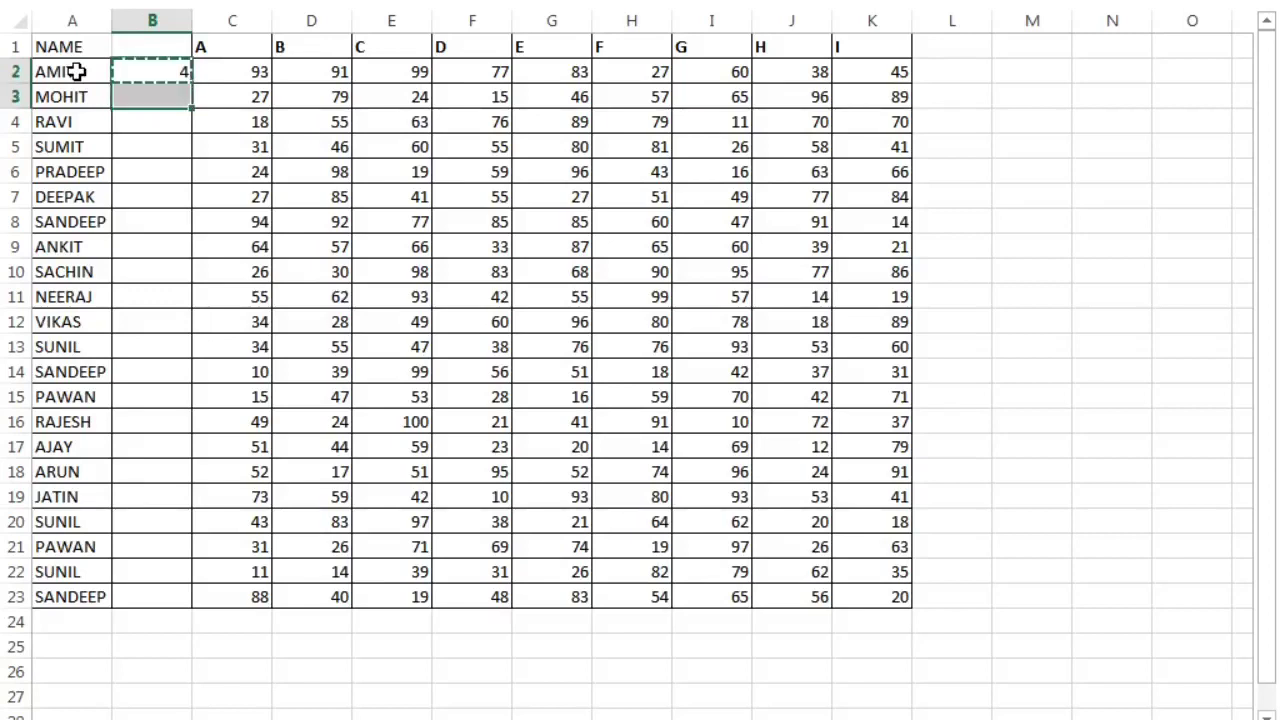
{"action": "key", "text": "shift+Down"}
{"action": "key", "text": "shift+Down"}
{"action": "key", "text": "shift+Down"}
{"action": "key", "text": "shift+Down"}
{"action": "key", "text": "shift+Down"}
{"action": "key", "text": "shift+Down"}
{"action": "key", "text": "shift+Down"}
{"action": "key", "text": "shift+Down"}
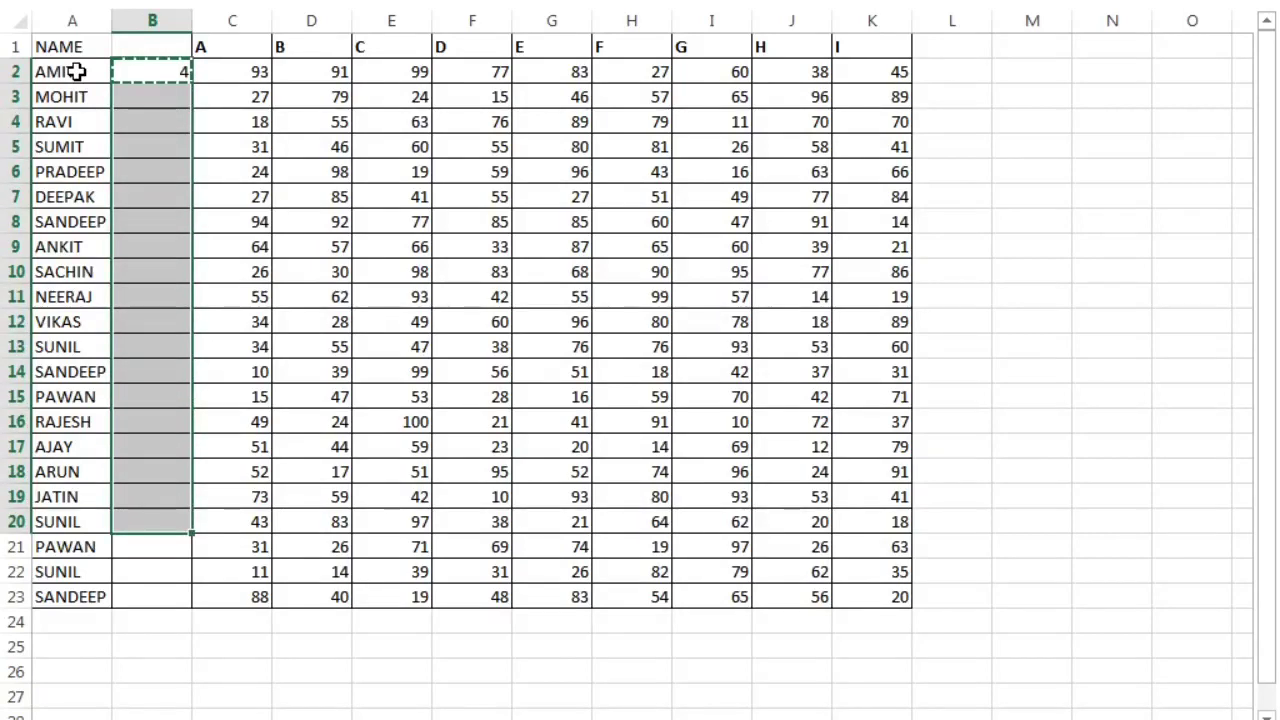
{"action": "key", "text": "ctrl+v"}
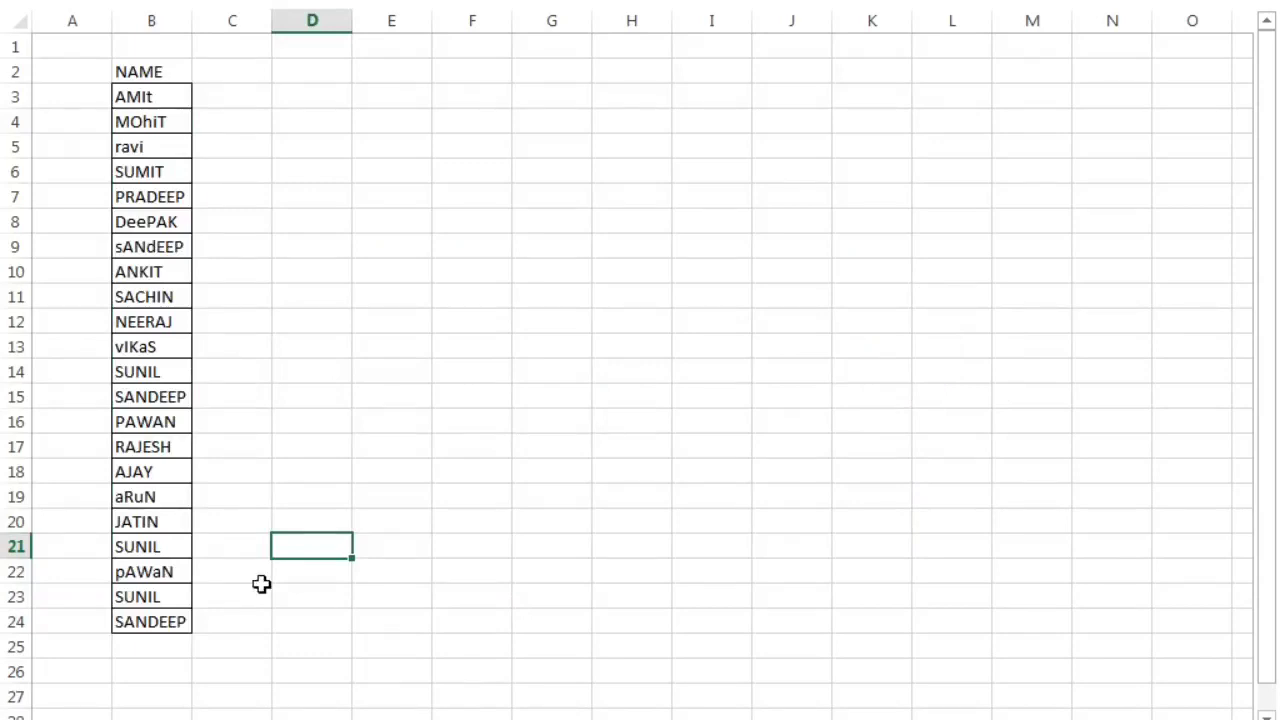
Step: Enter the formula =PROPER(B3) in cell C3, beside the first name of the mixed-case list
{"action": "left_click", "coordinate": [148, 99]}
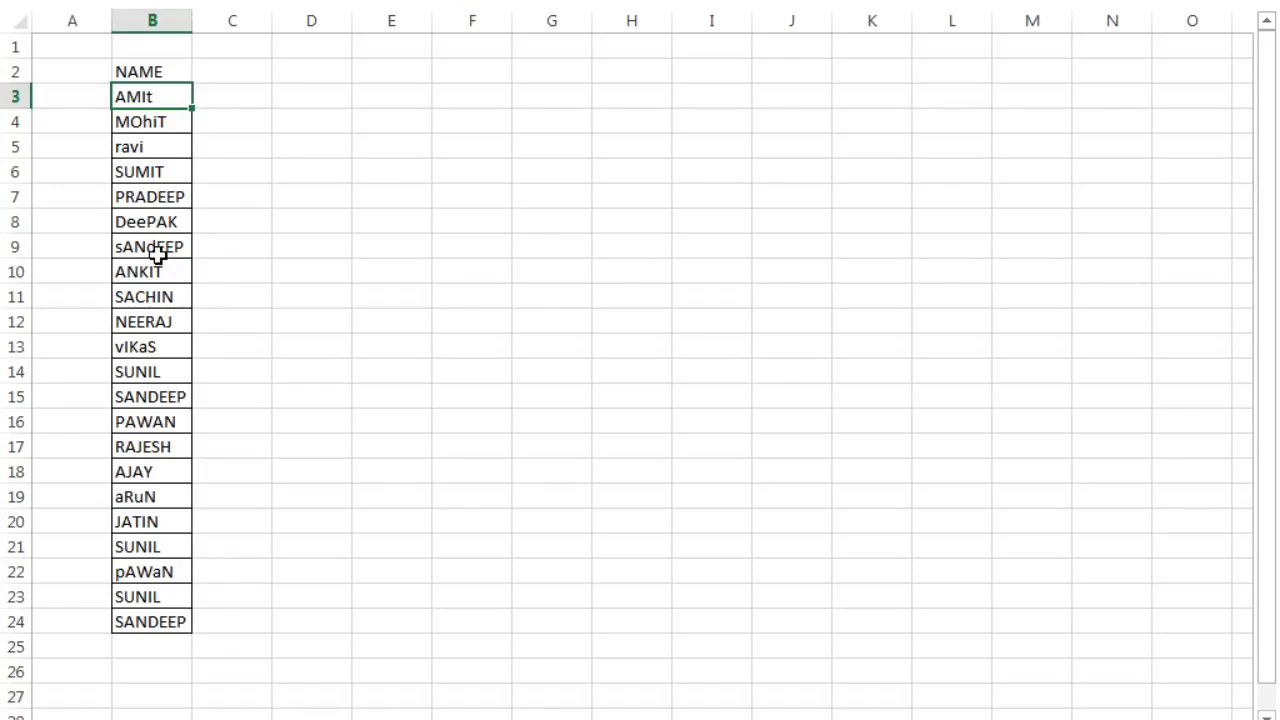
{"action": "left_click", "coordinate": [237, 100]}
{"action": "type", "text": "prop"}
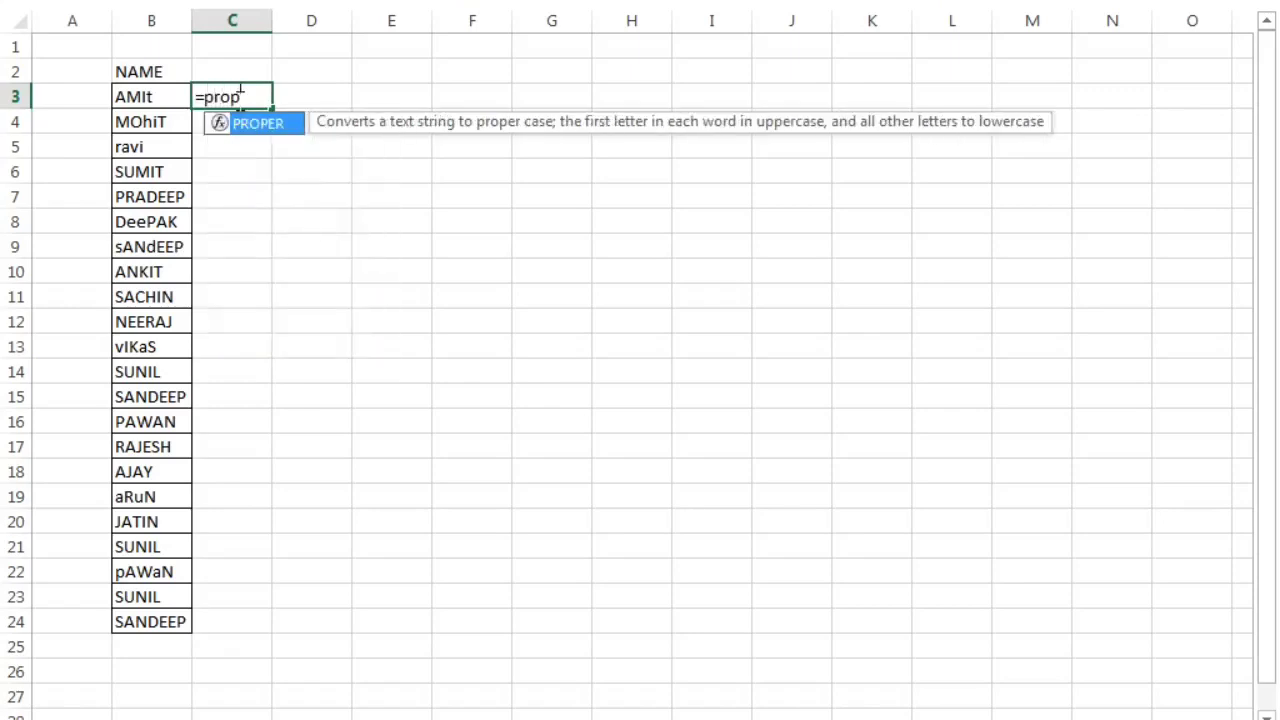
{"action": "key", "text": "Tab"}
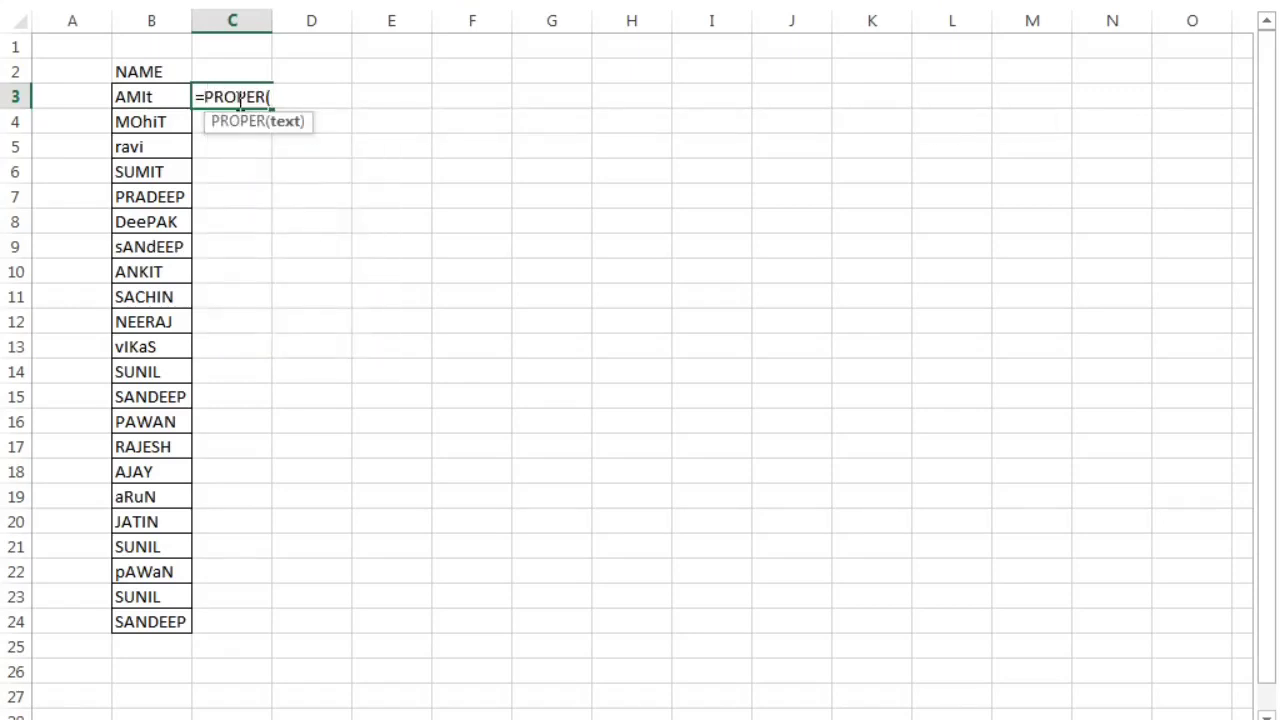
{"action": "left_click", "coordinate": [159, 96]}
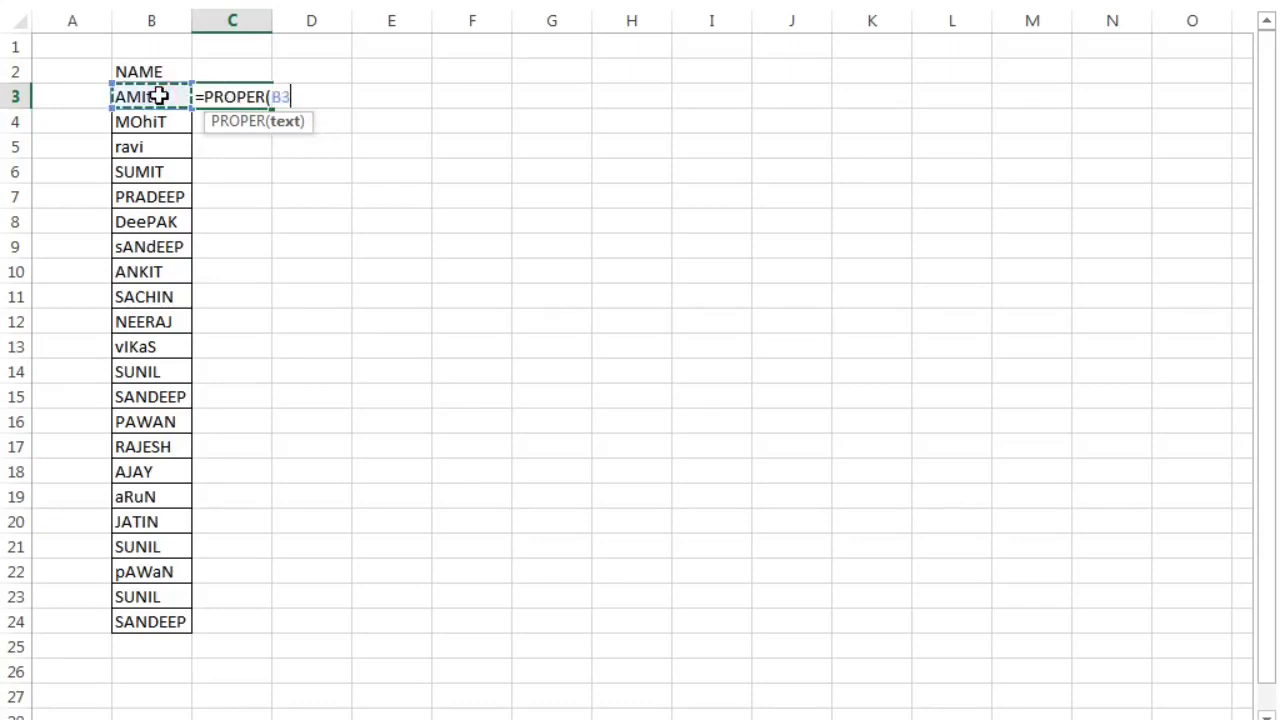
{"action": "type", "text": ")"}
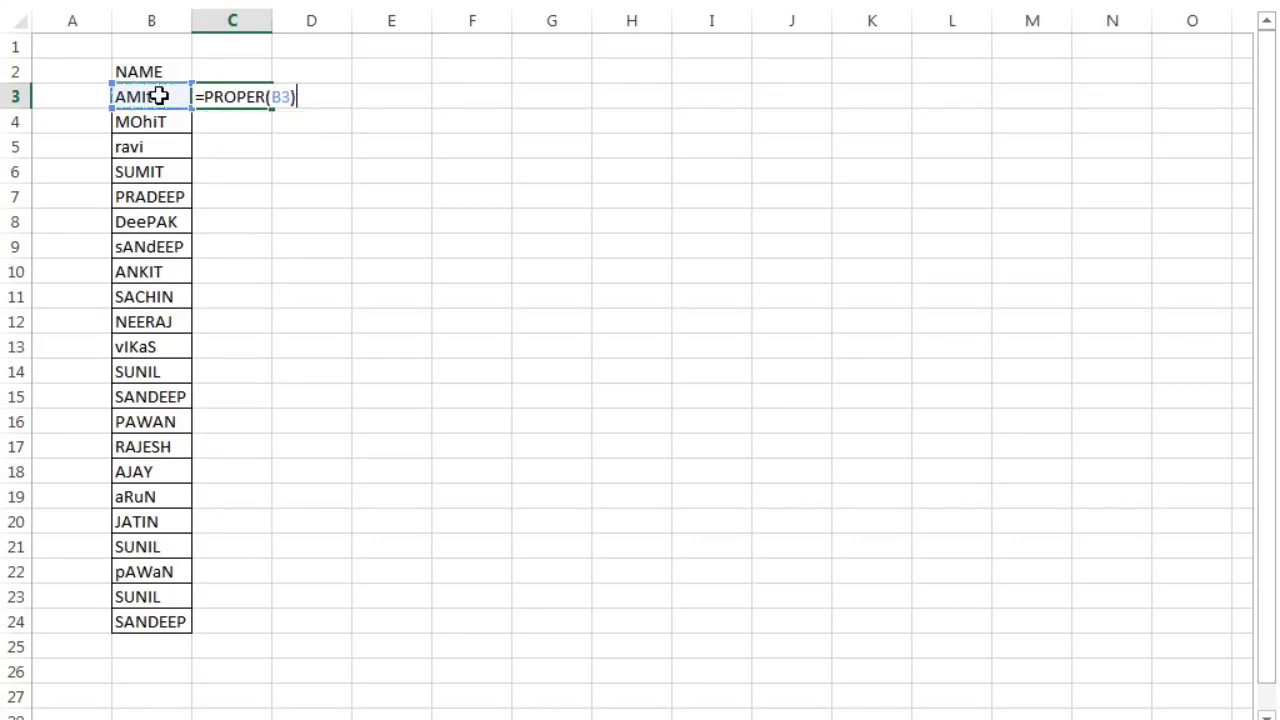
{"action": "key", "text": "Return"}
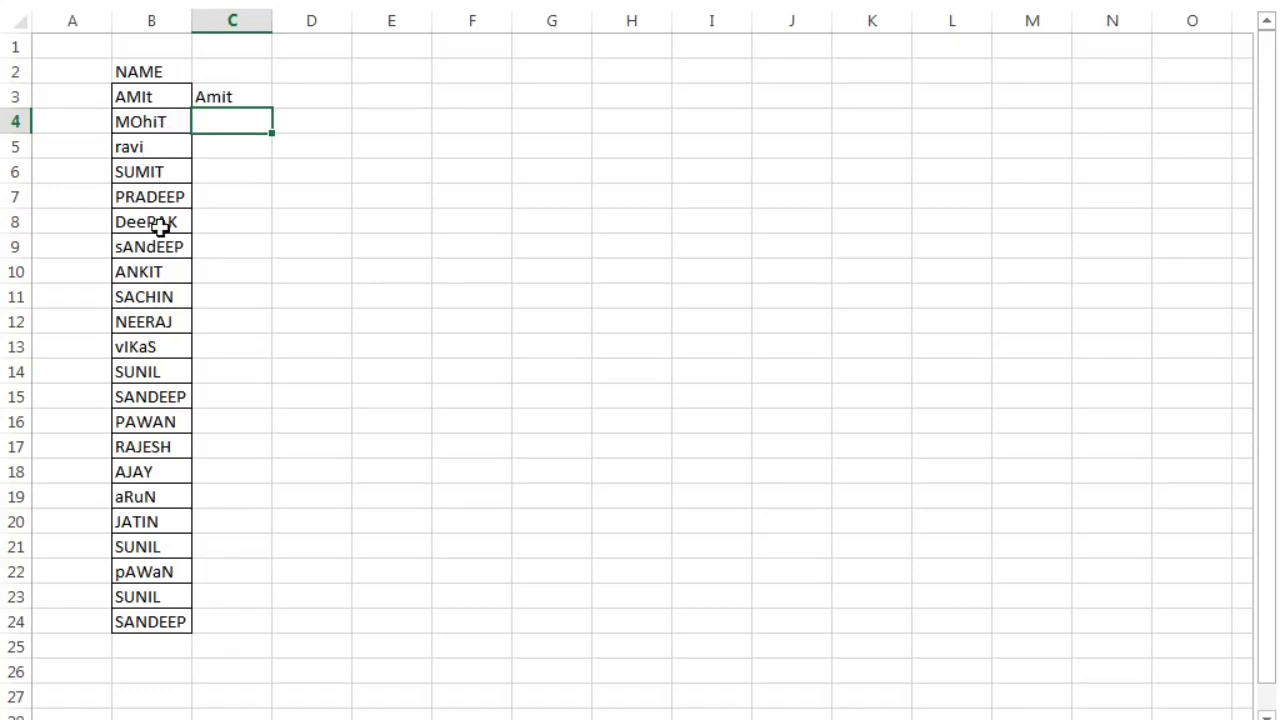
Step: Fill the range C3:C24 with the proper-case names, starting from the PROPER formula in cell C3
{"action": "left_click", "coordinate": [236, 93]}
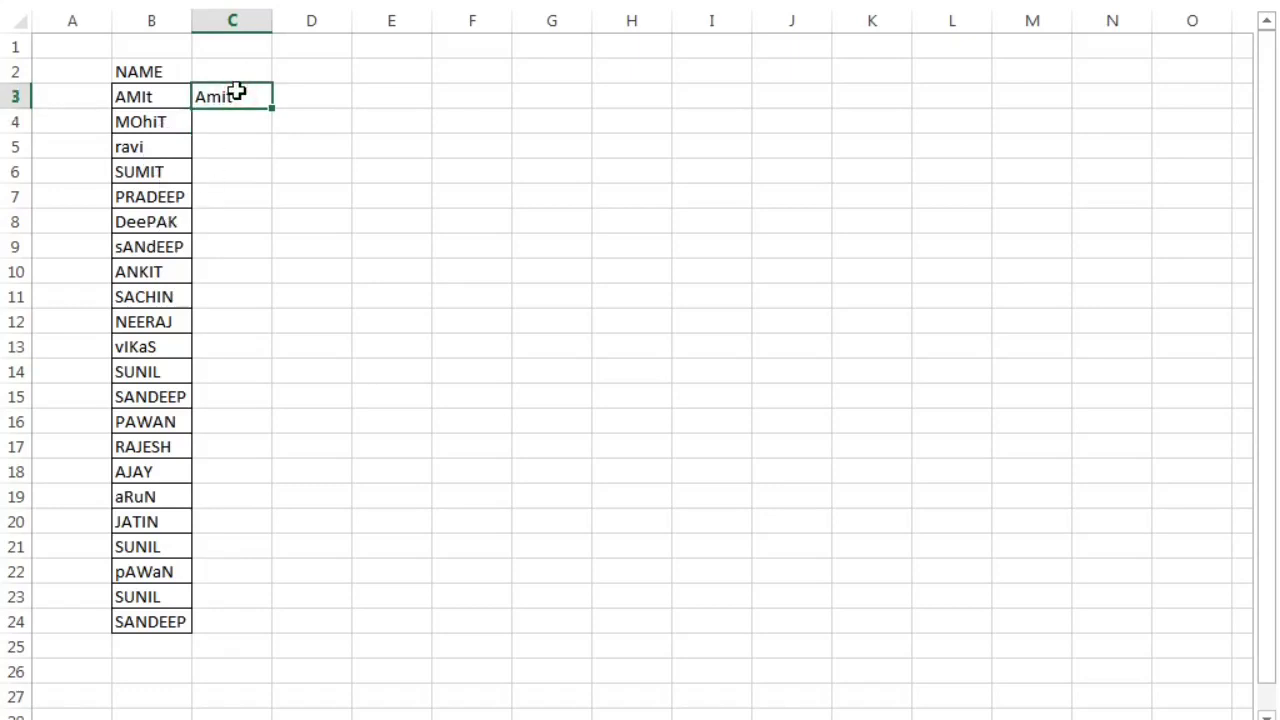
{"action": "key", "text": "ctrl+c"}
{"action": "key", "text": "shift+Down"}
{"action": "key", "text": "shift+Down"}
{"action": "key", "text": "shift+Down"}
{"action": "key", "text": "shift+Down"}
{"action": "key", "text": "shift+Down"}
{"action": "key", "text": "shift+Down"}
{"action": "key", "text": "shift+Down"}
{"action": "key", "text": "shift+Down"}
{"action": "key", "text": "shift+Down"}
{"action": "key", "text": "shift+Down"}
{"action": "key", "text": "shift+Down"}
{"action": "key", "text": "shift+Down"}
{"action": "key", "text": "shift+Down"}
{"action": "key", "text": "shift+Down"}
{"action": "key", "text": "shift+Down"}
{"action": "key", "text": "shift+Down"}
{"action": "key", "text": "shift+Down"}
{"action": "key", "text": "shift+Down"}
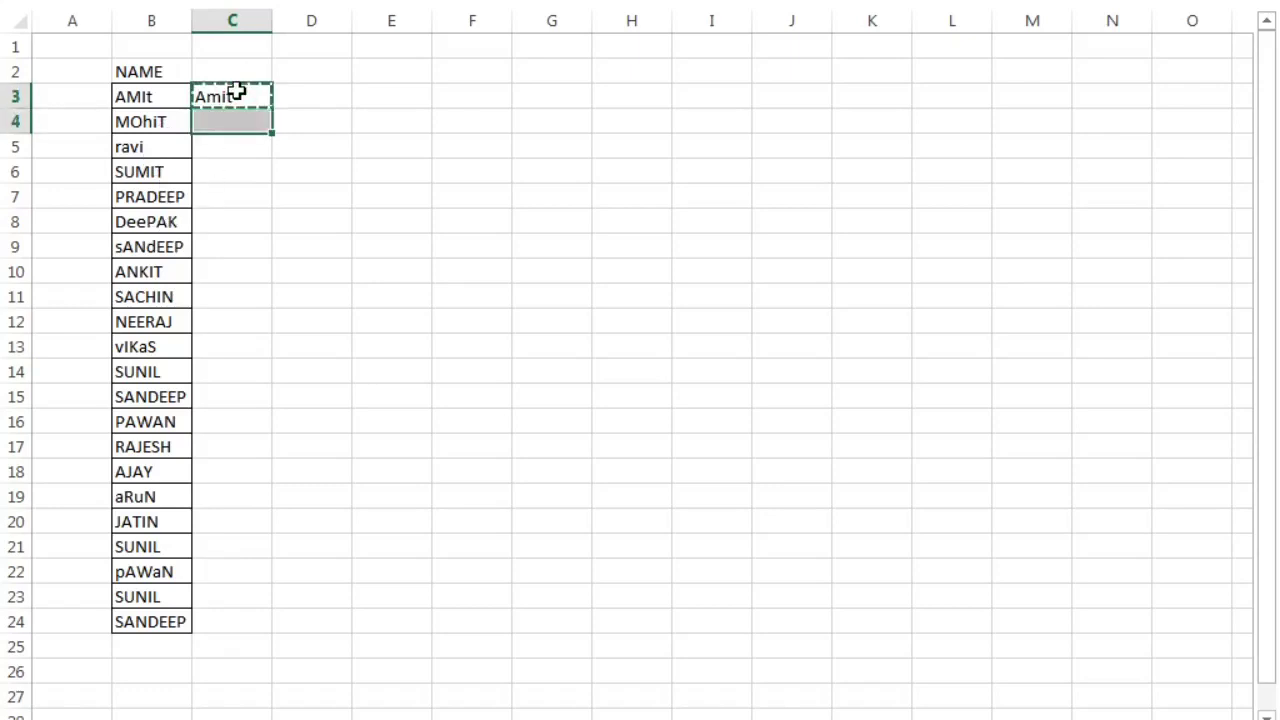
{"action": "key", "text": "shift+Down"}
{"action": "key", "text": "shift+Down"}
{"action": "key", "text": "shift+Down"}
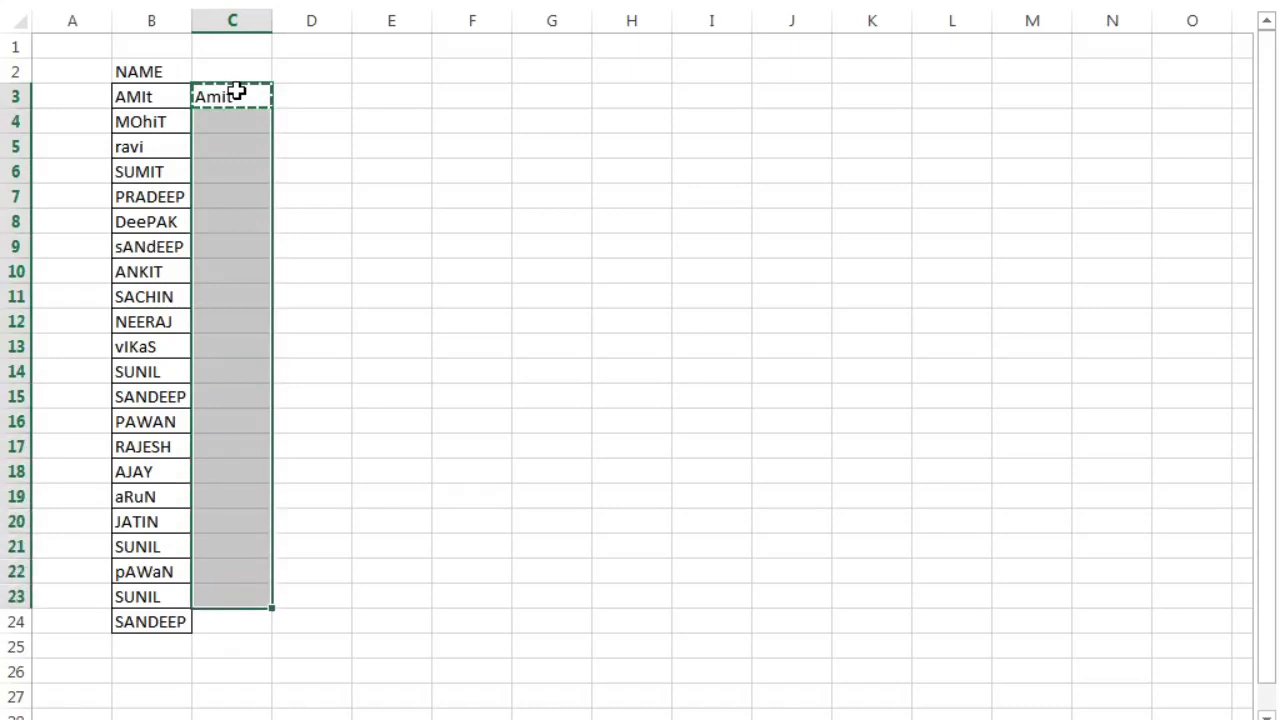
{"action": "key", "text": "ctrl+e"}
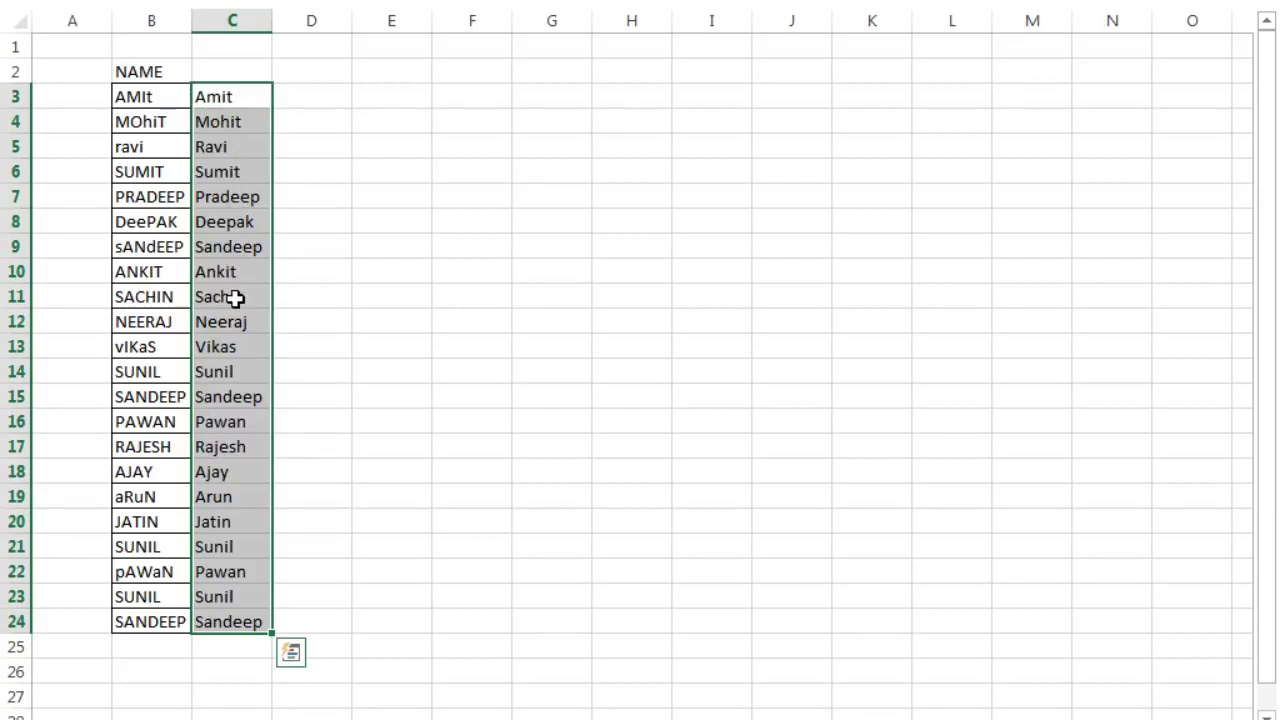
{"action": "left_click", "coordinate": [130, 344]}
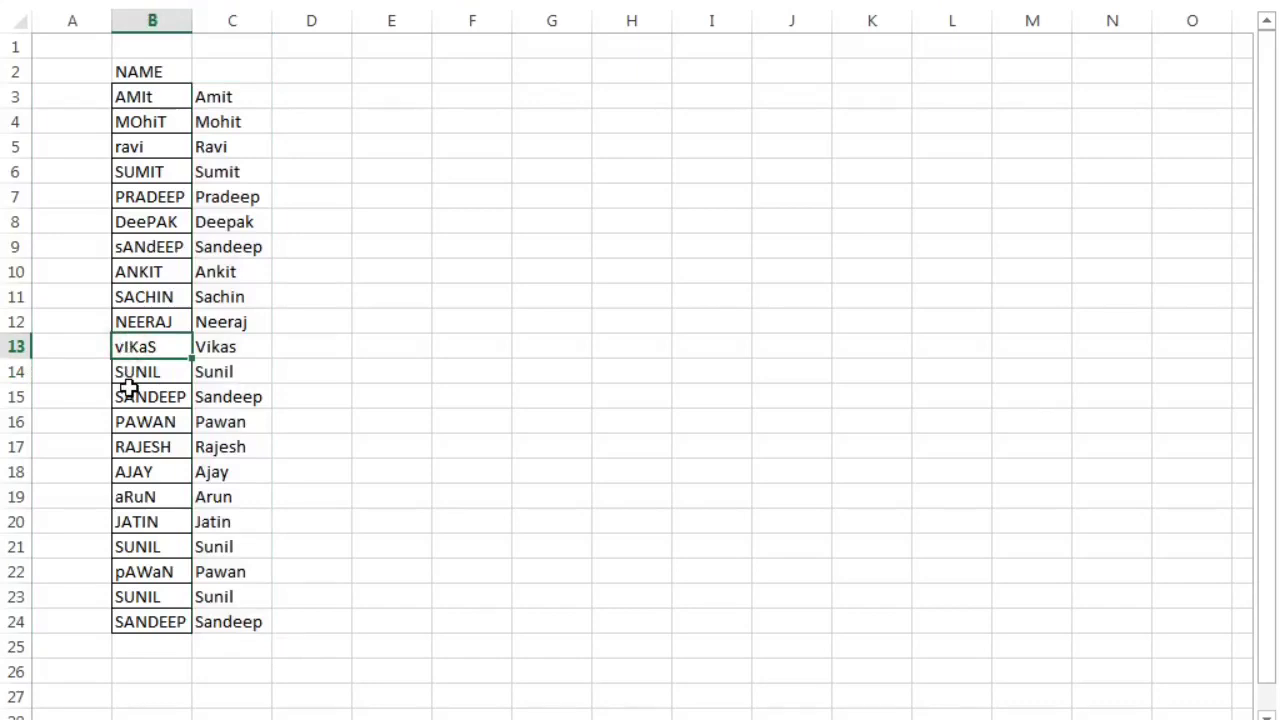
{"action": "left_click", "coordinate": [260, 302]}
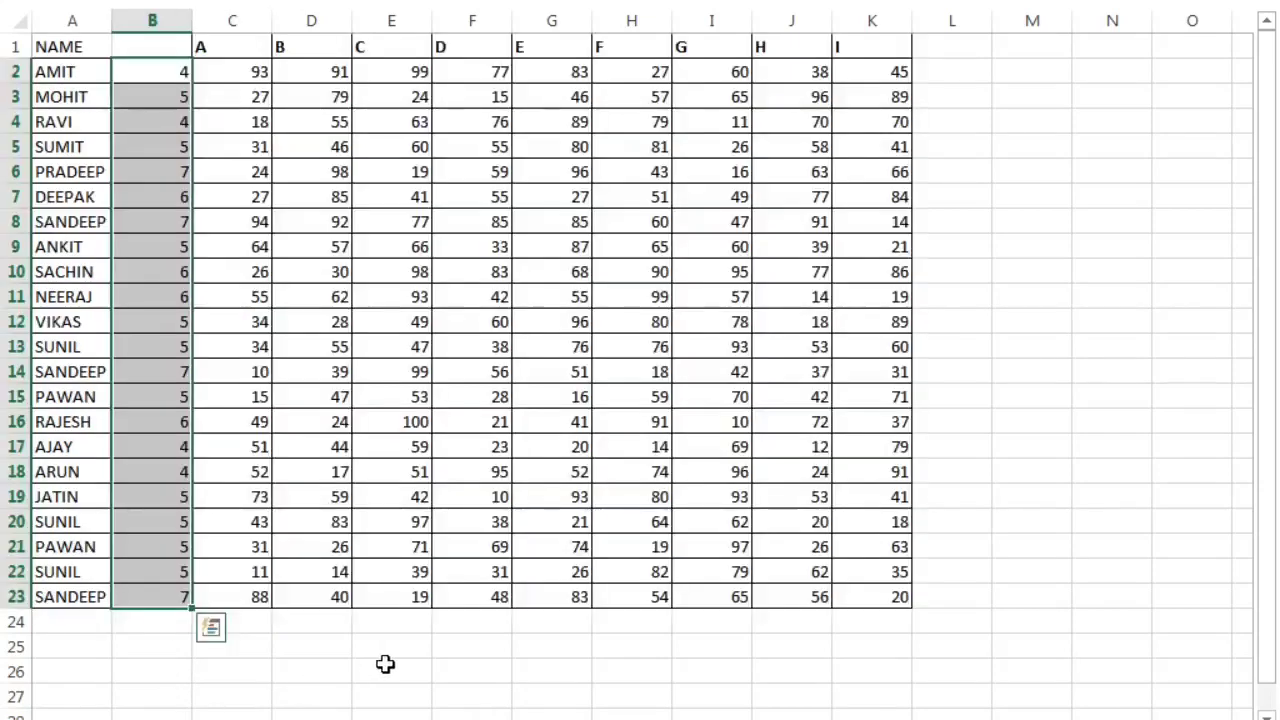
Step: Enter the formula =COUNT(G2:G23) in cell G24, below the scores of column E in the name table
{"action": "left_click", "coordinate": [536, 626]}
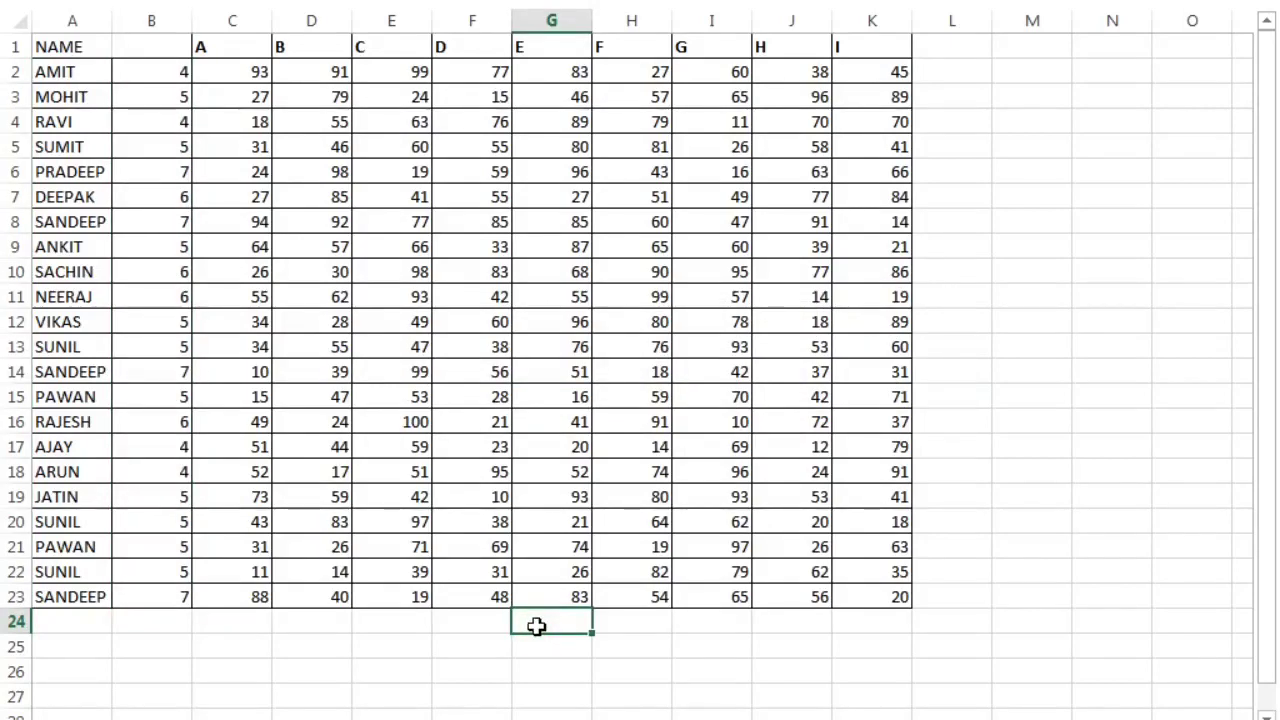
{"action": "type", "text": "=coun"}
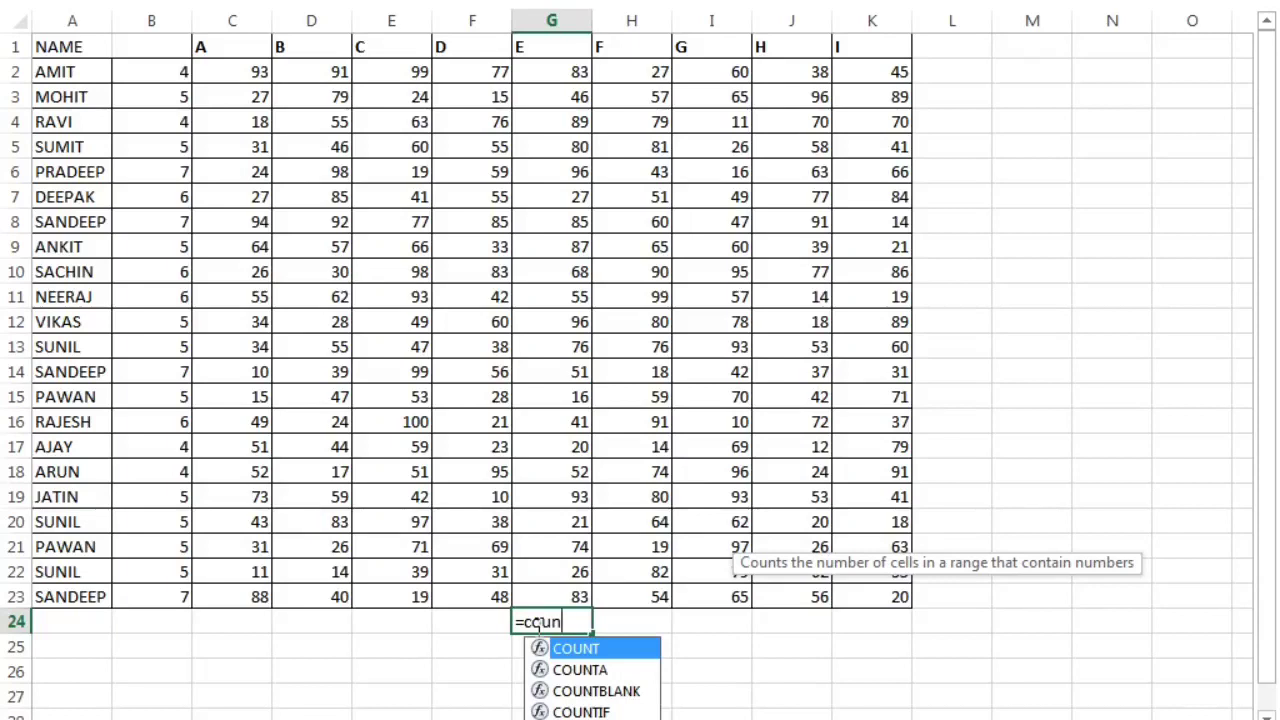
{"action": "type", "text": "t"}
{"action": "key", "text": "Tab"}
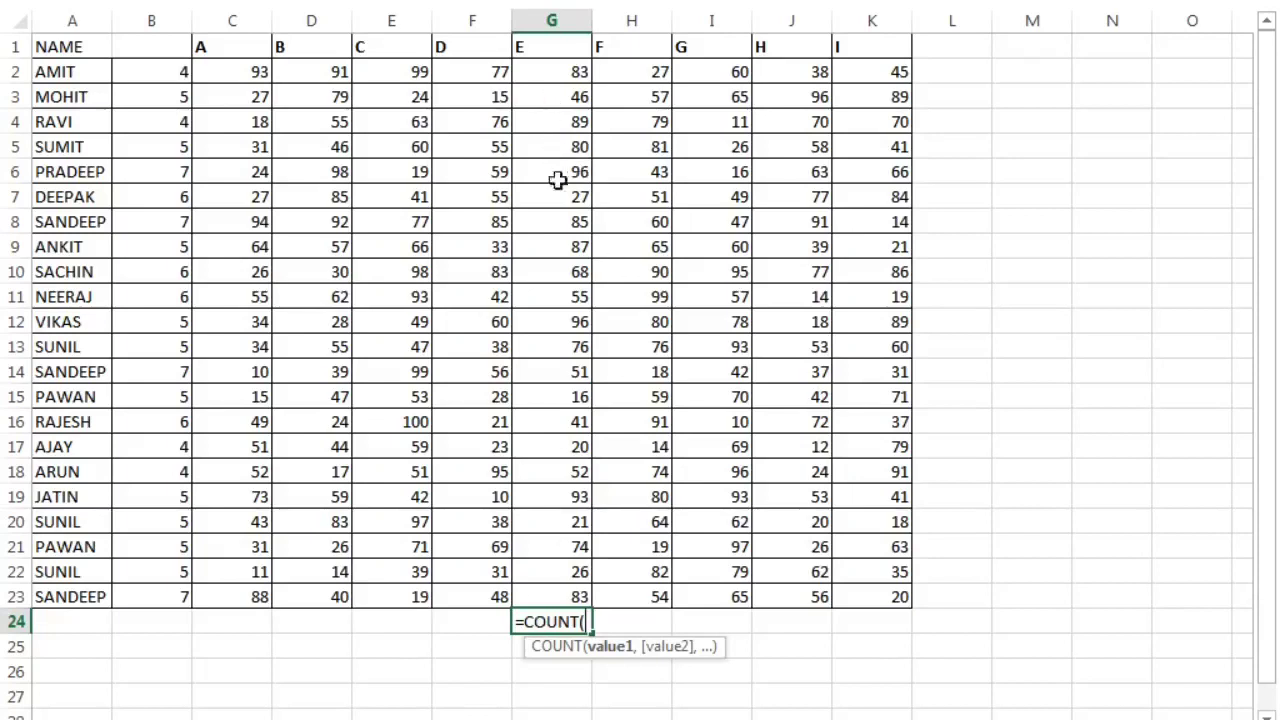
{"action": "left_click", "coordinate": [563, 73]}
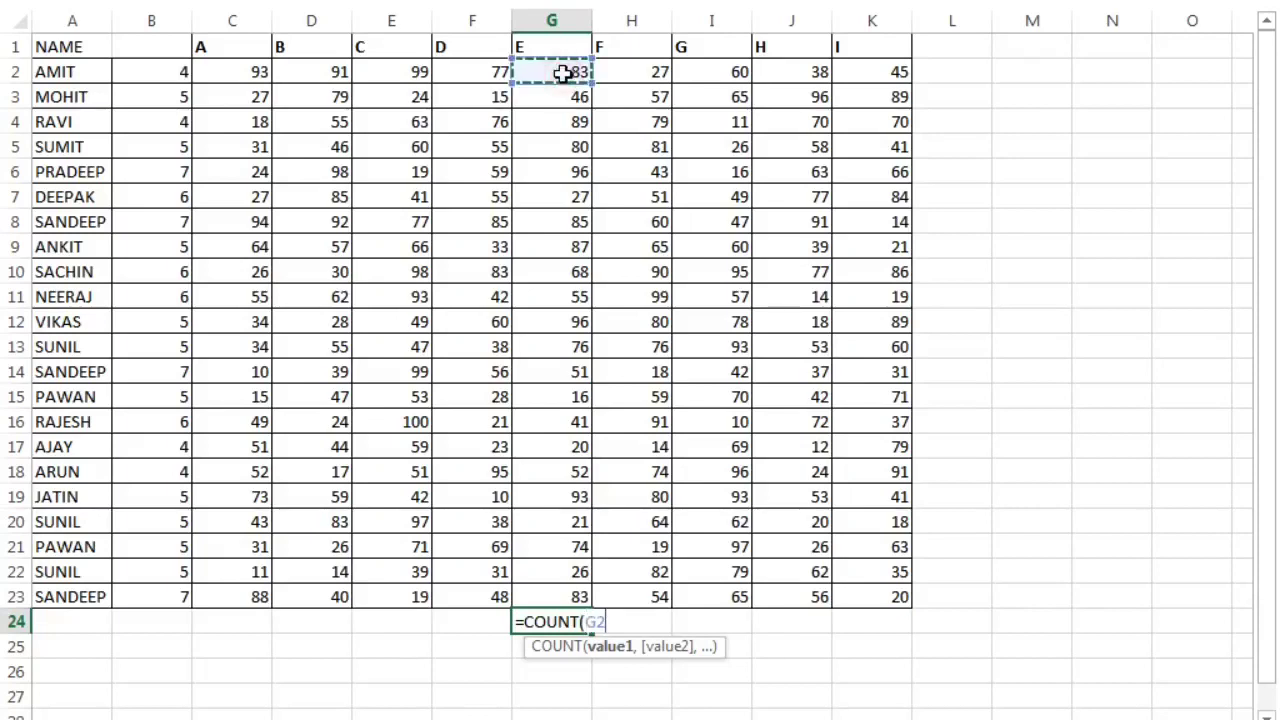
{"action": "key", "text": "shift+Down"}
{"action": "key", "text": "shift+Down"}
{"action": "key", "text": "shift+Down"}
{"action": "key", "text": "shift+Down"}
{"action": "key", "text": "shift+Down"}
{"action": "key", "text": "shift+Down"}
{"action": "key", "text": "shift+Down"}
{"action": "key", "text": "shift+Down"}
{"action": "key", "text": "shift+Down"}
{"action": "key", "text": "shift+Down"}
{"action": "key", "text": "shift+Down"}
{"action": "key", "text": "shift+Down"}
{"action": "key", "text": "shift+Down"}
{"action": "key", "text": "shift+Down"}
{"action": "key", "text": "shift+Down"}
{"action": "key", "text": "shift+Down"}
{"action": "key", "text": "shift+Down"}
{"action": "key", "text": "shift+Down"}
{"action": "key", "text": "shift+Down"}
{"action": "key", "text": "shift+Down"}
{"action": "key", "text": "shift+Down"}
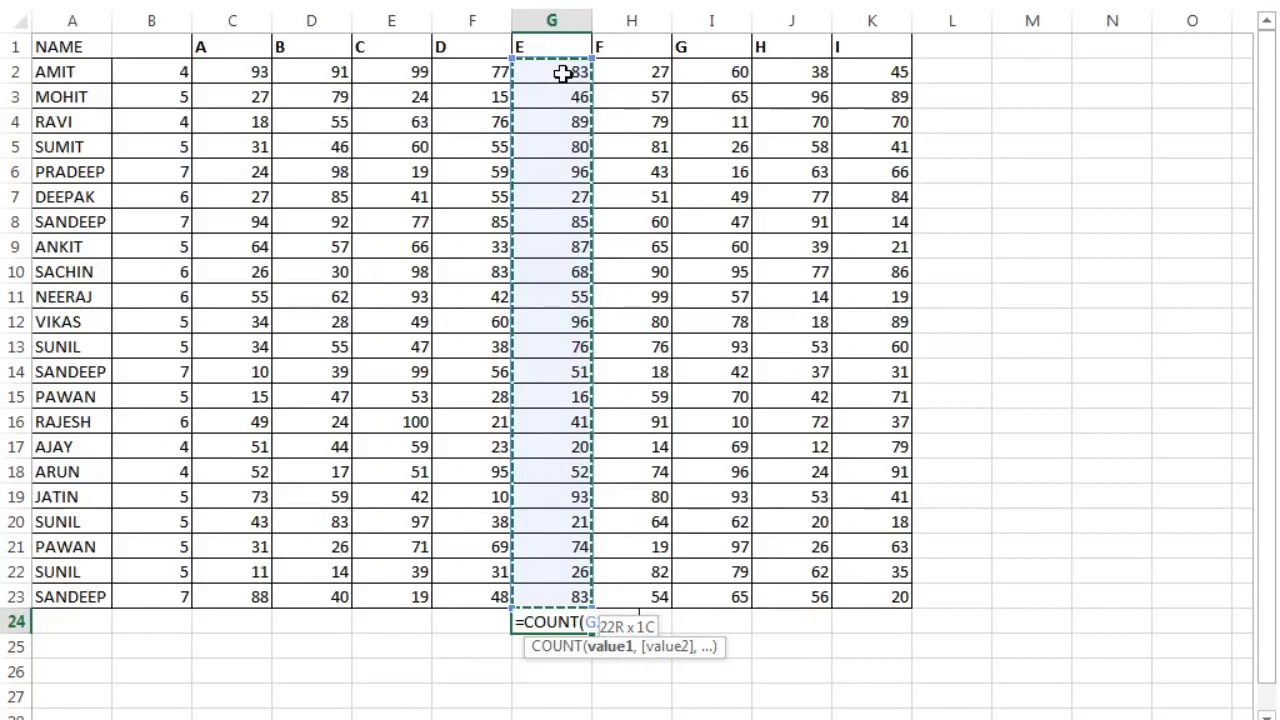
{"action": "type", "text": ")"}
{"action": "key", "text": "Return"}
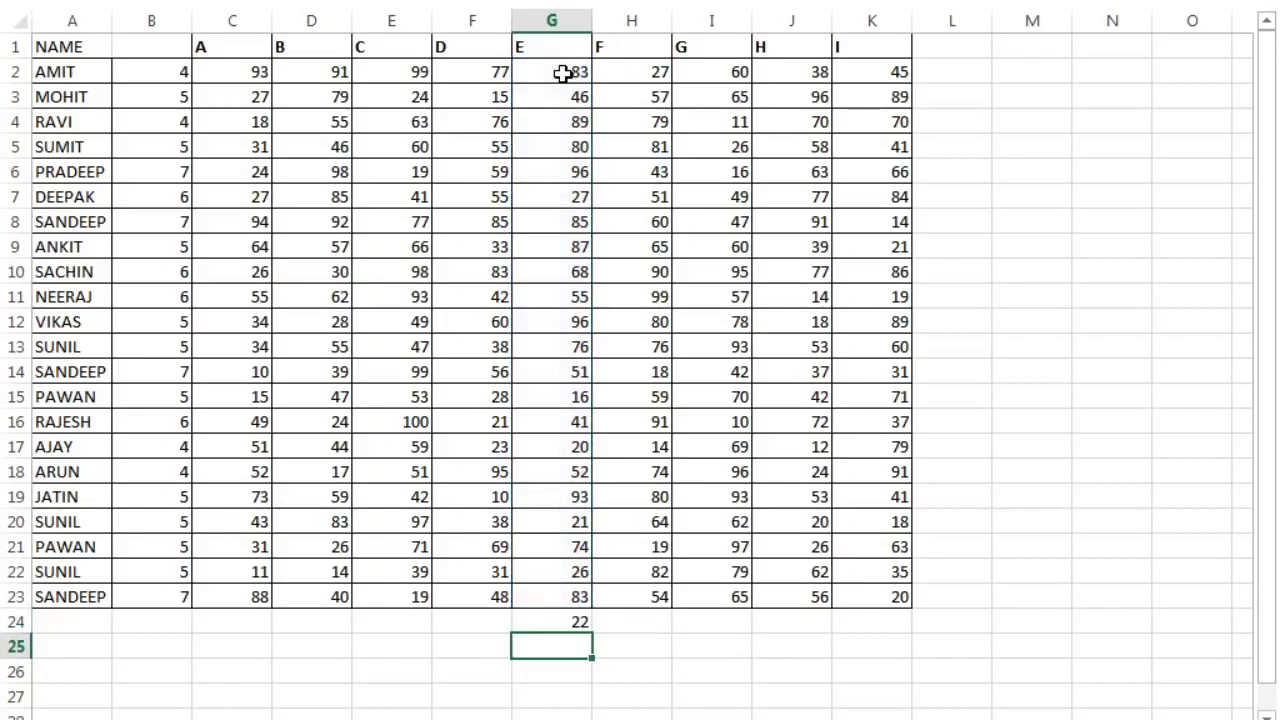
{"action": "left_click", "coordinate": [563, 73]}
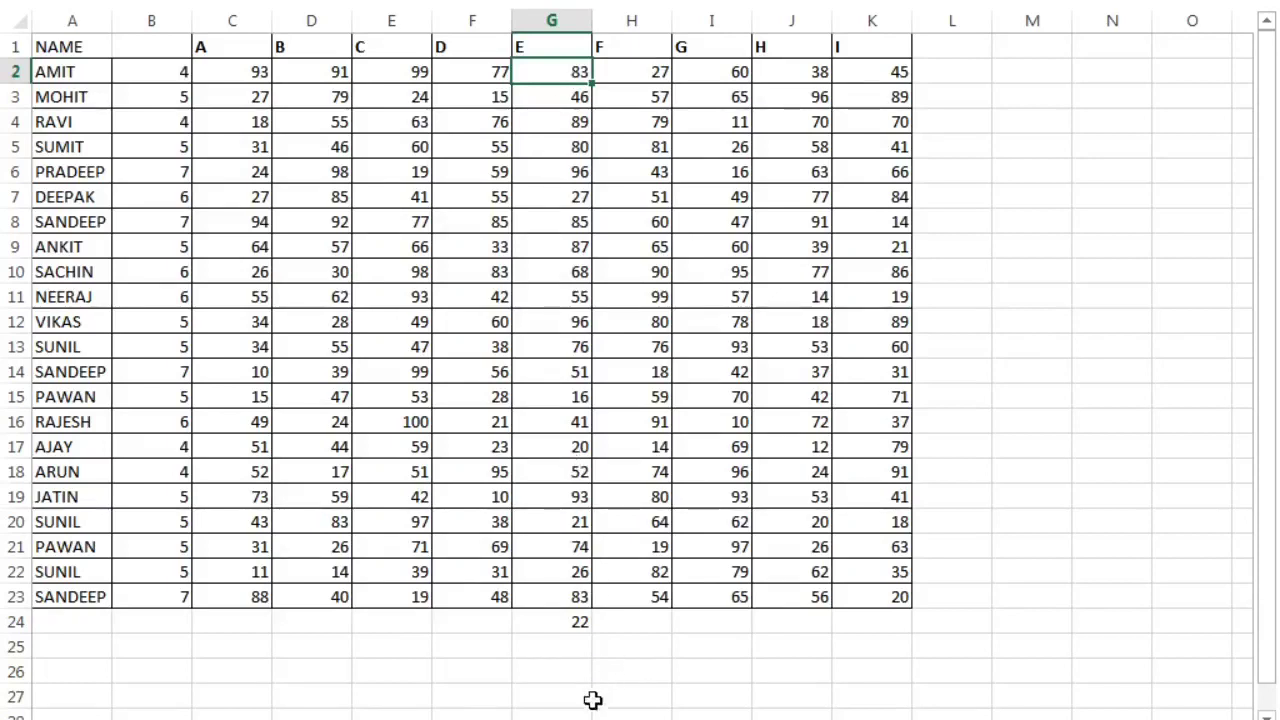
{"action": "left_click", "coordinate": [563, 625]}
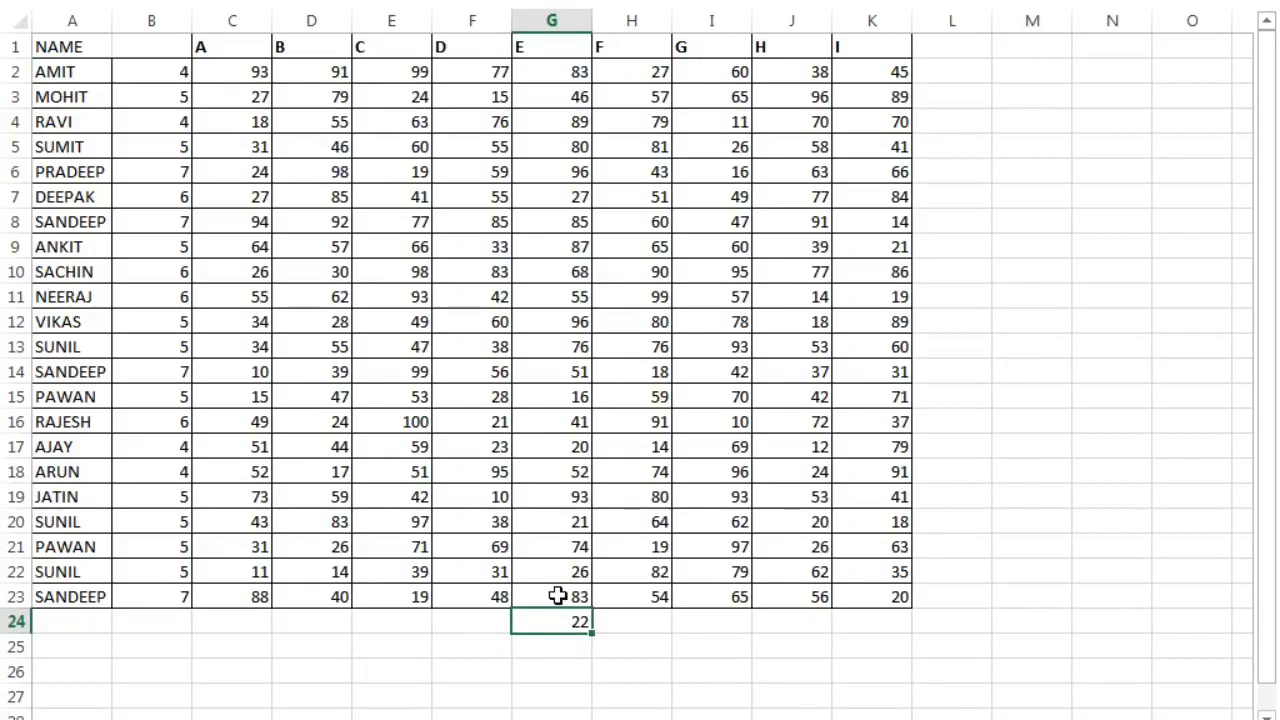
{"action": "left_click", "coordinate": [564, 498]}
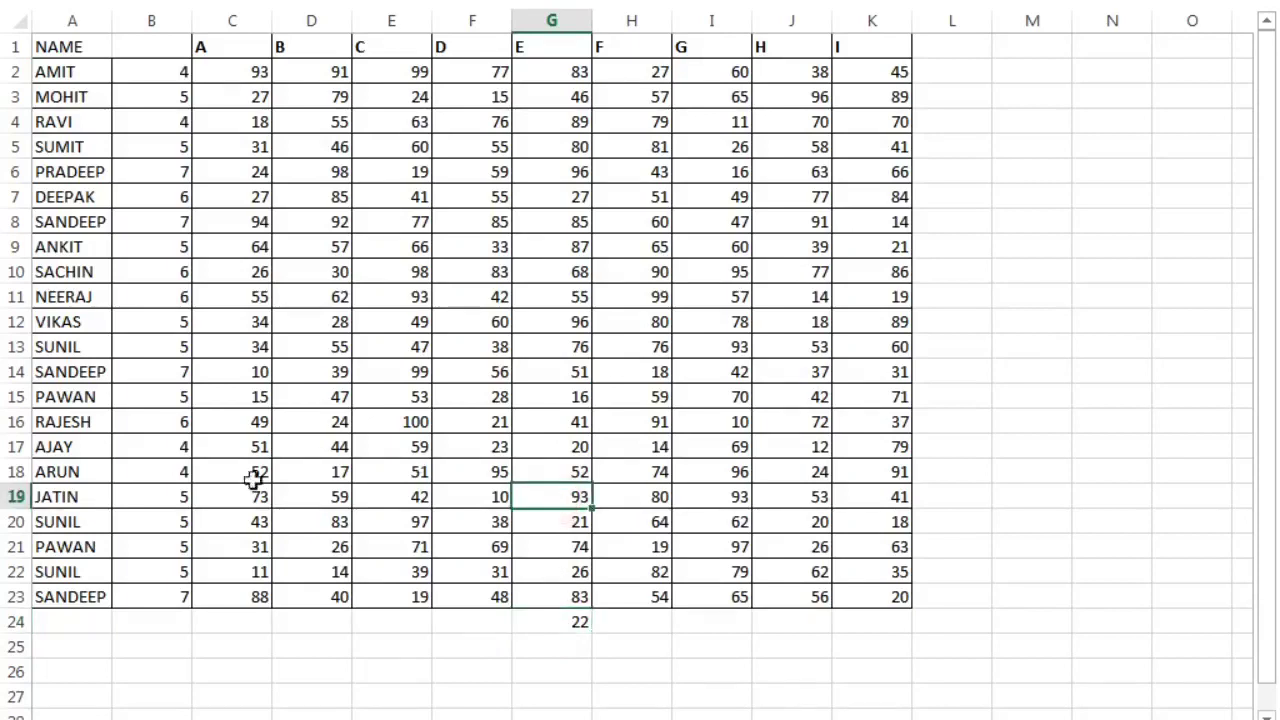
{"action": "left_click", "coordinate": [52, 342]}
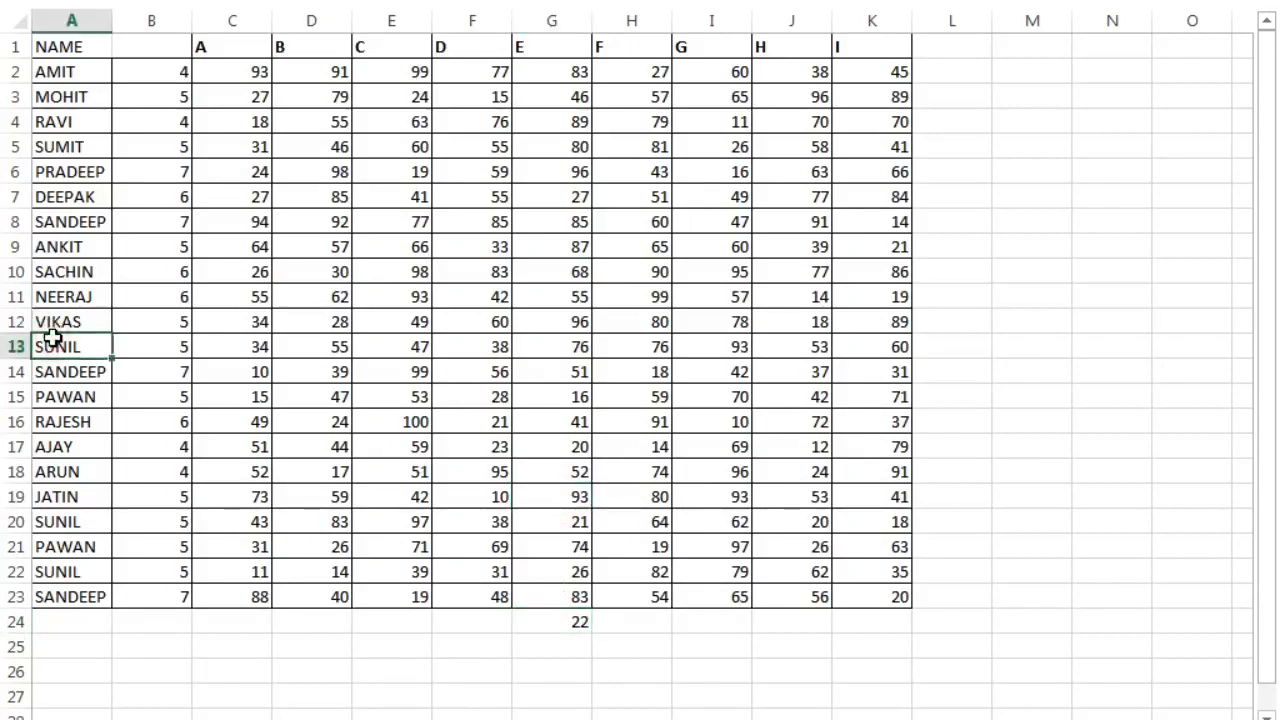
Step: Enter the formula =COUNT(A2:A23) in cell A24, below the text names of the NAME column
{"action": "left_click", "coordinate": [53, 628]}
{"action": "type", "text": "=count"}
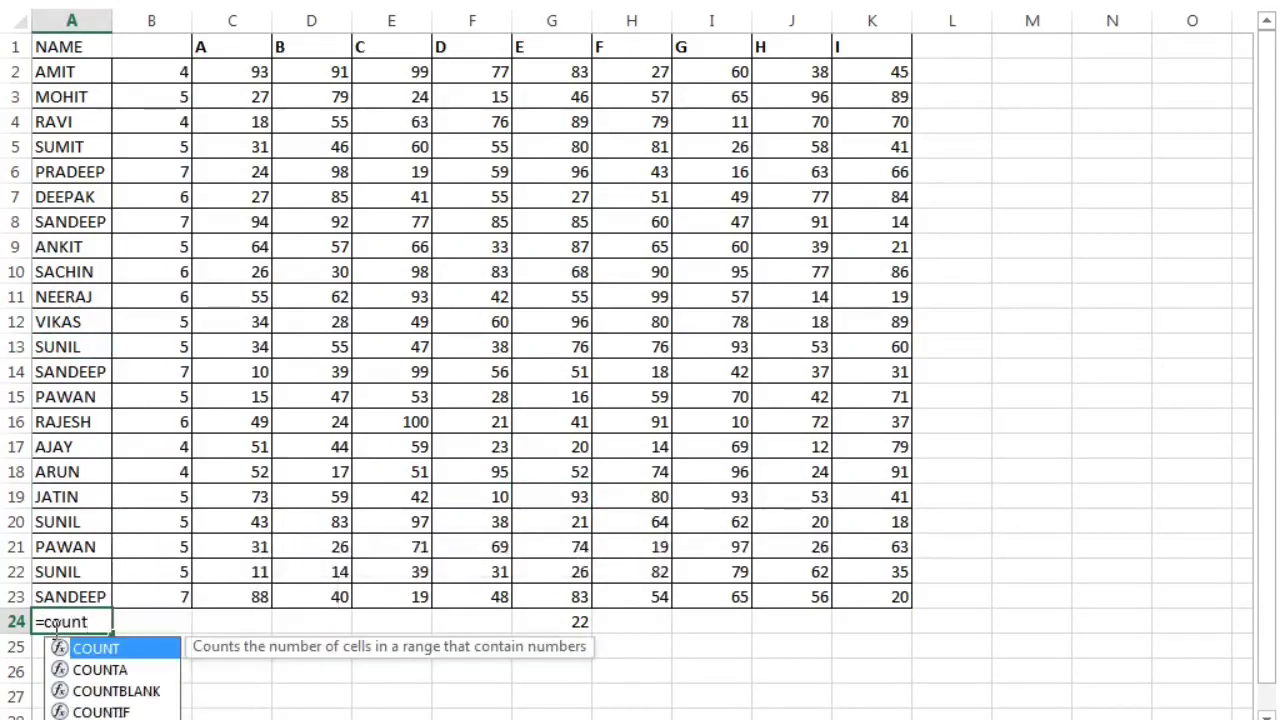
{"action": "key", "text": "Tab"}
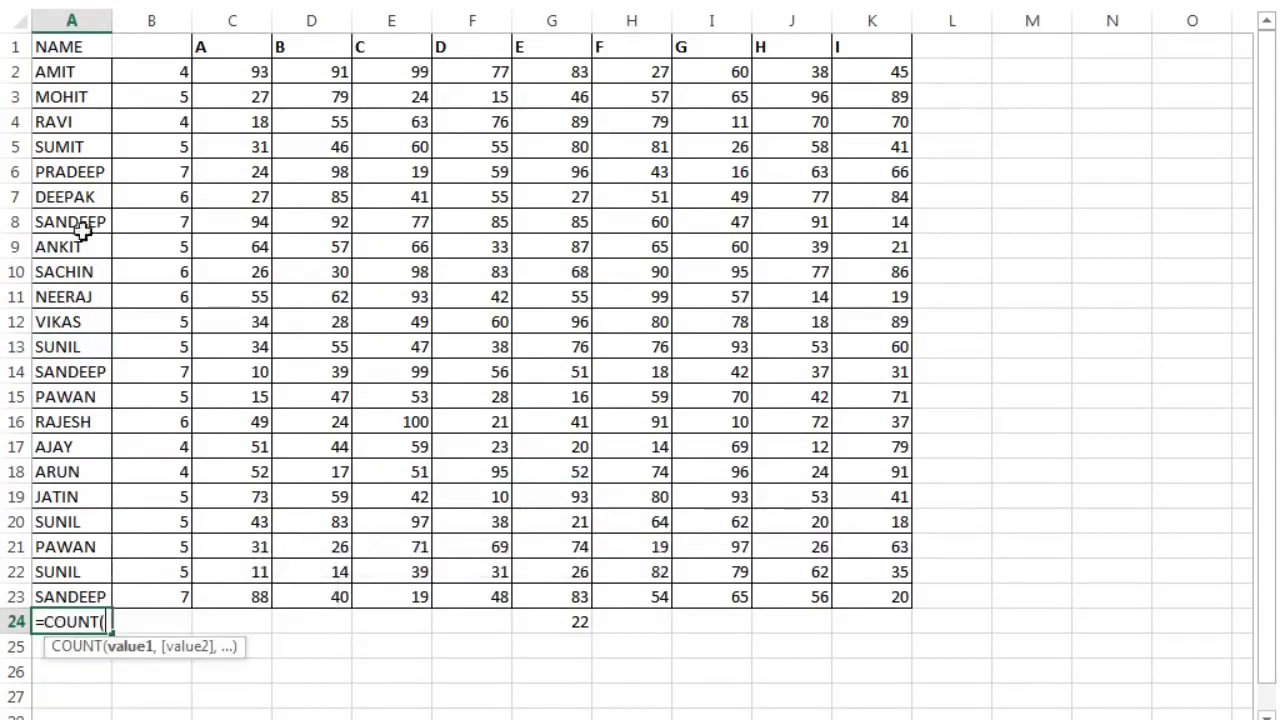
{"action": "left_click", "coordinate": [65, 72]}
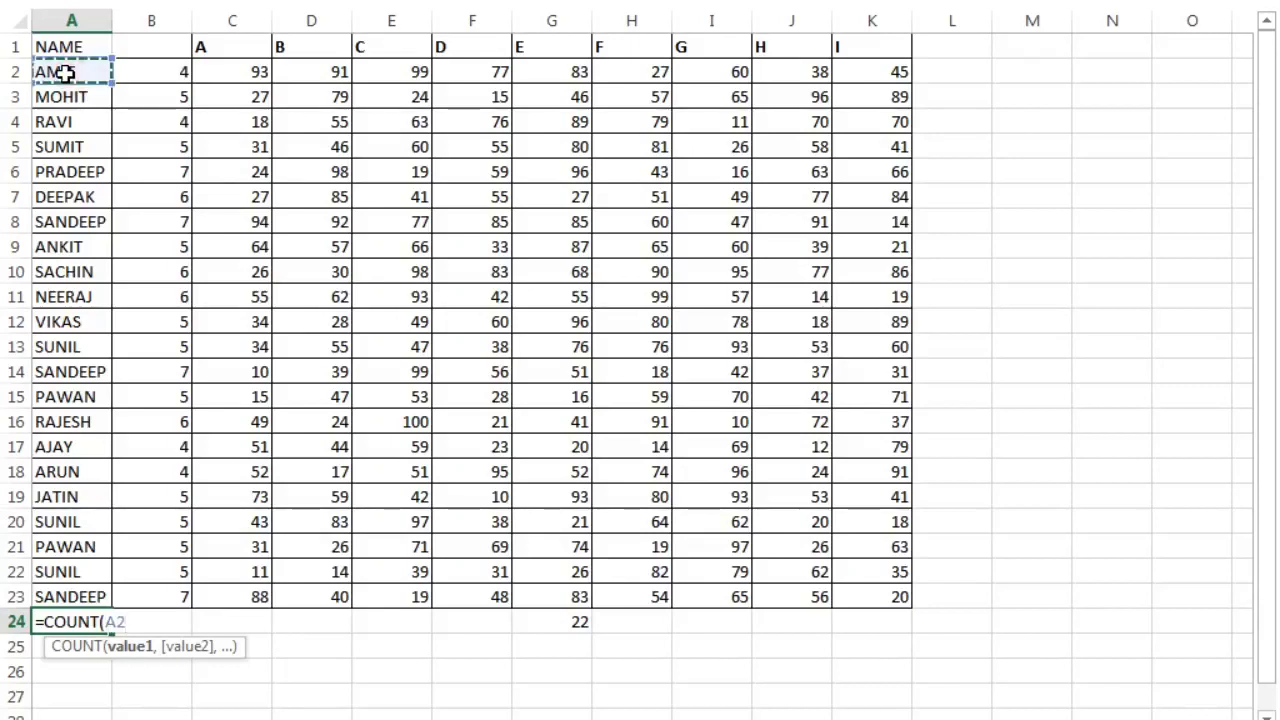
{"action": "key", "text": "shift+Down"}
{"action": "key", "text": "shift+Down"}
{"action": "key", "text": "shift+Down"}
{"action": "key", "text": "shift+Down"}
{"action": "key", "text": "shift+Down"}
{"action": "key", "text": "shift+Down"}
{"action": "key", "text": "shift+Down"}
{"action": "key", "text": "shift+Down"}
{"action": "key", "text": "shift+Down"}
{"action": "key", "text": "shift+Down"}
{"action": "key", "text": "shift+Down"}
{"action": "key", "text": "shift+Down"}
{"action": "key", "text": "shift+Down"}
{"action": "key", "text": "shift+Down"}
{"action": "key", "text": "shift+Down"}
{"action": "key", "text": "shift+Down"}
{"action": "key", "text": "shift+Down"}
{"action": "key", "text": "shift+Down"}
{"action": "key", "text": "shift+Down"}
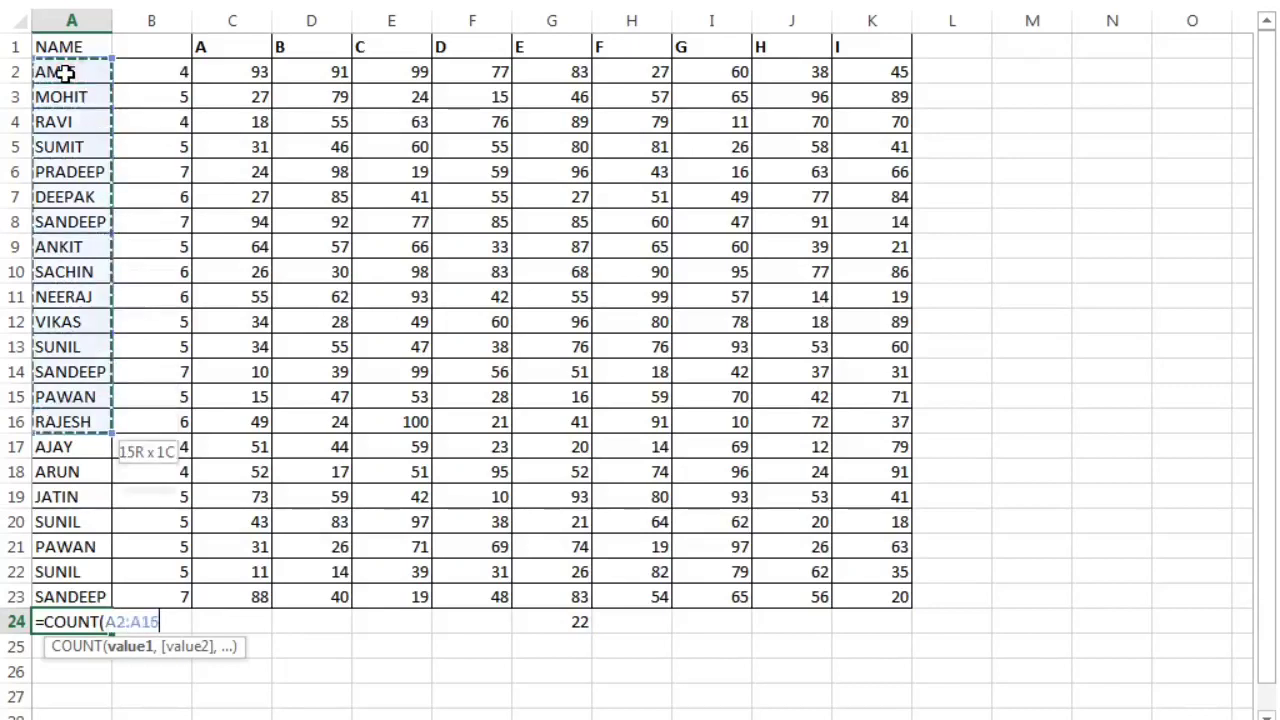
{"action": "key", "text": "shift+Down"}
{"action": "key", "text": "shift+Down"}
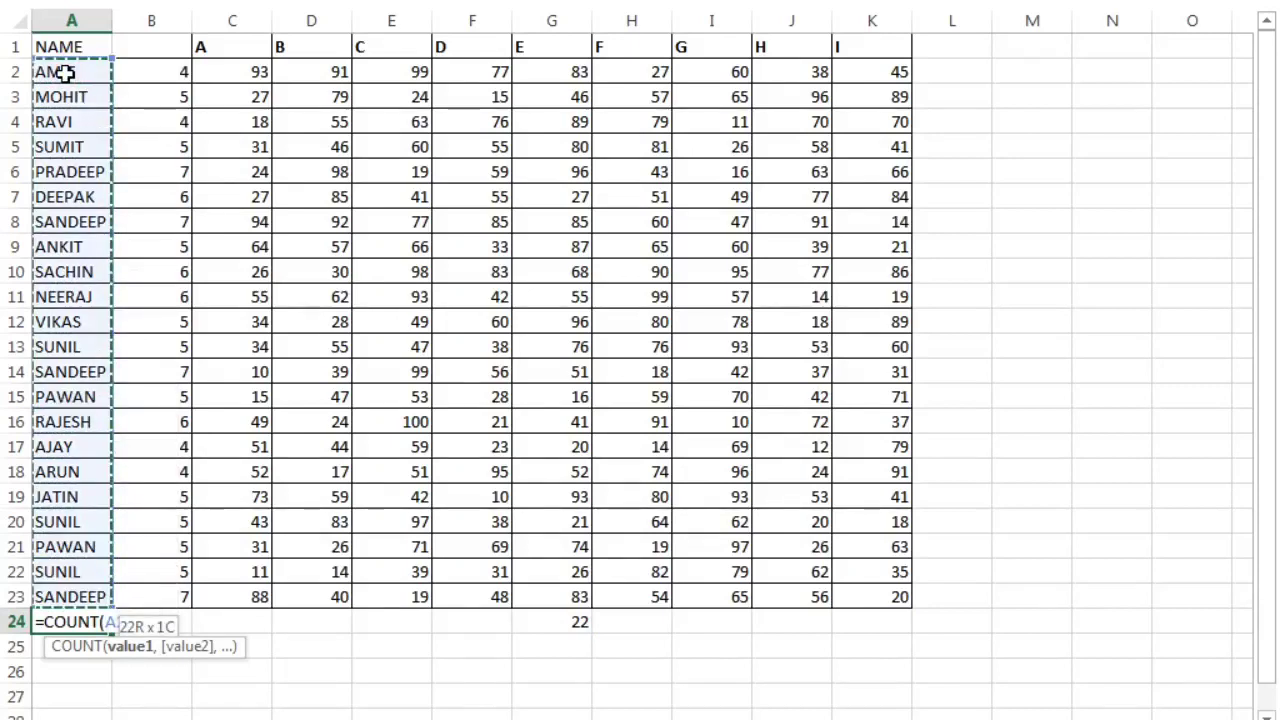
{"action": "type", "text": ")"}
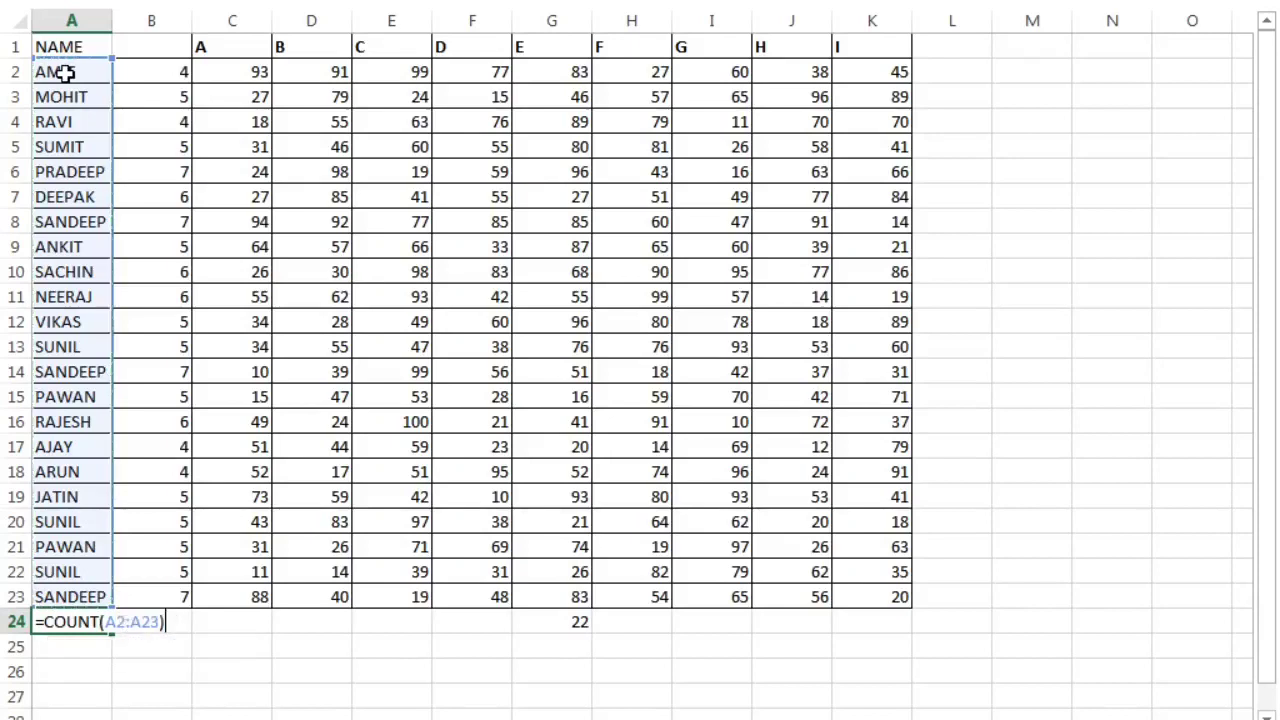
{"action": "key", "text": "Return"}
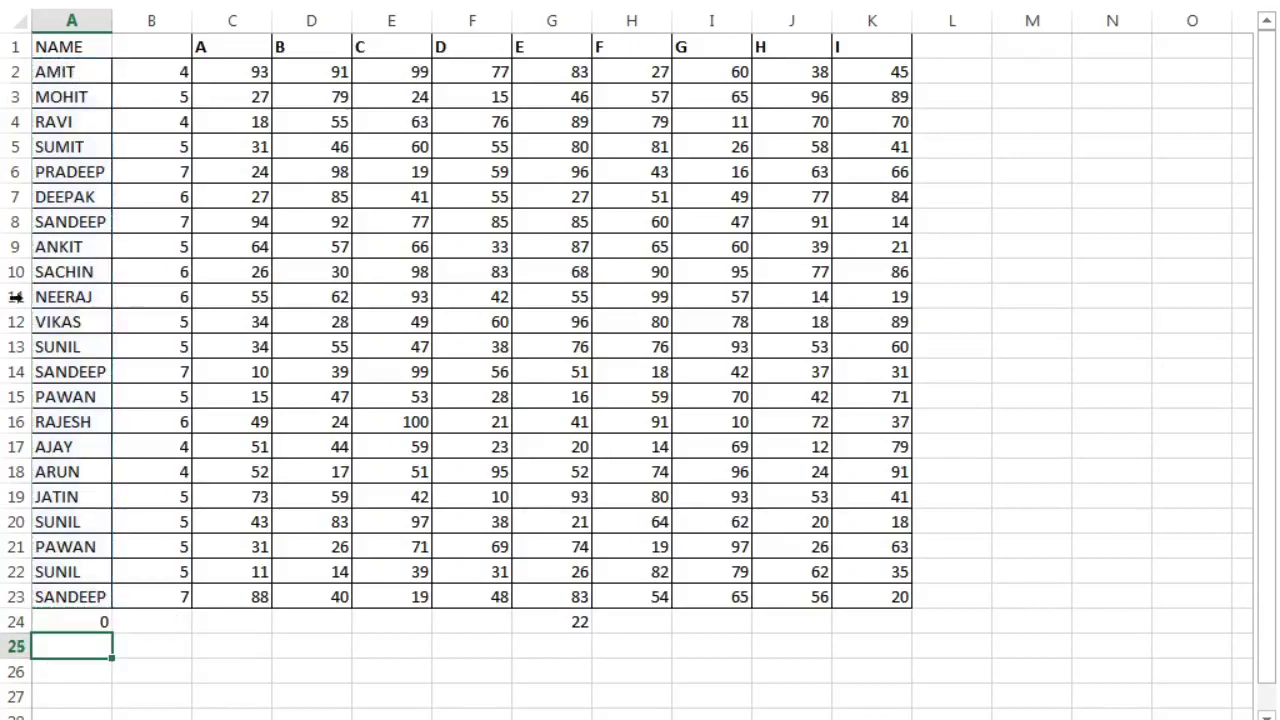
{"action": "left_click", "coordinate": [103, 620]}
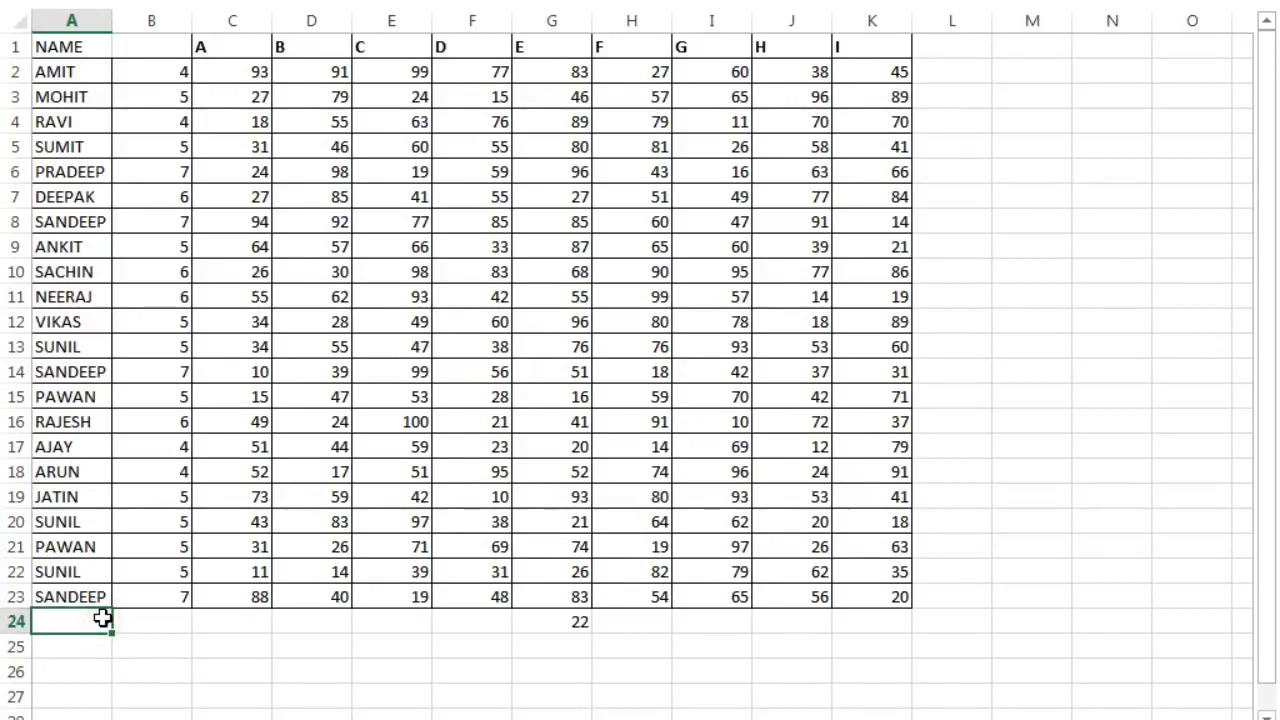
{"action": "left_click", "coordinate": [326, 420]}
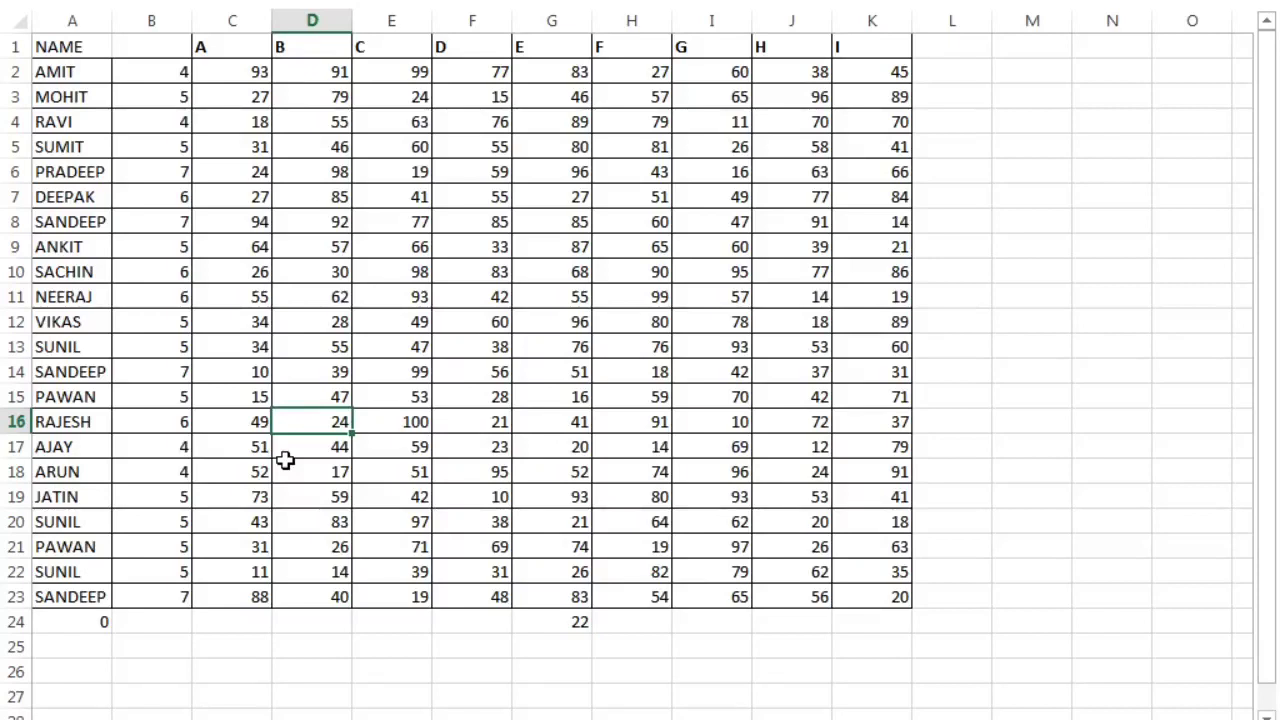
Step: Replace the formula in cell A24 with =COUNTA(A2:A23) to count the text names
{"action": "left_click", "coordinate": [95, 617]}
{"action": "type", "text": "="}
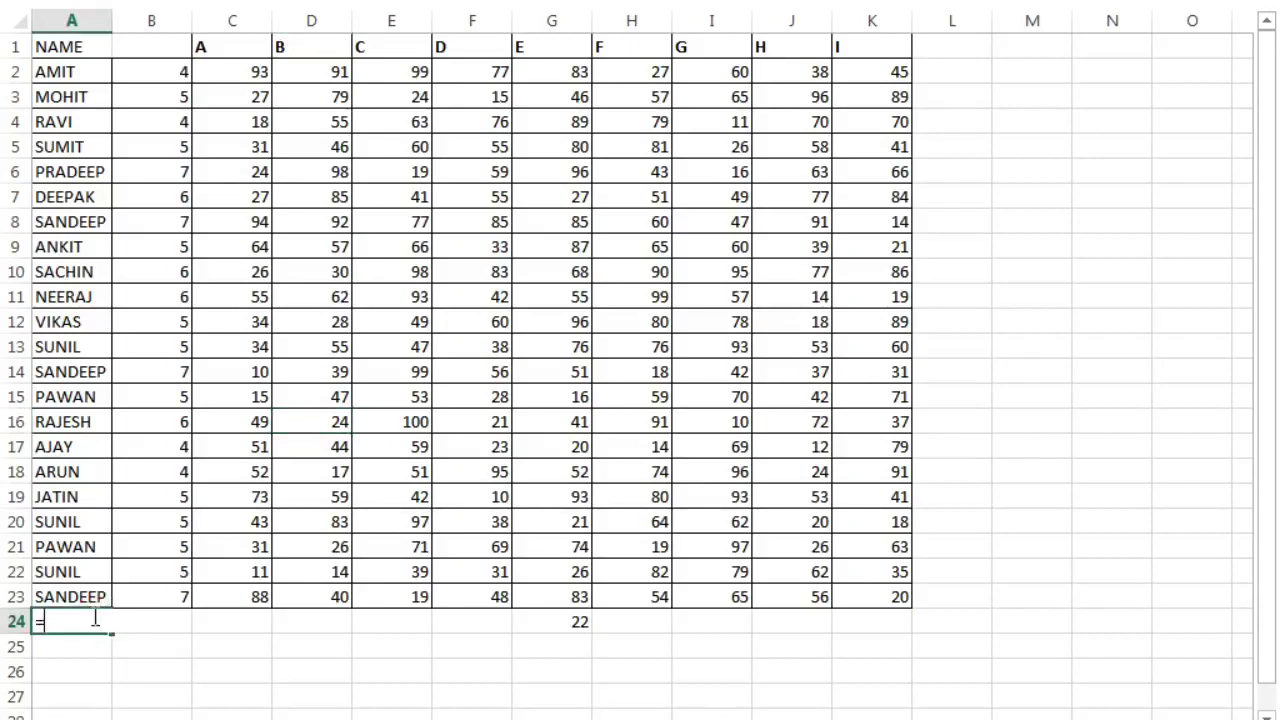
{"action": "type", "text": "count"}
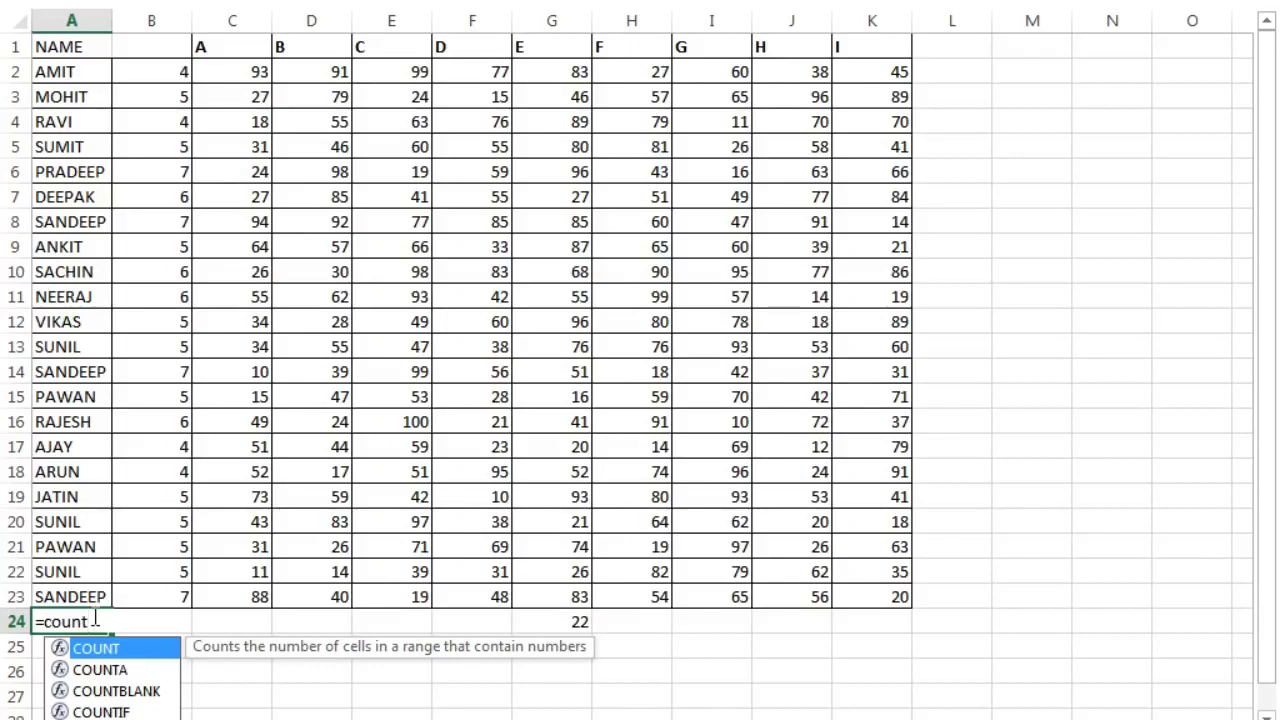
{"action": "key", "text": "Down"}
{"action": "key", "text": "Tab"}
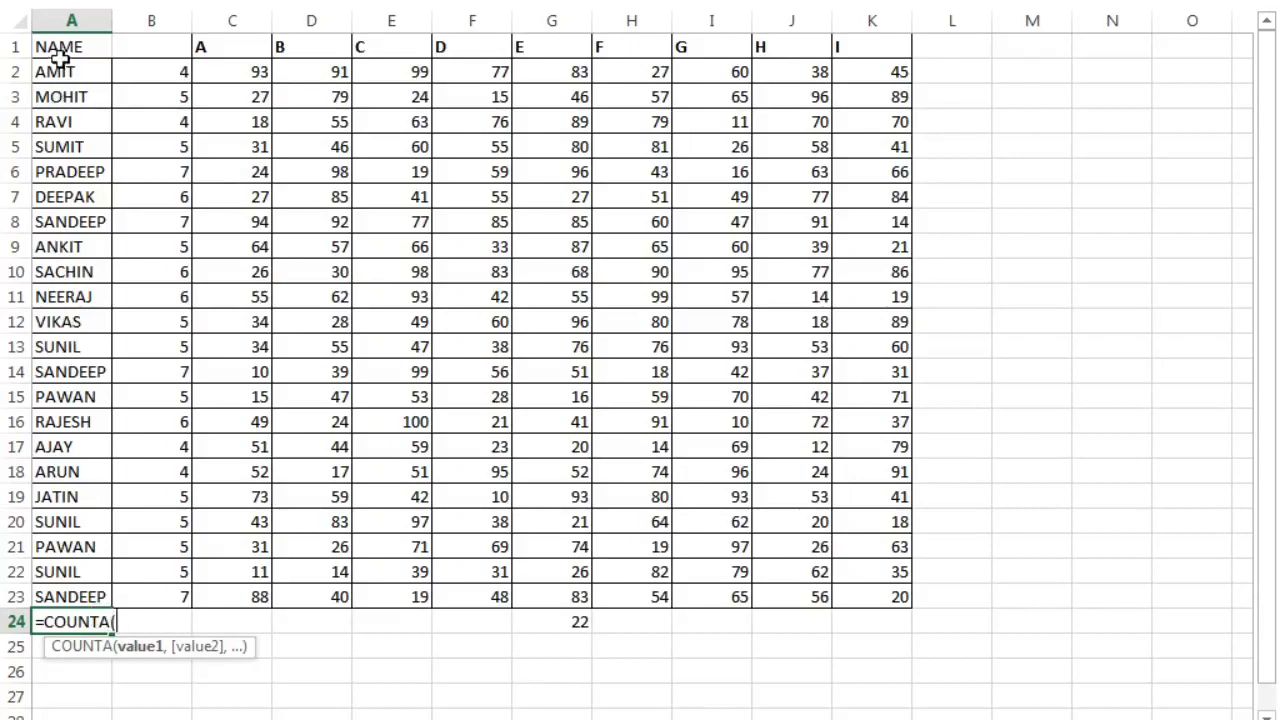
{"action": "left_click_drag", "start_coordinate": [60, 64], "coordinate": [64, 596]}
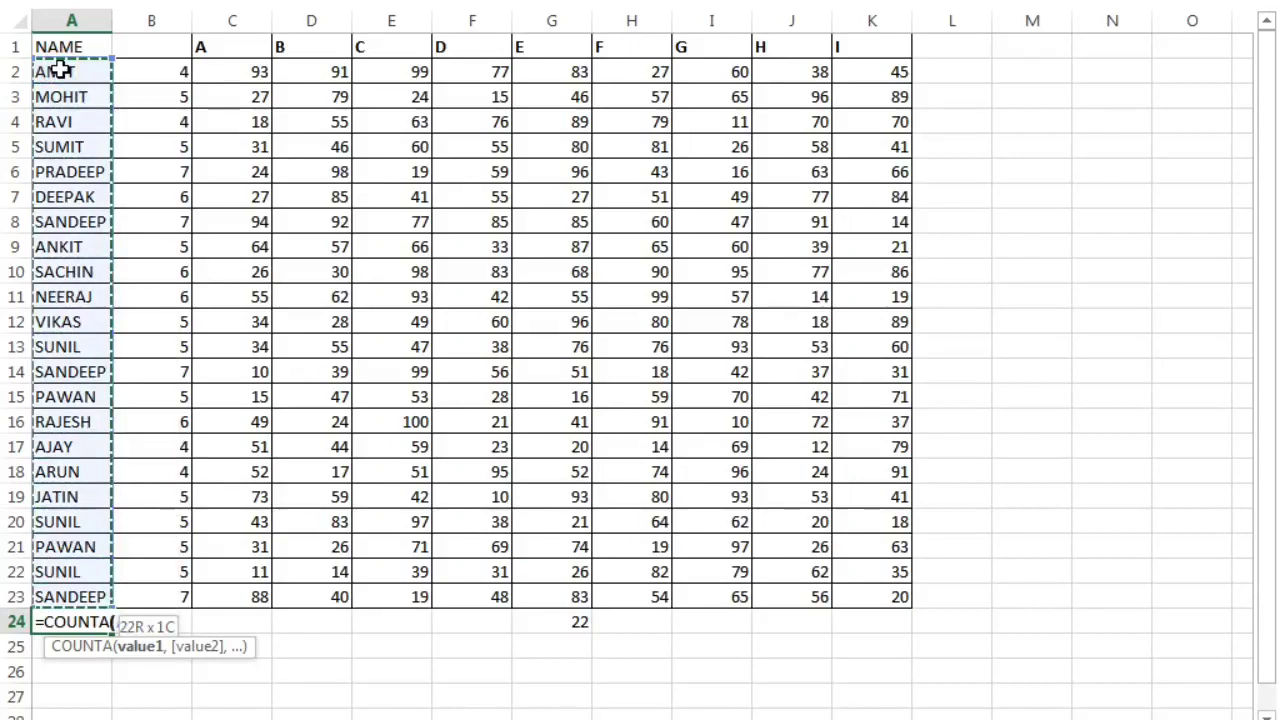
{"action": "key", "text": "Return"}
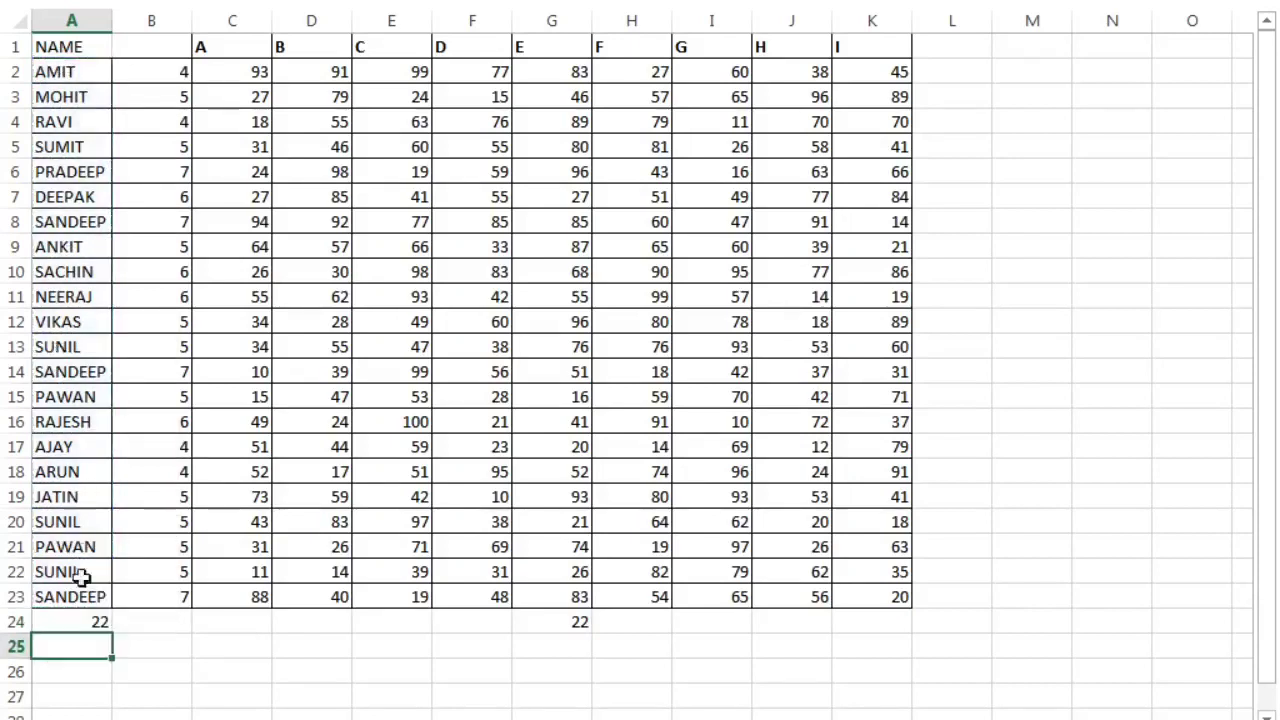
Step: Copy the COUNTA formula from cell A24 across row 24 through cell K24
{"action": "left_click", "coordinate": [92, 620]}
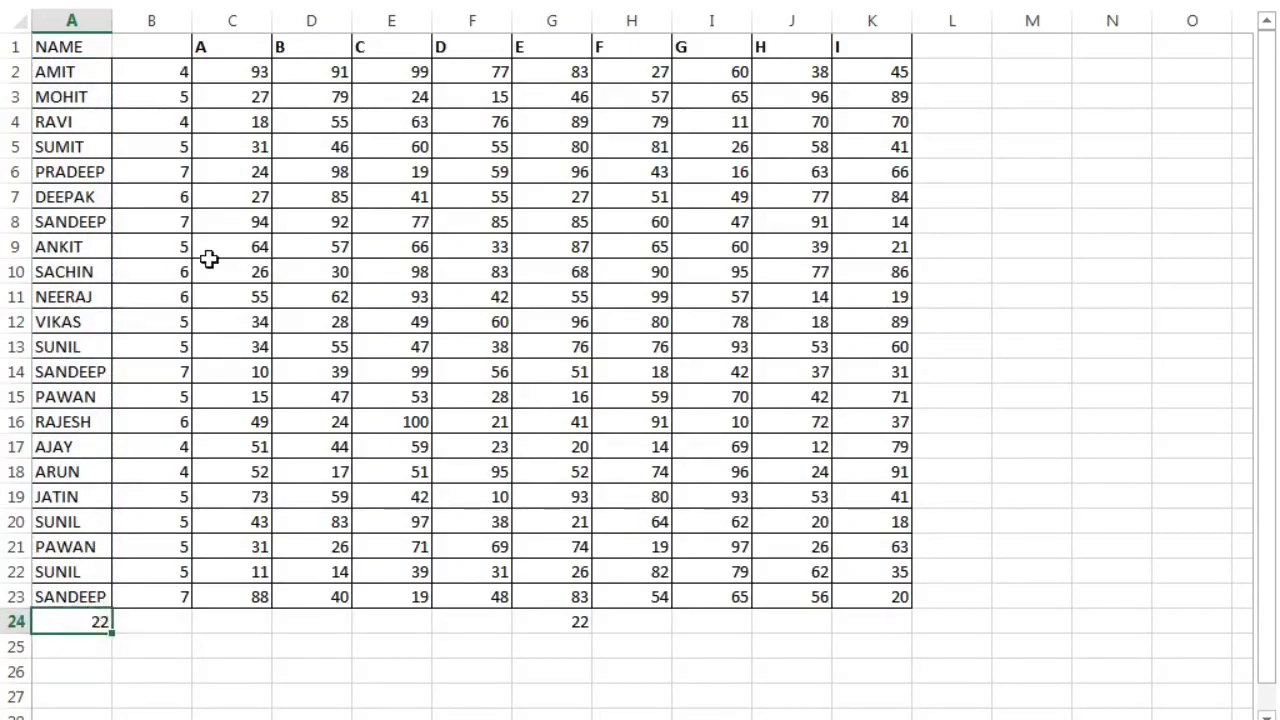
{"action": "key", "text": "ctrl+c"}
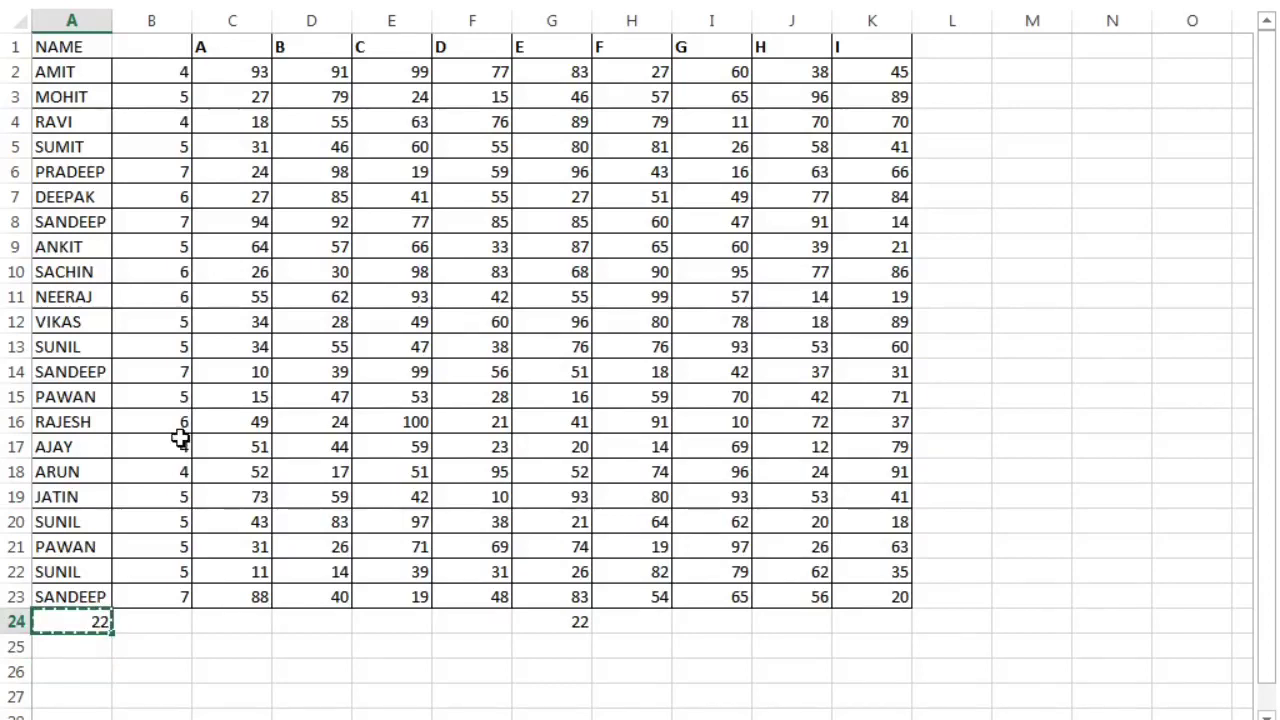
{"action": "key", "text": "shift+Right"}
{"action": "key", "text": "shift+Right"}
{"action": "key", "text": "shift+Right"}
{"action": "key", "text": "shift+Right"}
{"action": "key", "text": "shift+Right"}
{"action": "key", "text": "shift+Right"}
{"action": "key", "text": "shift+Right"}
{"action": "key", "text": "shift+Right"}
{"action": "key", "text": "shift+Right"}
{"action": "key", "text": "shift+Right"}
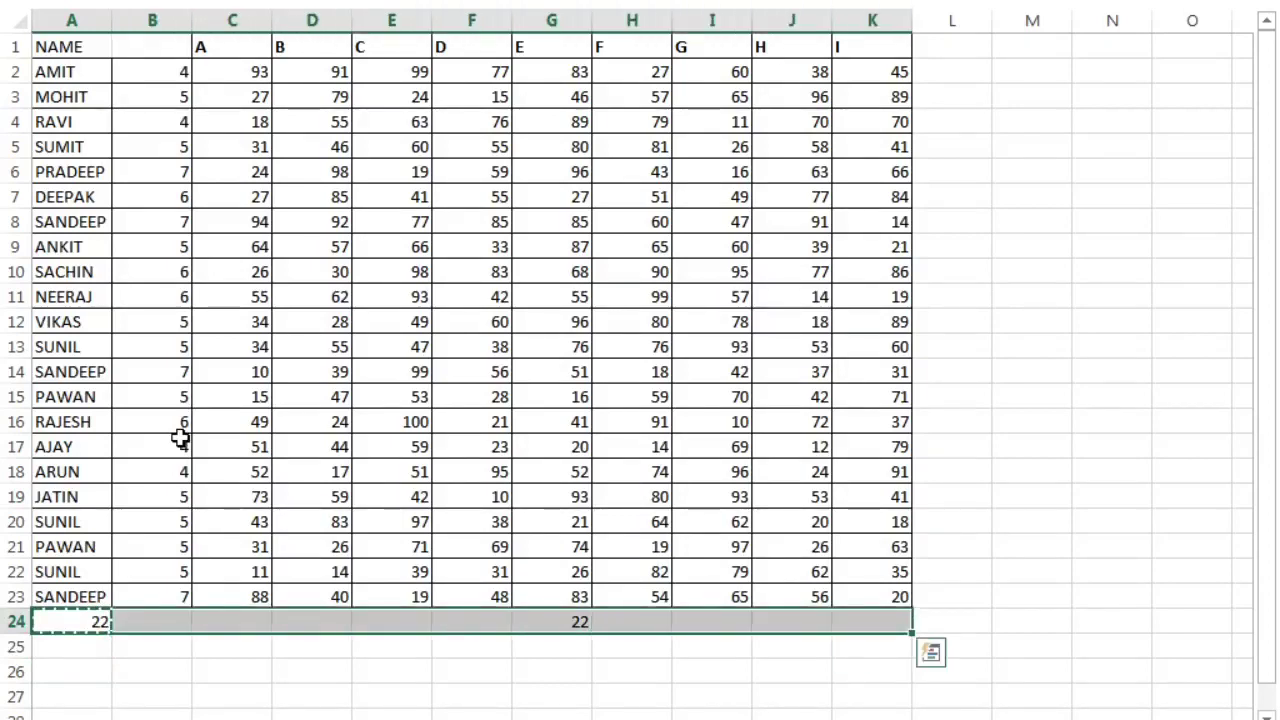
{"action": "key", "text": "Return"}
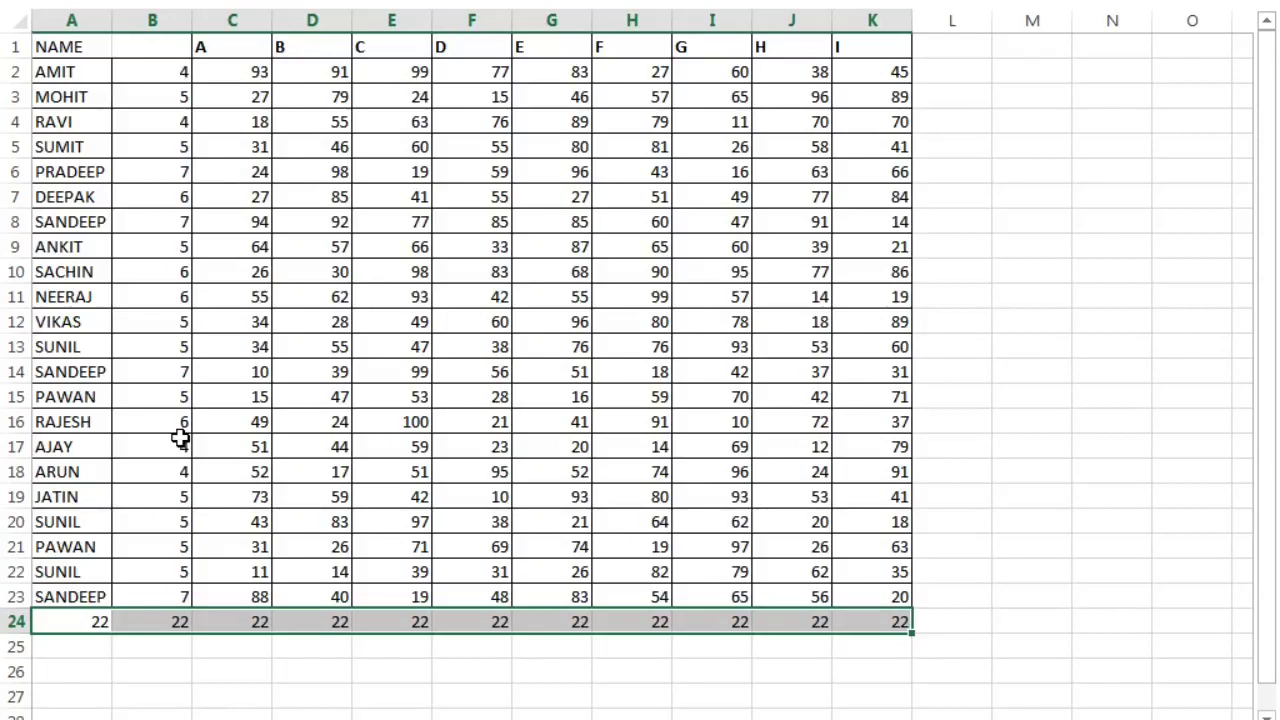
Step: Clear the contents of cells A24:K24 below the table
{"action": "key", "text": "Delete"}
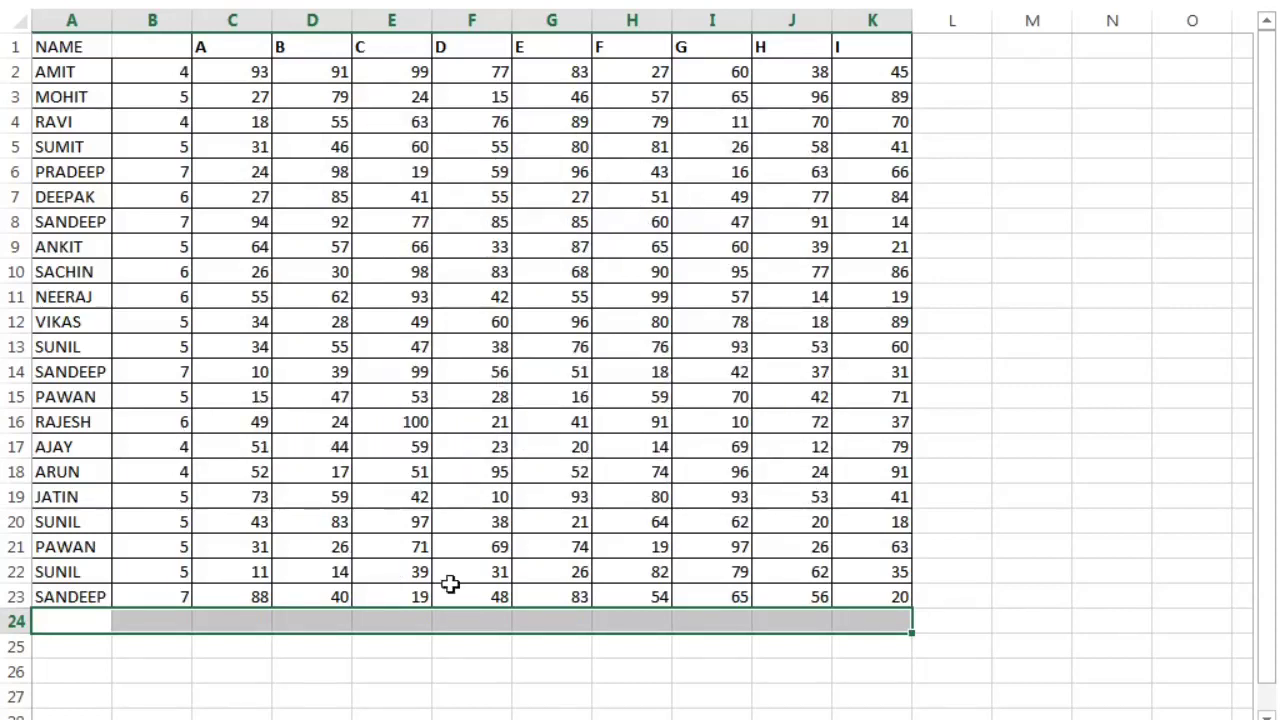
Step: Enter the formula =MAX(F2:F23) in cell F24, below the scores headed D
{"action": "left_click", "coordinate": [480, 621]}
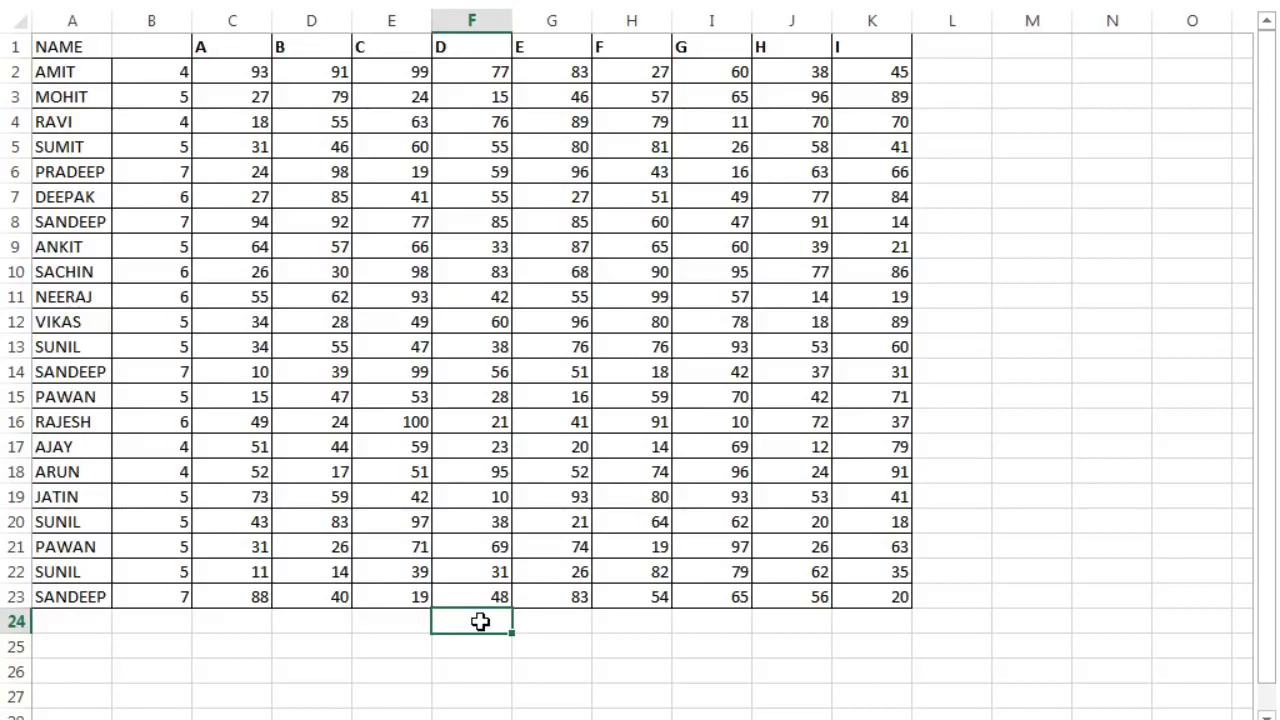
{"action": "type", "text": "=m"}
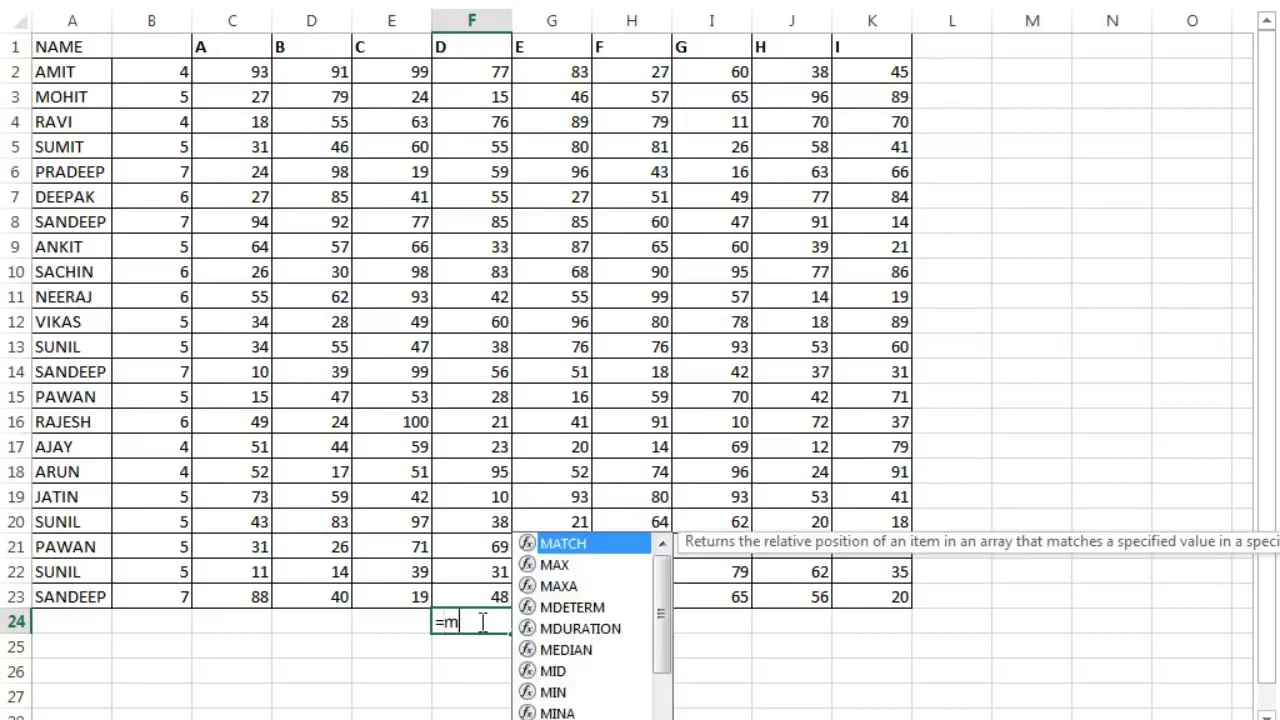
{"action": "type", "text": "ax"}
{"action": "key", "text": "Tab"}
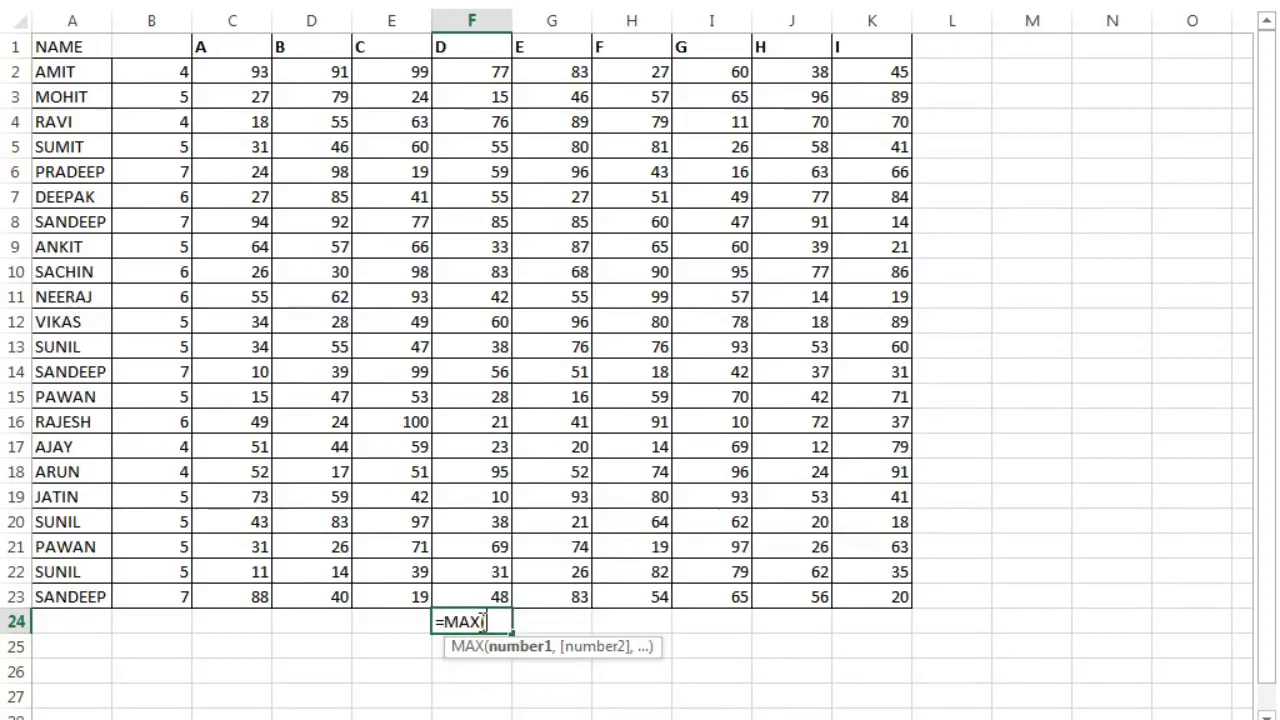
{"action": "left_click", "coordinate": [494, 73]}
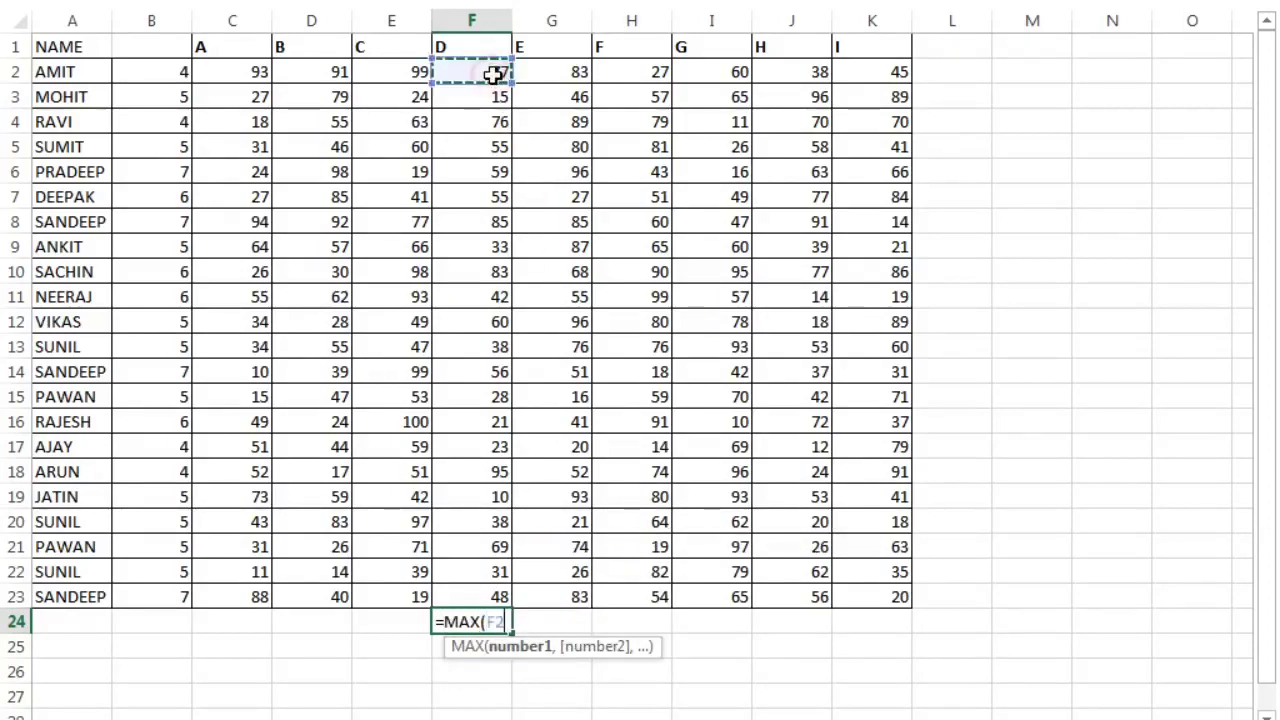
{"action": "key", "text": "shift+Down"}
{"action": "key", "text": "shift+Down"}
{"action": "key", "text": "shift+Down"}
{"action": "key", "text": "shift+Down"}
{"action": "key", "text": "shift+Down"}
{"action": "key", "text": "shift+Down"}
{"action": "key", "text": "shift+Down"}
{"action": "key", "text": "shift+Down"}
{"action": "key", "text": "shift+Down"}
{"action": "key", "text": "shift+Down"}
{"action": "key", "text": "shift+Down"}
{"action": "key", "text": "shift+Down"}
{"action": "key", "text": "shift+Down"}
{"action": "key", "text": "shift+Down"}
{"action": "key", "text": "shift+Down"}
{"action": "key", "text": "shift+Down"}
{"action": "key", "text": "shift+Down"}
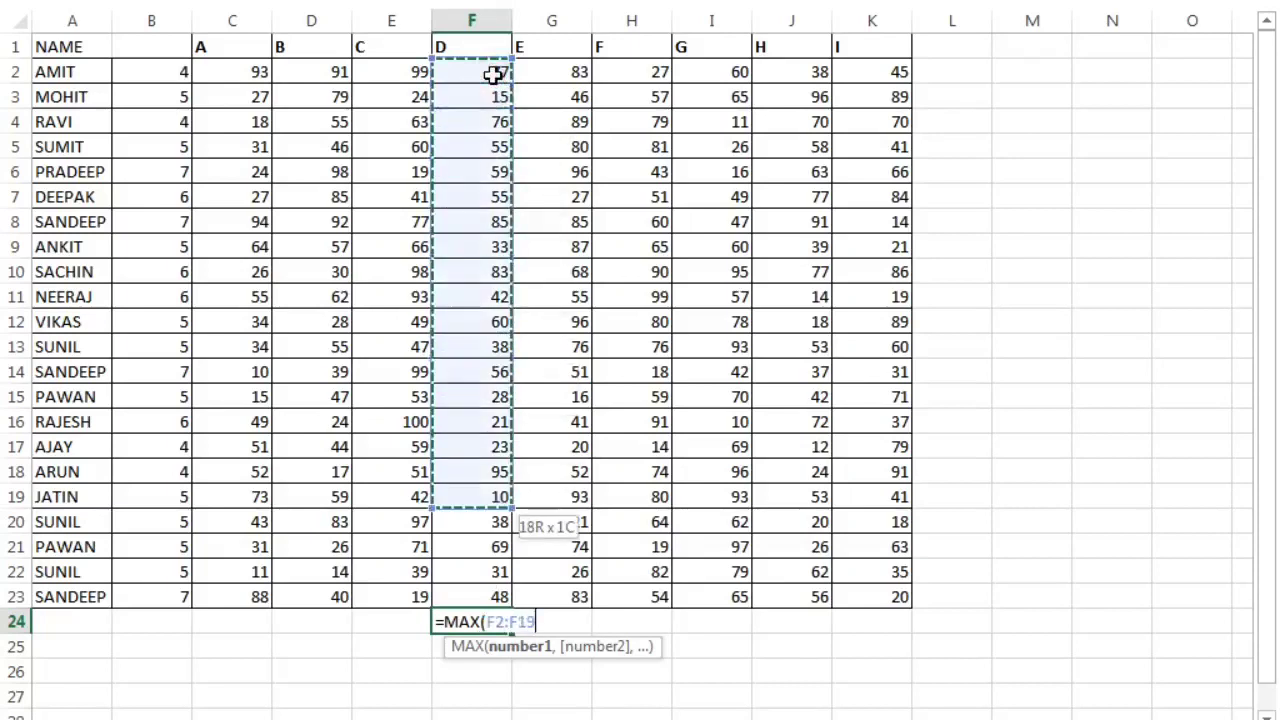
{"action": "key", "text": "shift+Down"}
{"action": "key", "text": "shift+Down"}
{"action": "key", "text": "shift+Down"}
{"action": "key", "text": "shift+Down"}
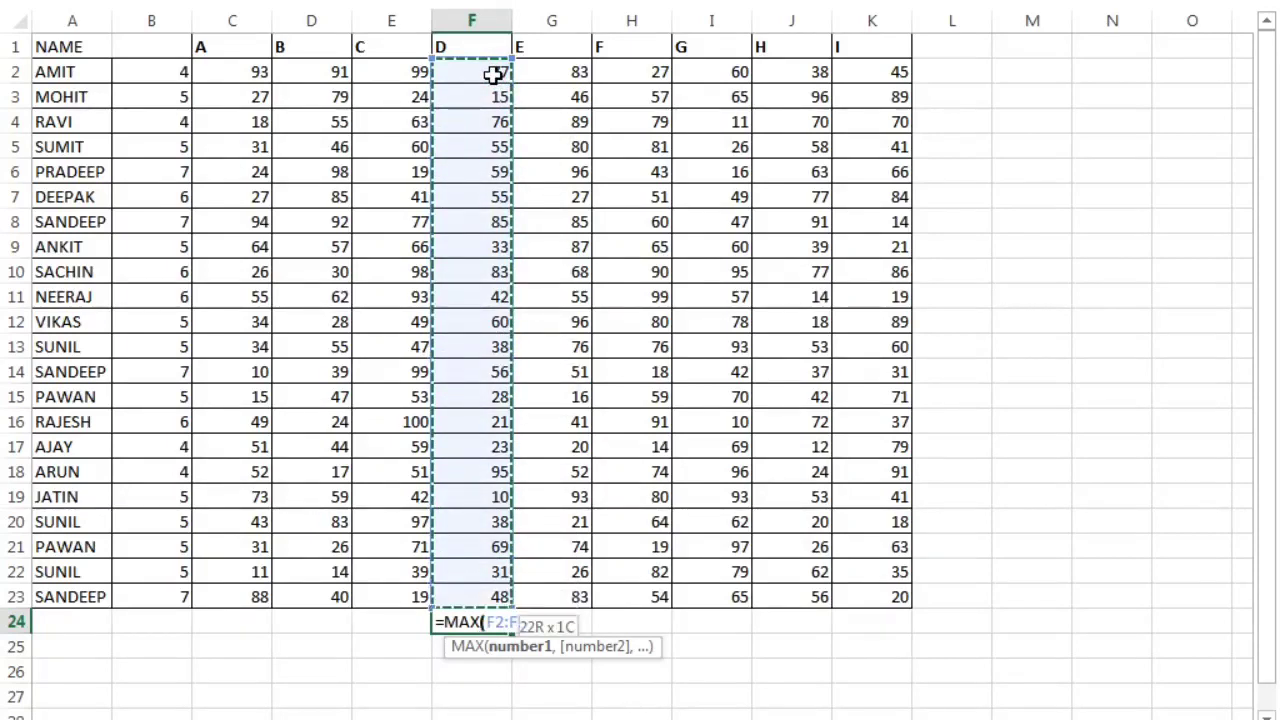
{"action": "key", "text": "Return"}
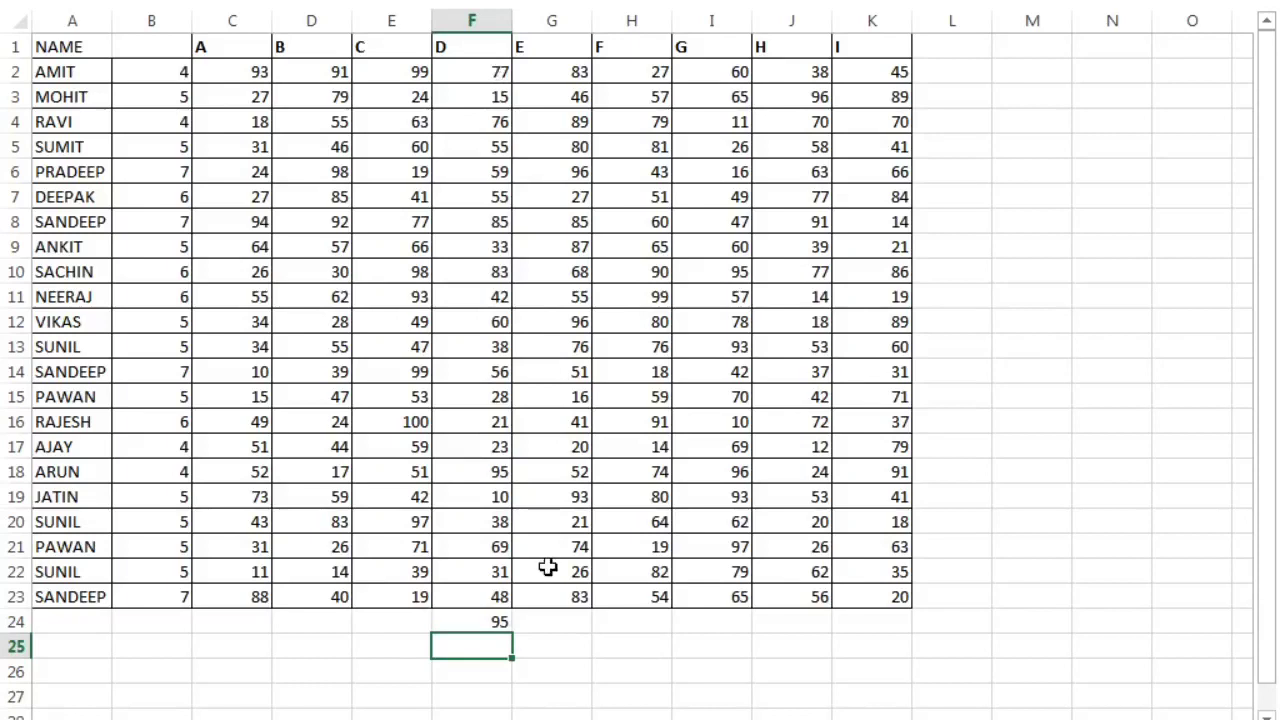
Step: Enter the formula =MIN(G2:G23) in cell G24, below the scores headed E
{"action": "left_click", "coordinate": [552, 625]}
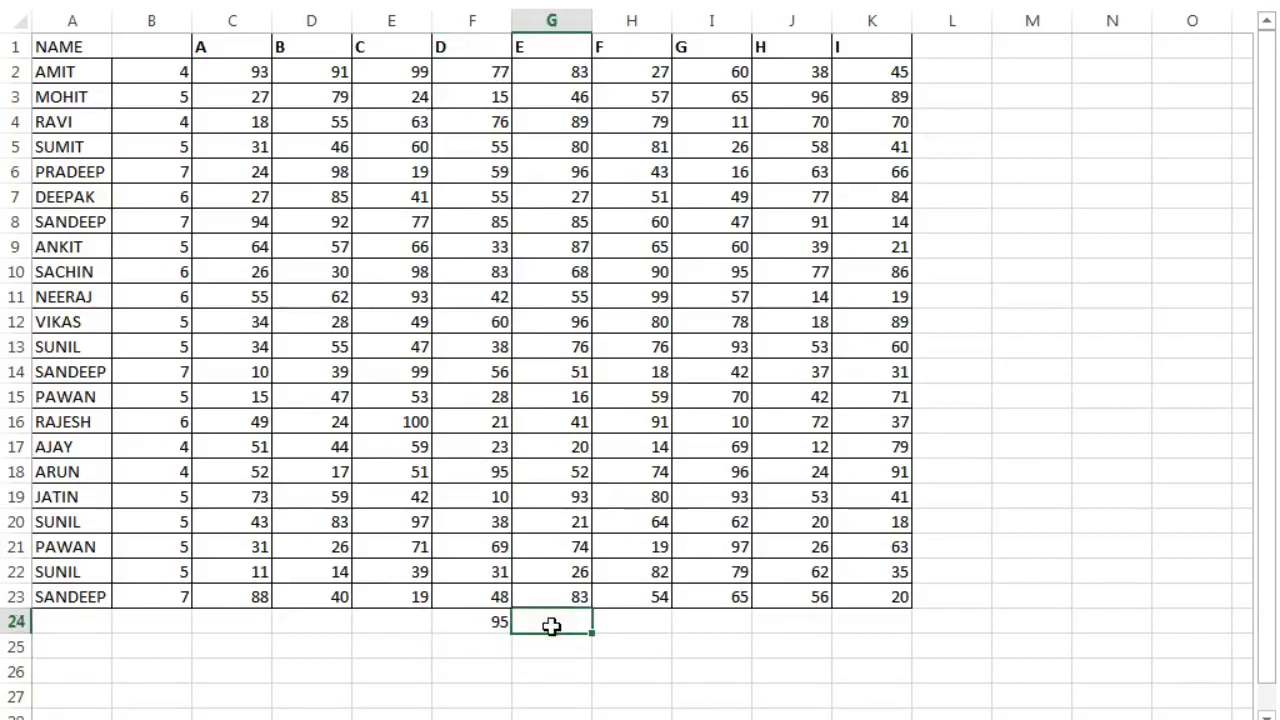
{"action": "type", "text": "=mi"}
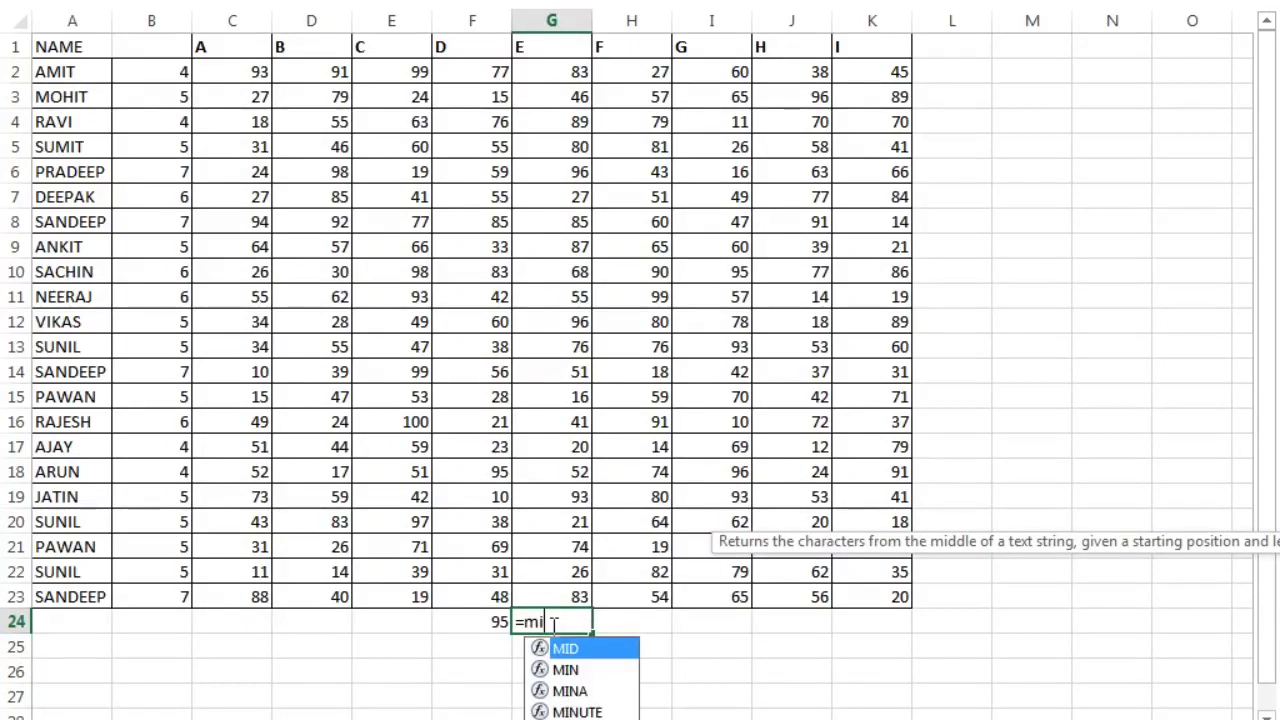
{"action": "type", "text": "n"}
{"action": "key", "text": "Tab"}
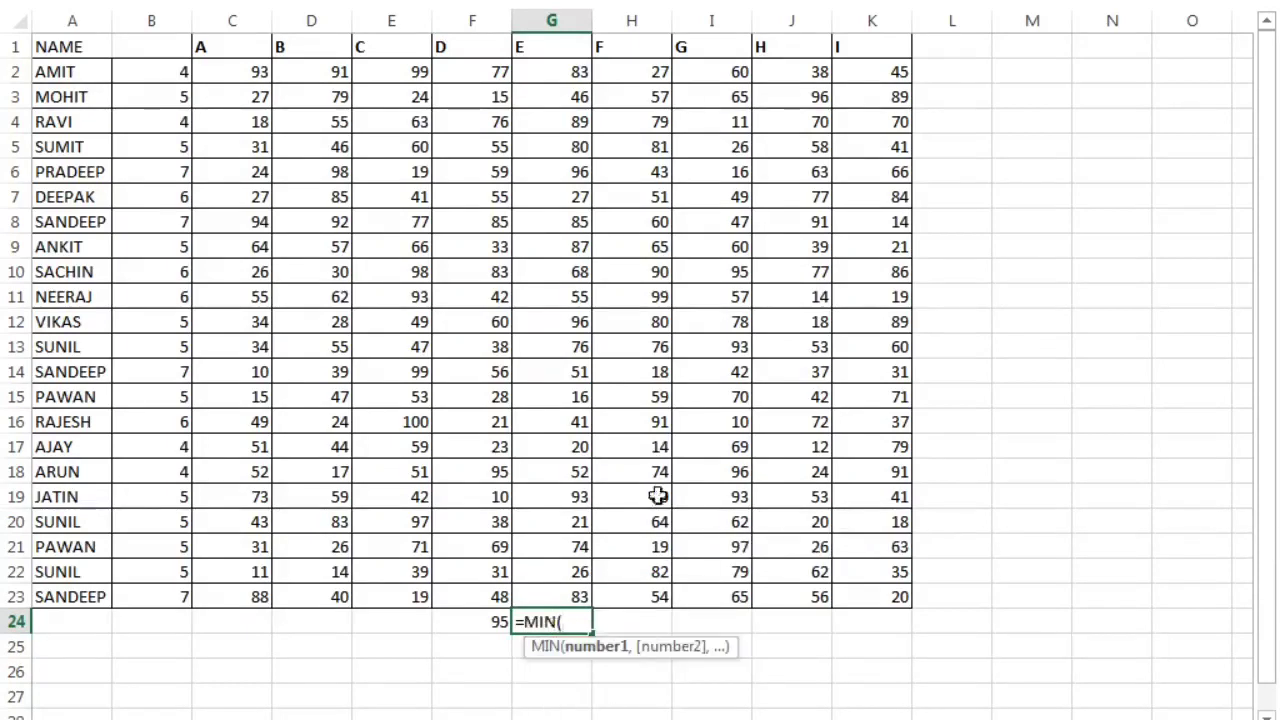
{"action": "left_click", "coordinate": [563, 68]}
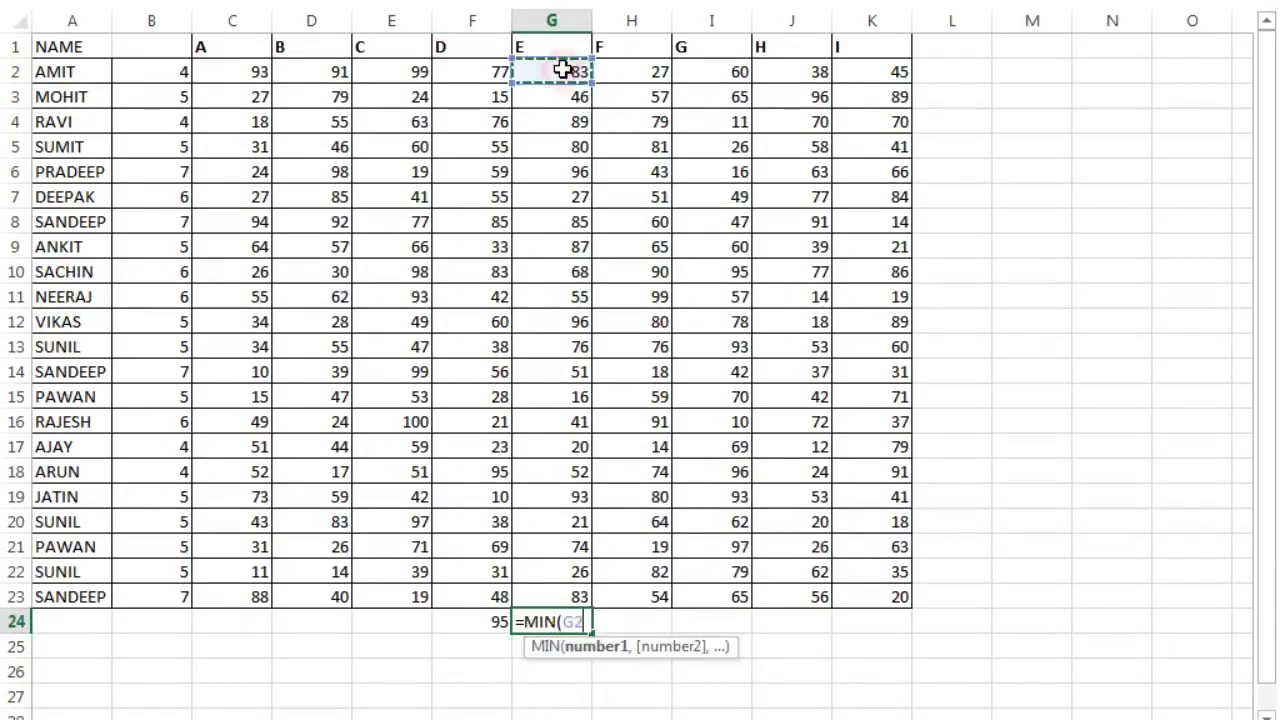
{"action": "key", "text": "shift+Down"}
{"action": "key", "text": "shift+Down"}
{"action": "key", "text": "shift+Down"}
{"action": "key", "text": "shift+Down"}
{"action": "key", "text": "shift+Down"}
{"action": "key", "text": "shift+Down"}
{"action": "key", "text": "shift+Down"}
{"action": "key", "text": "shift+Down"}
{"action": "key", "text": "shift+Down"}
{"action": "key", "text": "shift+Down"}
{"action": "key", "text": "shift+Down"}
{"action": "key", "text": "shift+Down"}
{"action": "key", "text": "shift+Down"}
{"action": "key", "text": "shift+Down"}
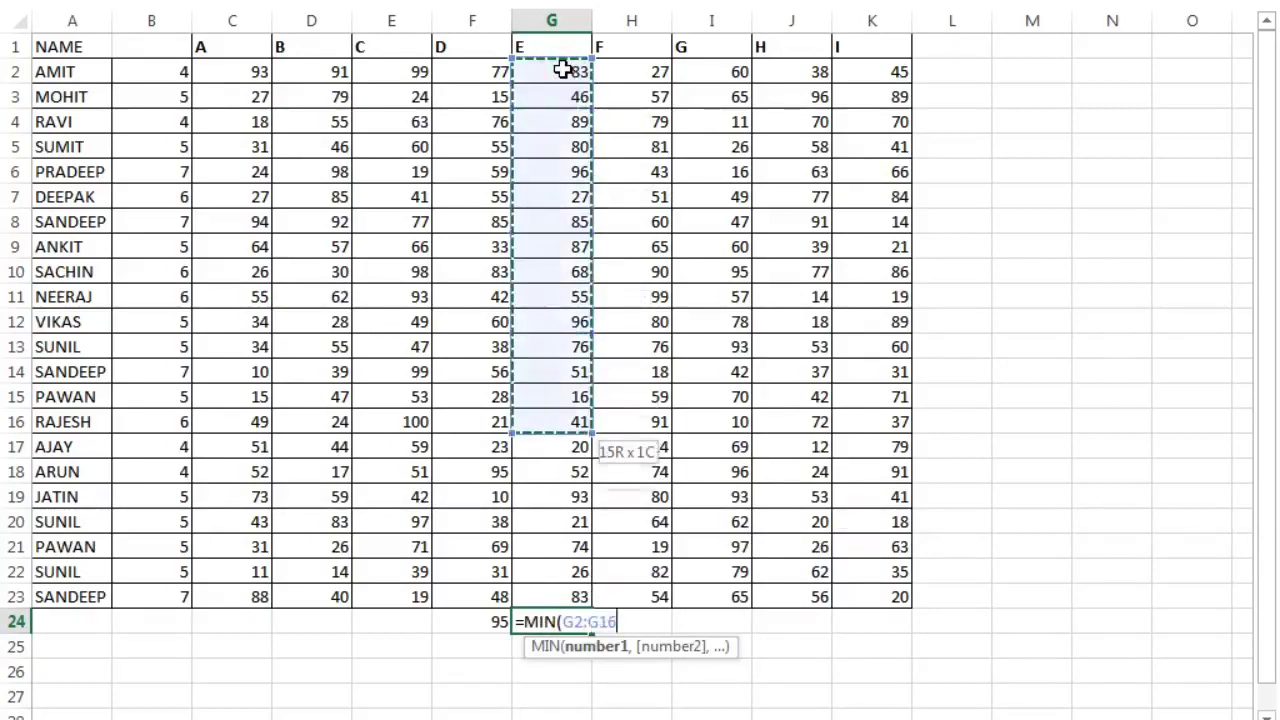
{"action": "key", "text": "shift+Down"}
{"action": "key", "text": "shift+Down"}
{"action": "key", "text": "shift+Down"}
{"action": "key", "text": "shift+Down"}
{"action": "key", "text": "shift+Down"}
{"action": "key", "text": "shift+Down"}
{"action": "key", "text": "shift+Down"}
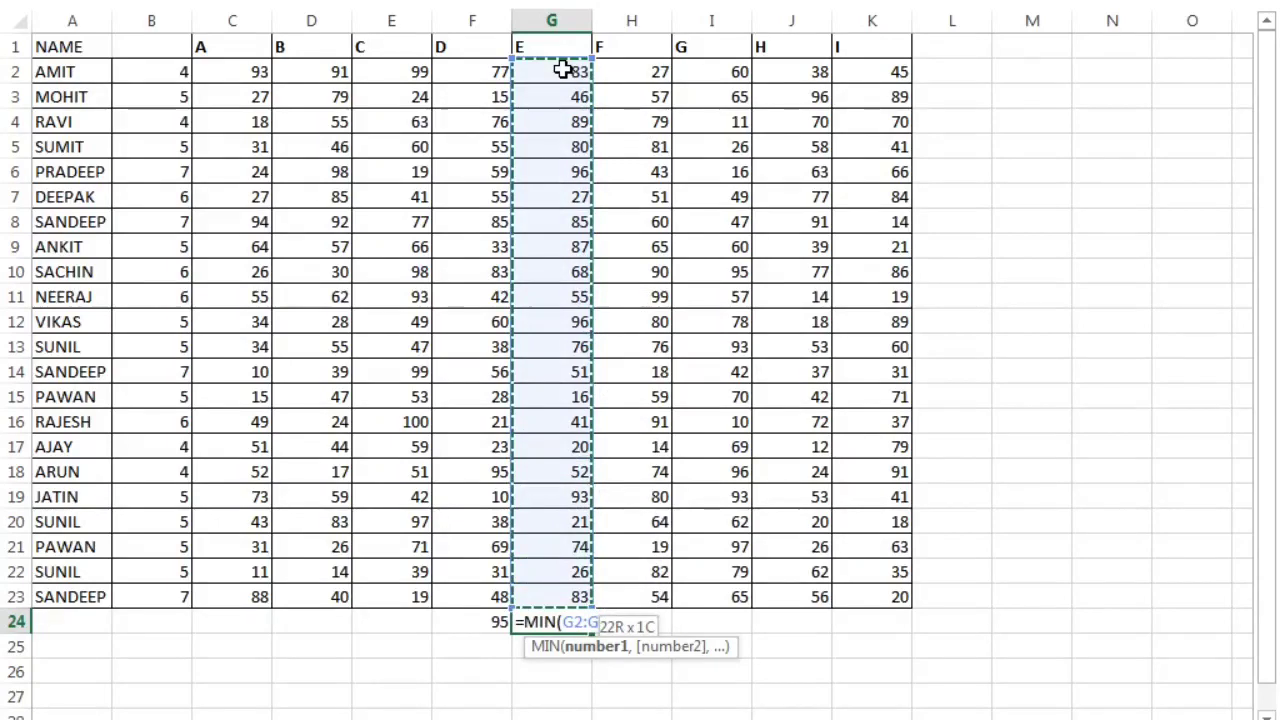
{"action": "type", "text": ")"}
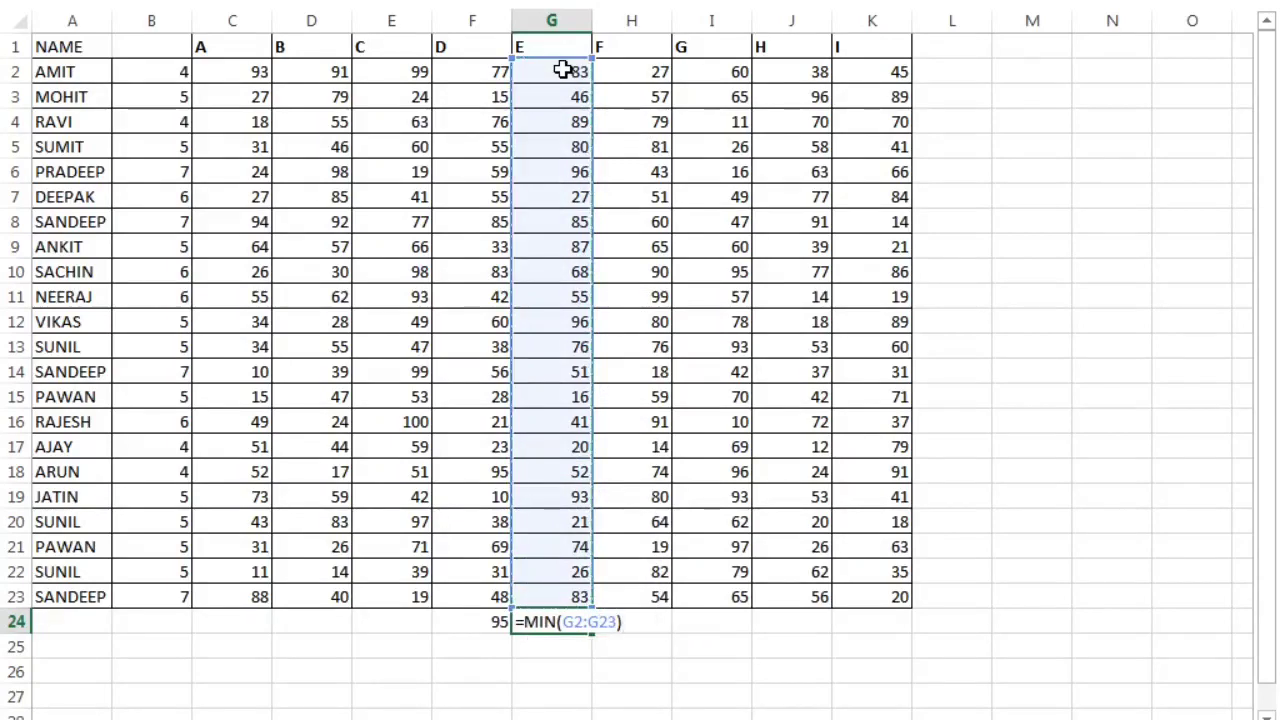
{"action": "key", "text": "Return"}
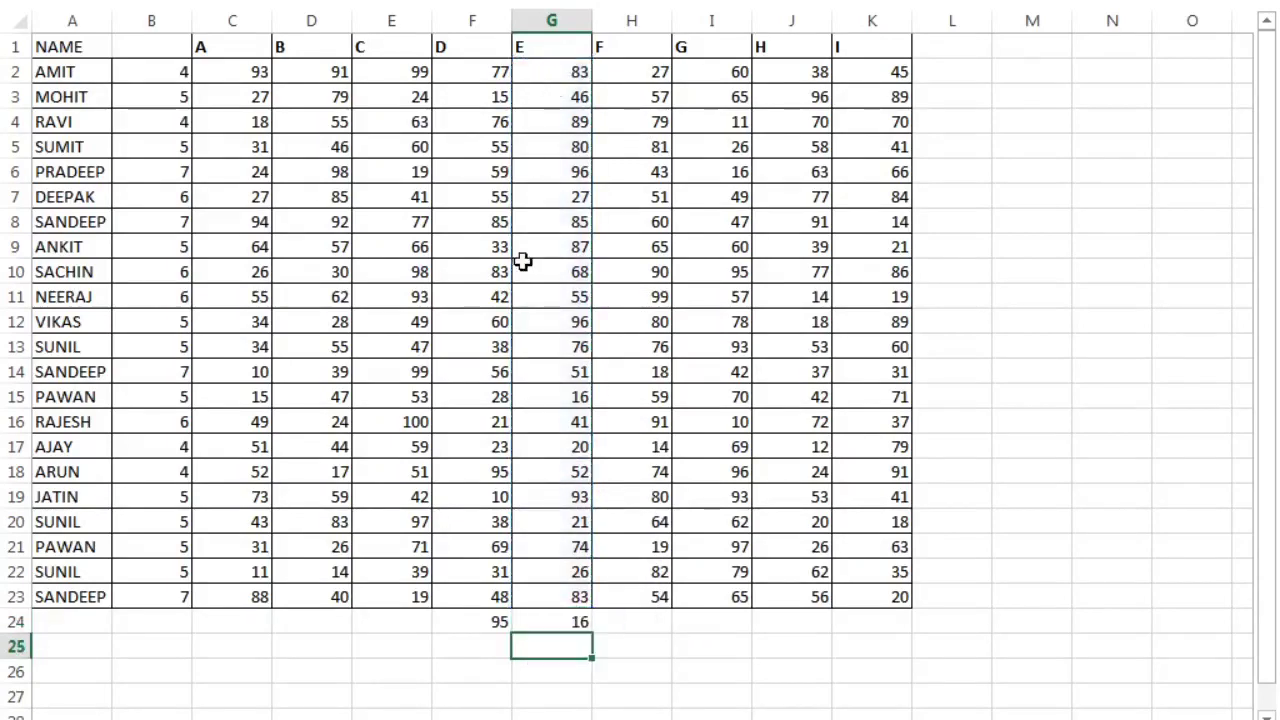
{"action": "left_click", "coordinate": [492, 619]}
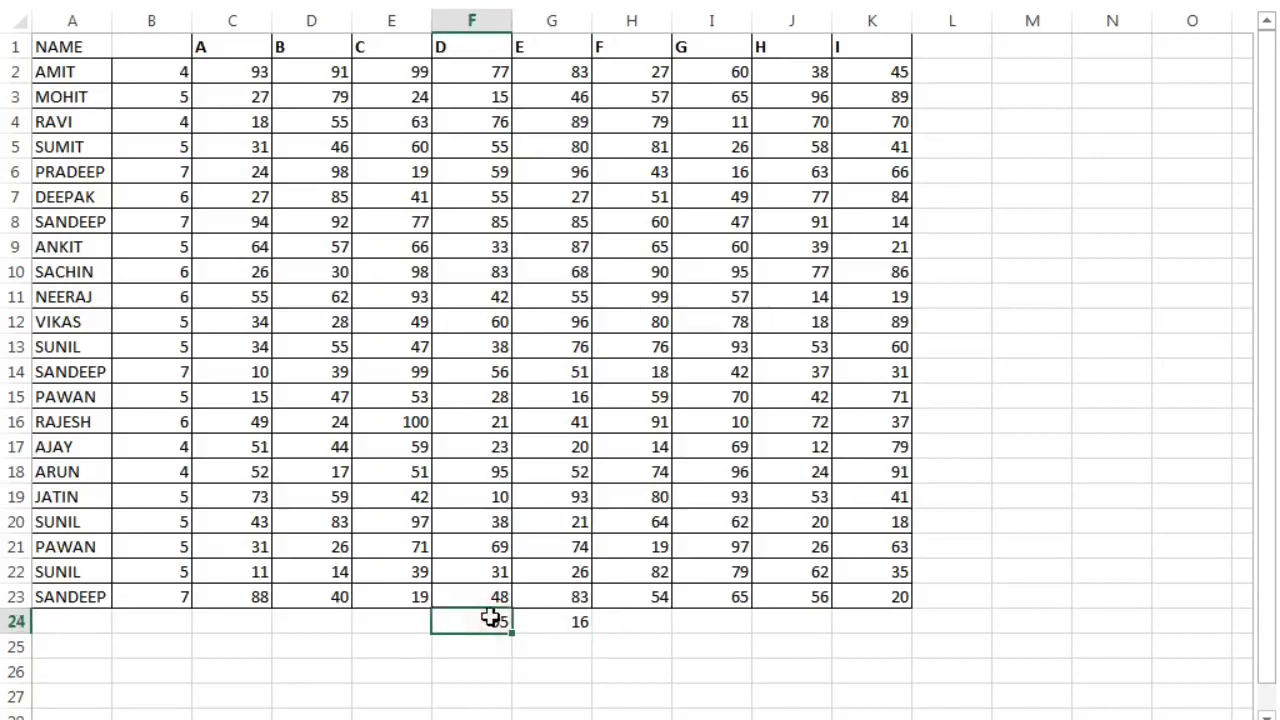
{"action": "left_click", "coordinate": [567, 620]}
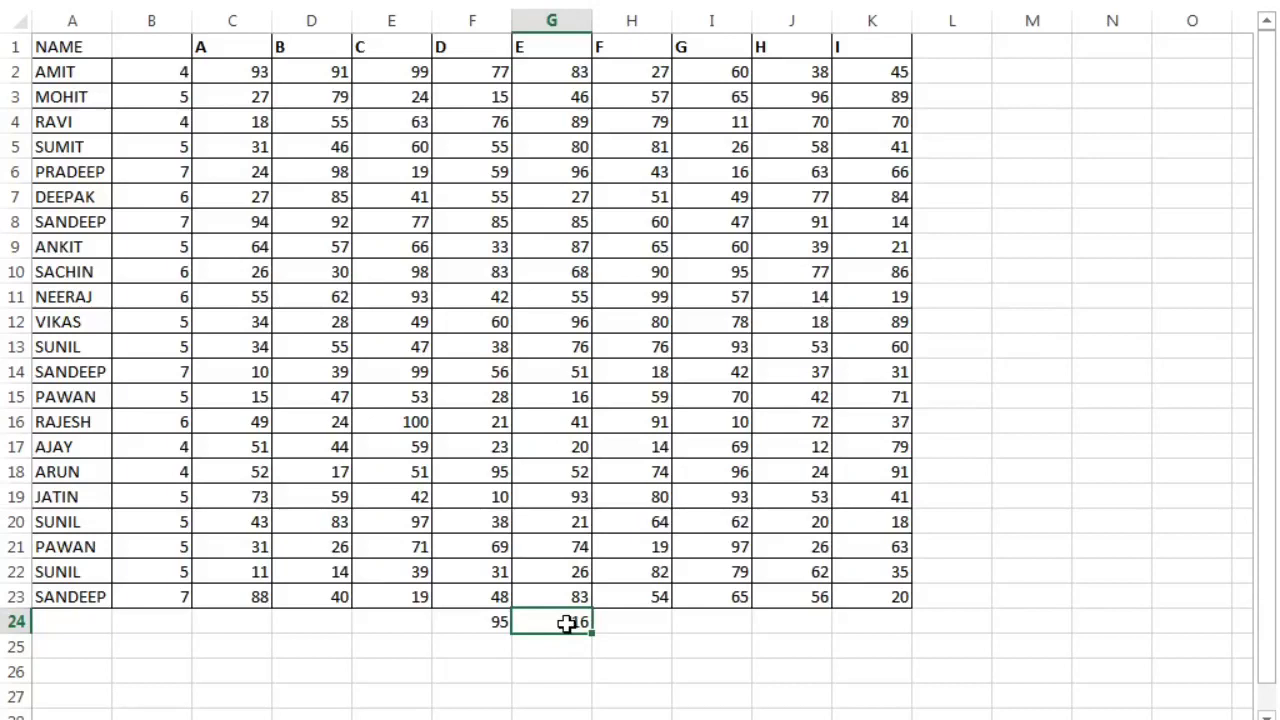
{"action": "left_click", "coordinate": [630, 620]}
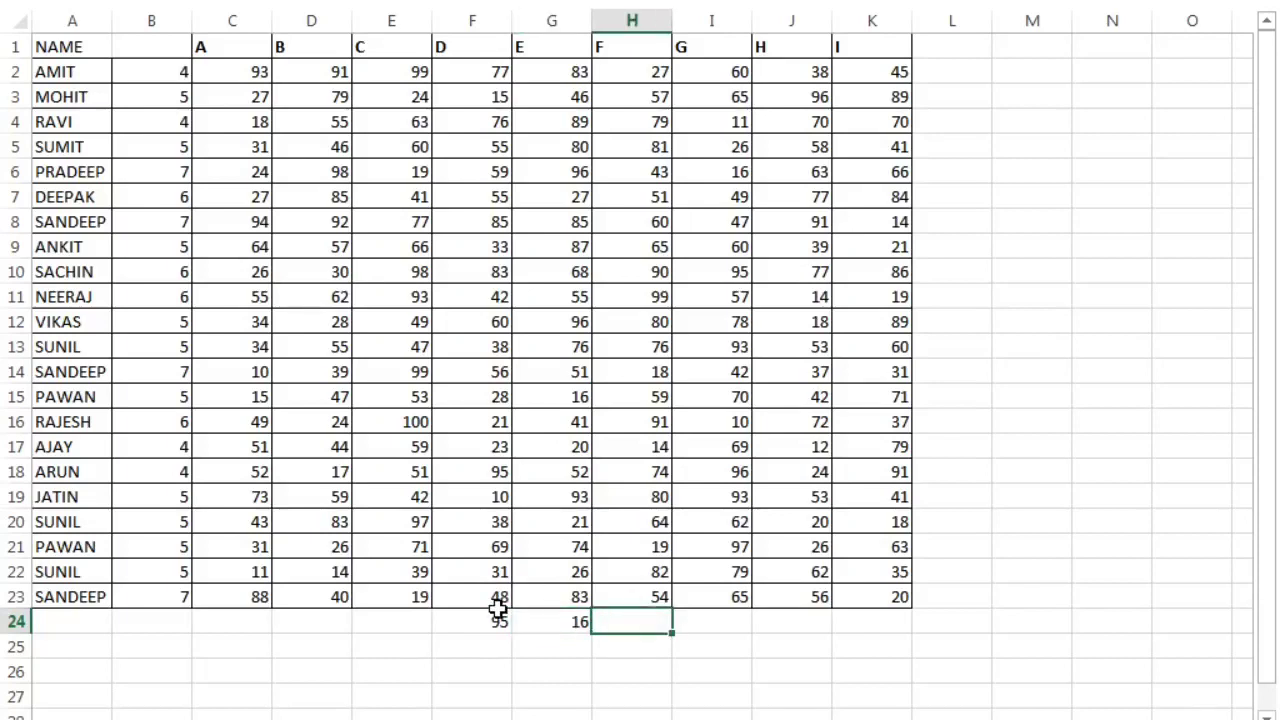
Step: Insert a blank column between the NAME column and the column of name lengths
{"action": "right_click", "coordinate": [168, 22]}
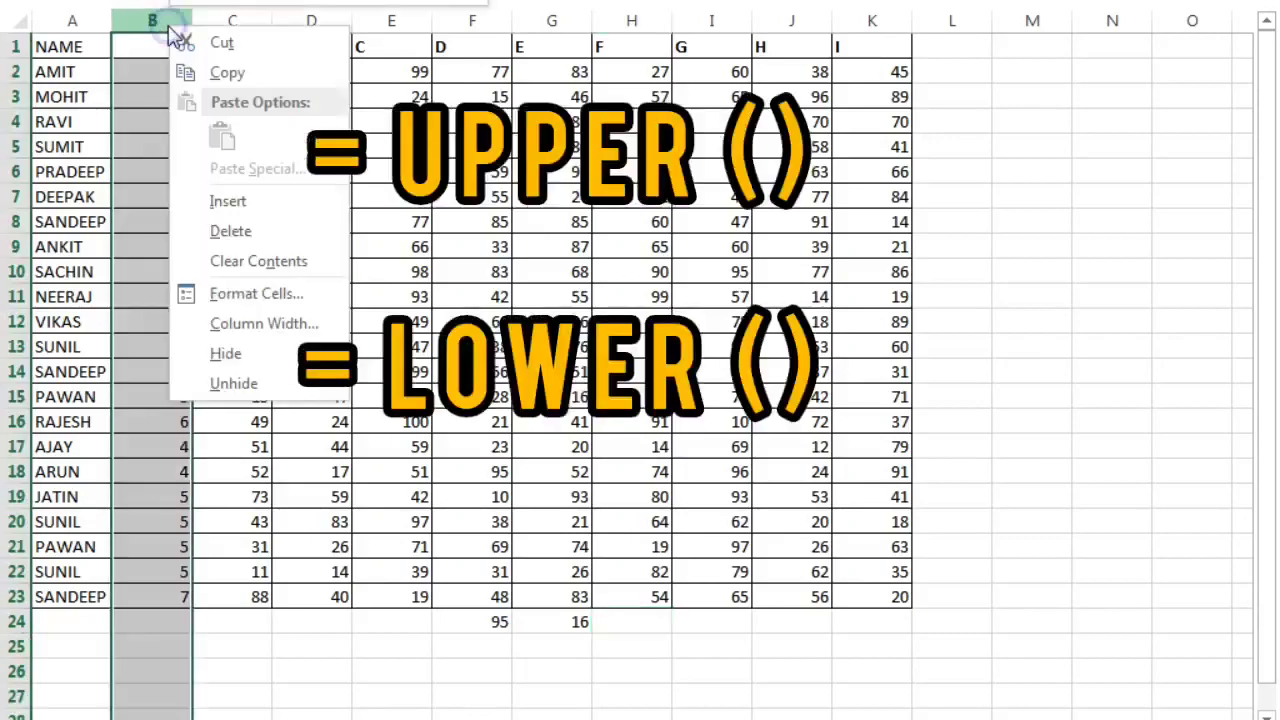
{"action": "left_click", "coordinate": [237, 203]}
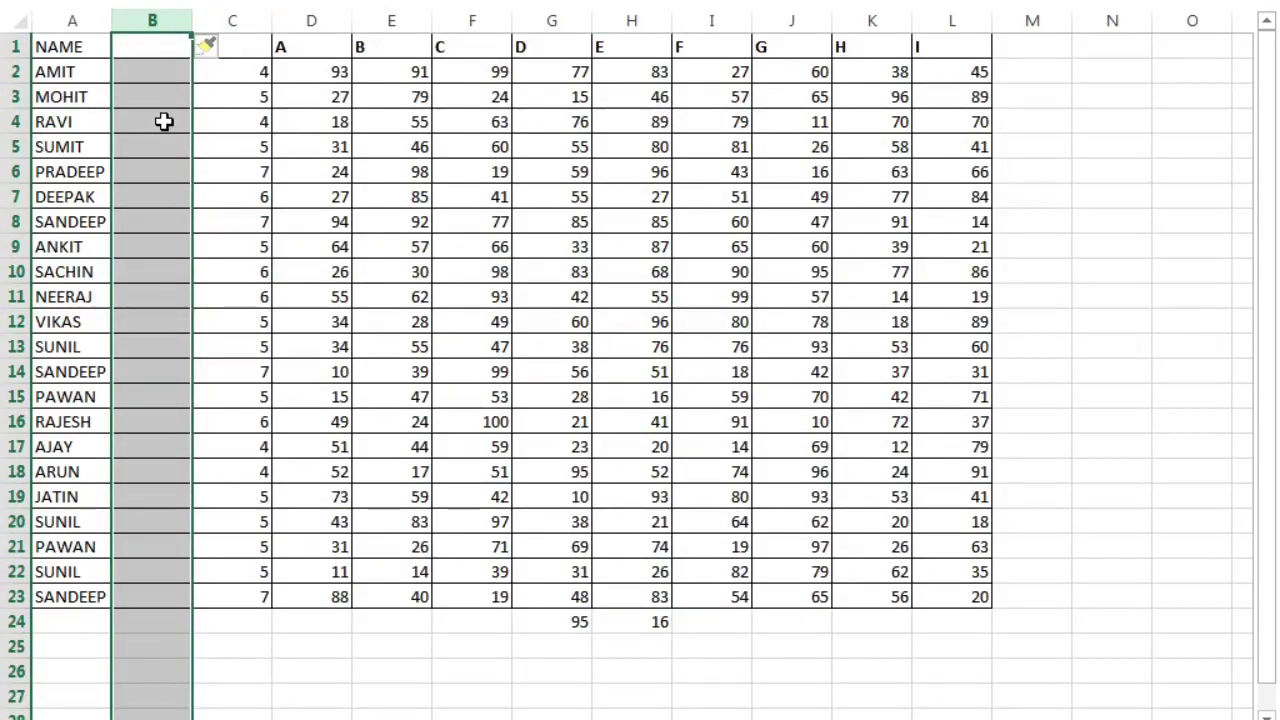
Step: Enter the formula =LOWER(A2) in cell B2 to convert the first name to lowercase
{"action": "left_click", "coordinate": [140, 74]}
{"action": "left_click", "coordinate": [76, 73]}
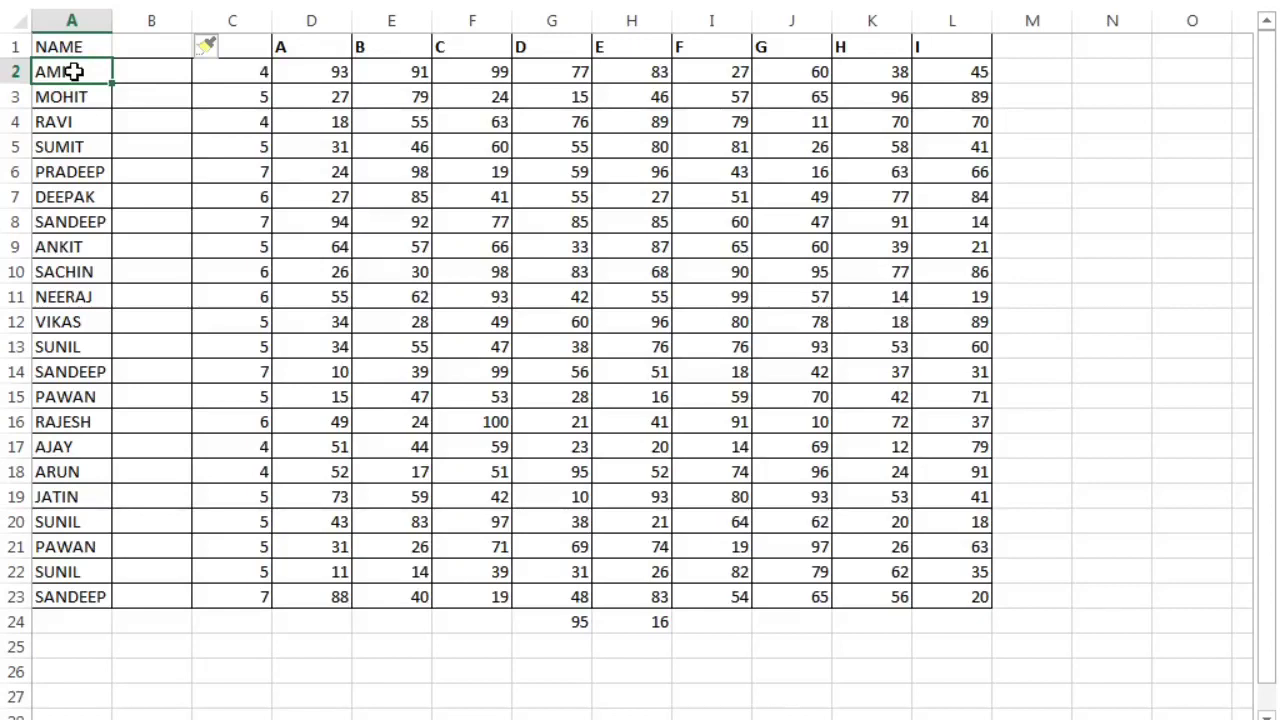
{"action": "key", "text": "Right"}
{"action": "type", "text": "=;o"}
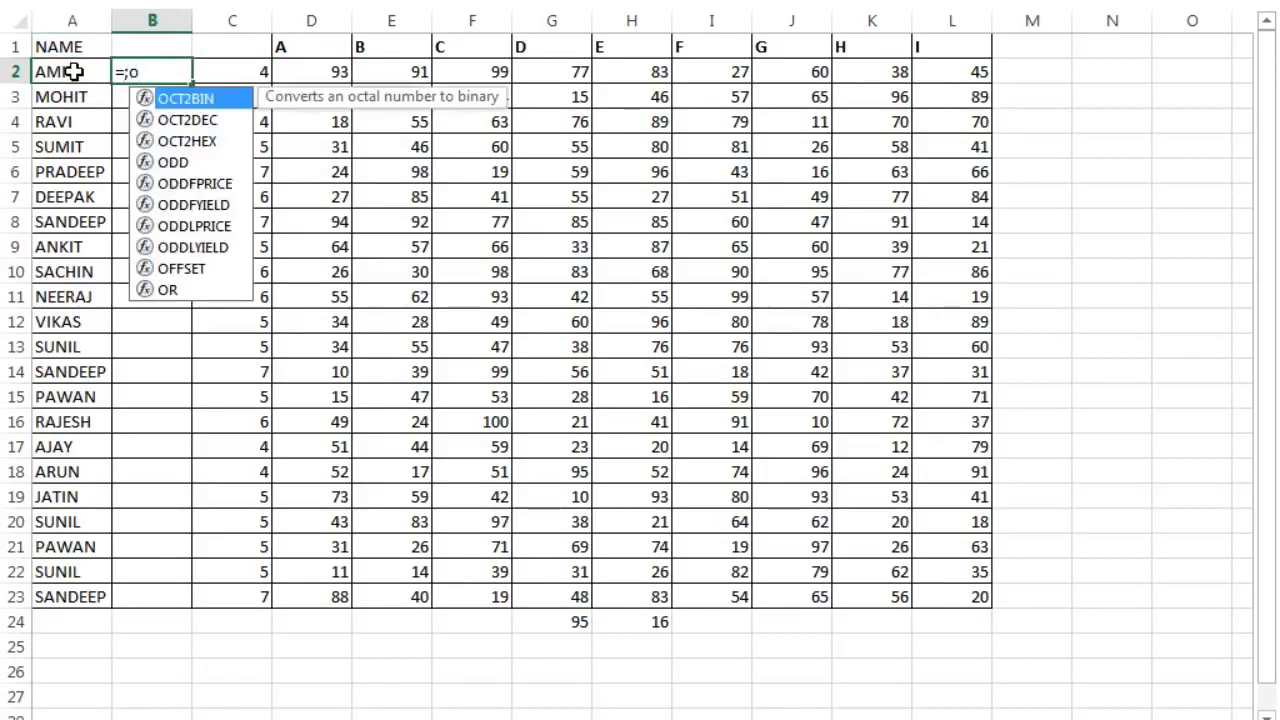
{"action": "key", "text": "BackSpace"}
{"action": "key", "text": "BackSpace"}
{"action": "type", "text": "lowe"}
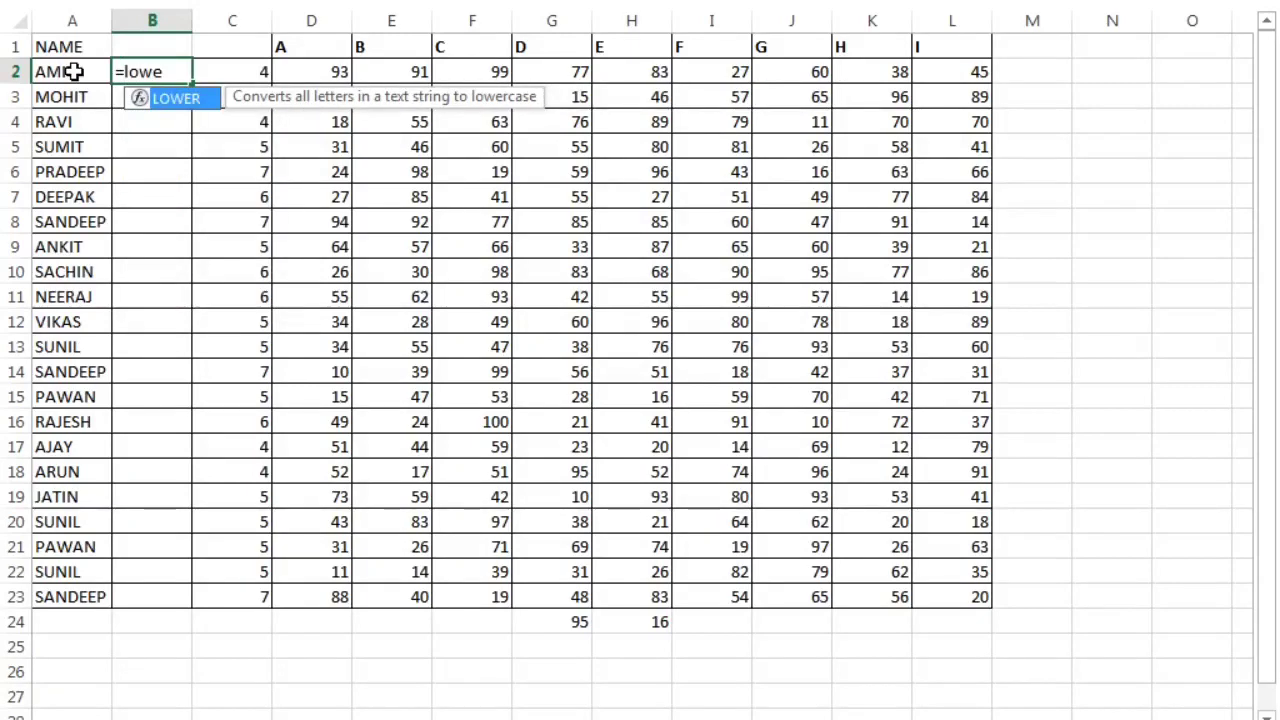
{"action": "key", "text": "Tab"}
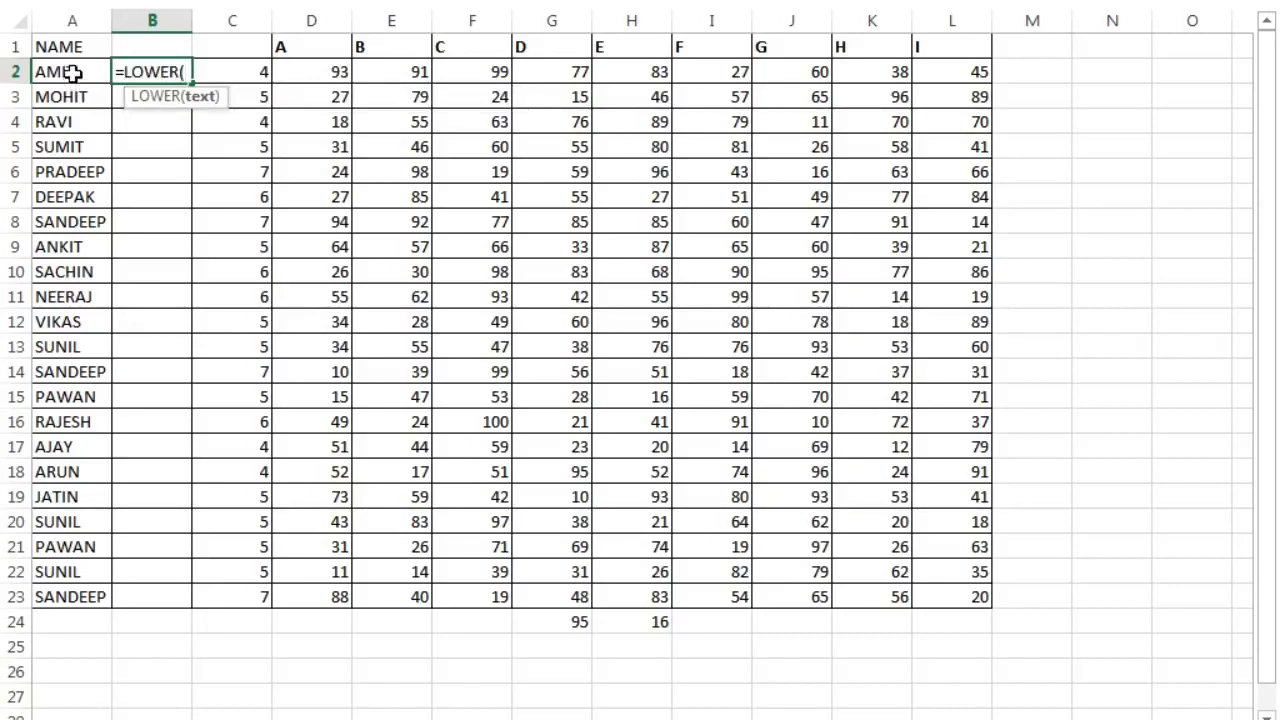
{"action": "left_click", "coordinate": [73, 72]}
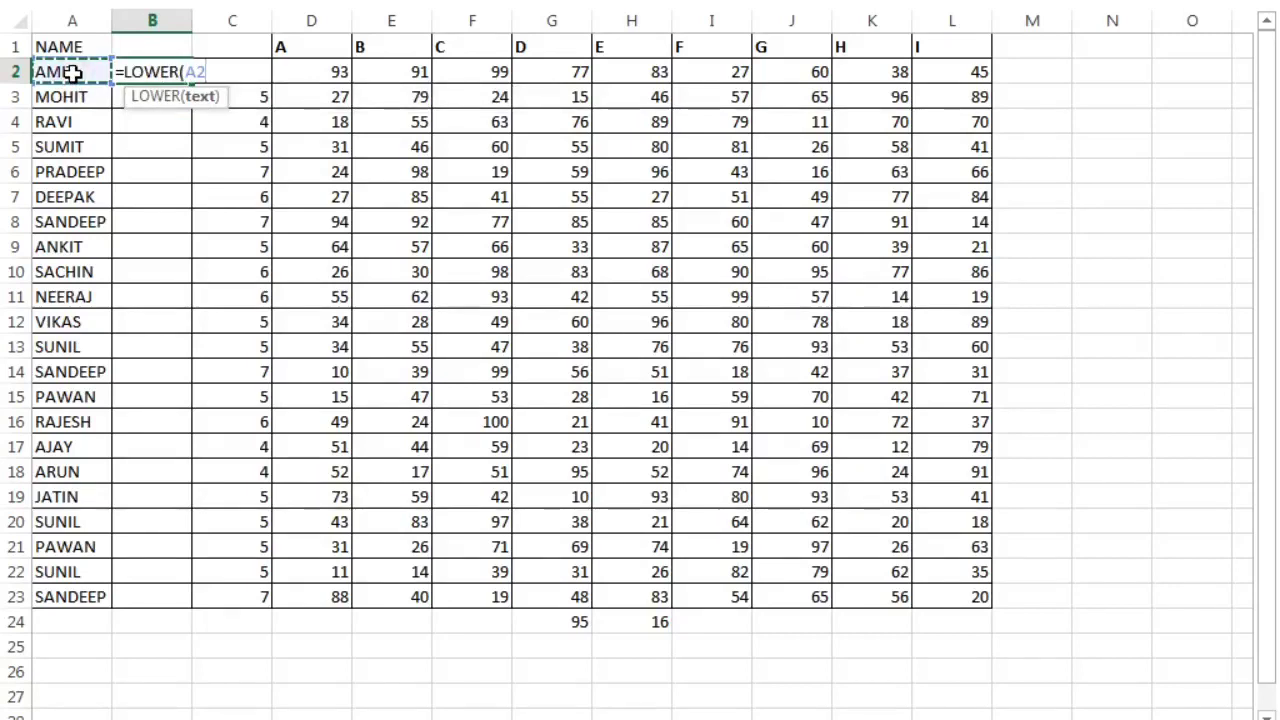
{"action": "type", "text": ")"}
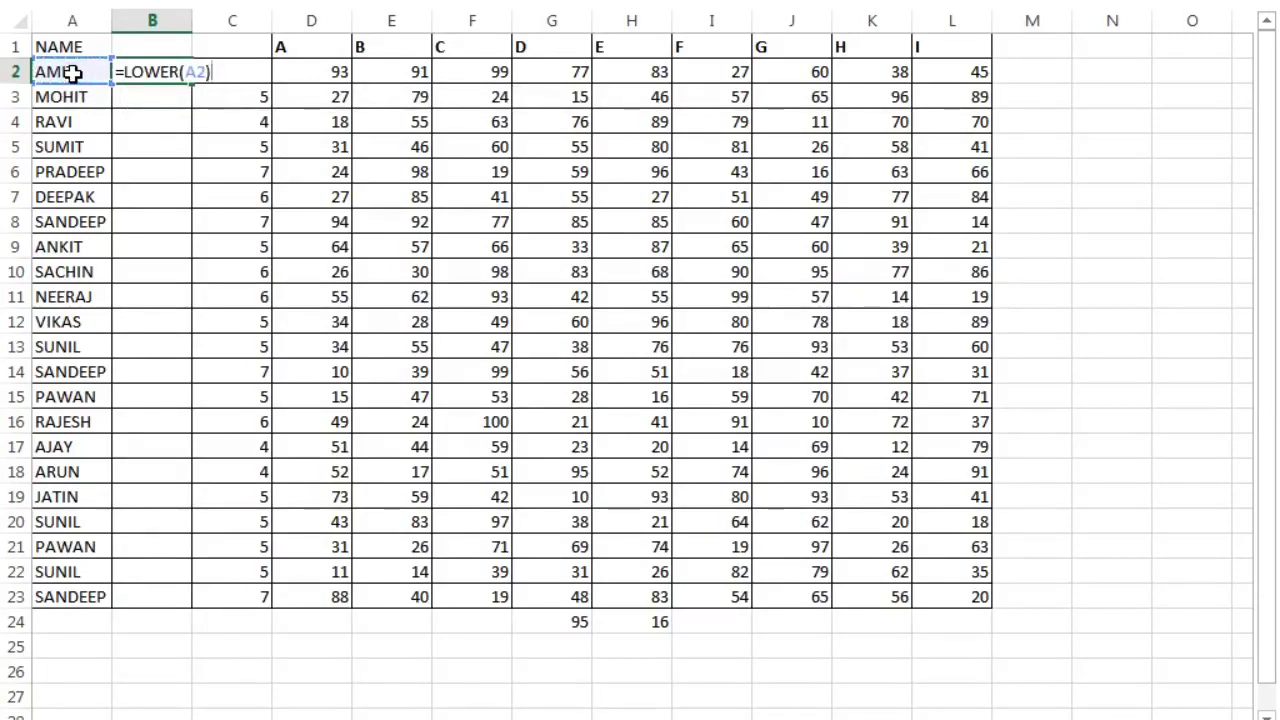
{"action": "key", "text": "Return"}
{"action": "key", "text": "Up"}
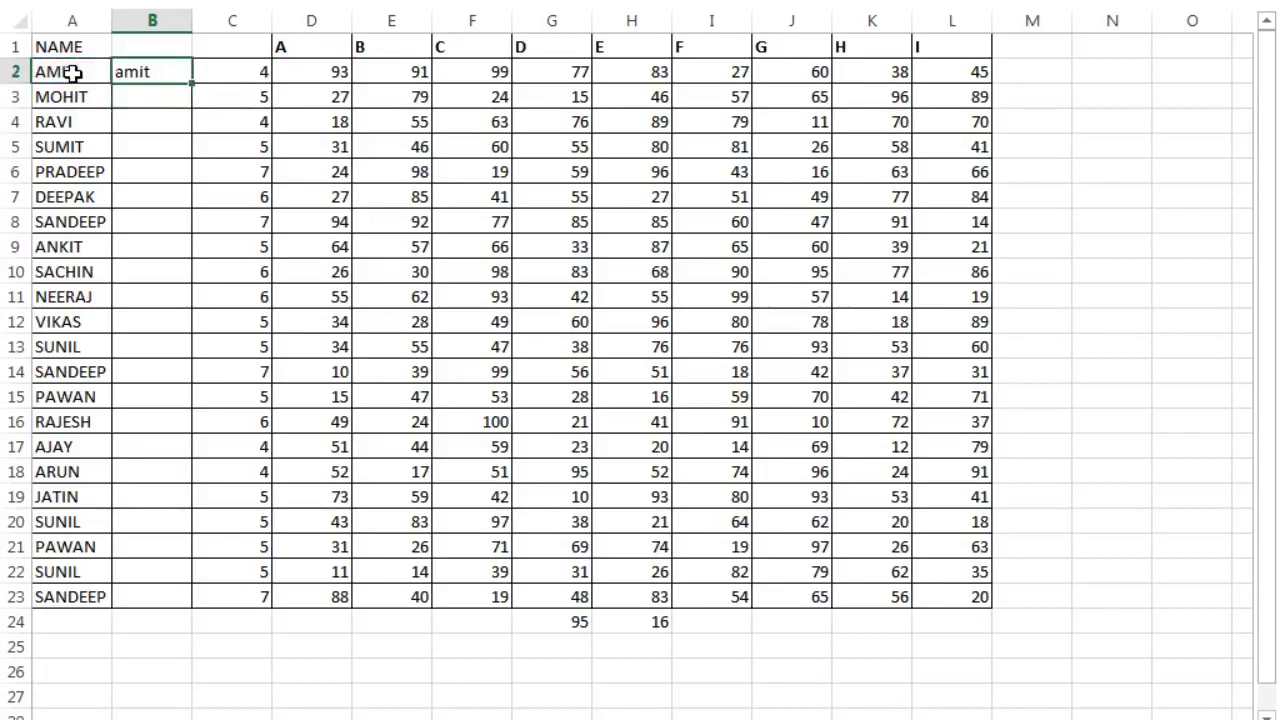
Step: Copy the LOWER formula from cell B2 down column B through cell B23
{"action": "key", "text": "ctrl+c"}
{"action": "key", "text": "shift+Down"}
{"action": "key", "text": "shift+Down"}
{"action": "key", "text": "shift+Down"}
{"action": "key", "text": "shift+Down"}
{"action": "key", "text": "shift+Down"}
{"action": "key", "text": "shift+Down"}
{"action": "key", "text": "shift+Down"}
{"action": "key", "text": "shift+Down"}
{"action": "key", "text": "shift+Down"}
{"action": "key", "text": "shift+Down"}
{"action": "key", "text": "shift+Down"}
{"action": "key", "text": "shift+Down"}
{"action": "key", "text": "shift+Down"}
{"action": "key", "text": "shift+Down"}
{"action": "key", "text": "shift+Down"}
{"action": "key", "text": "shift+Down"}
{"action": "key", "text": "shift+Down"}
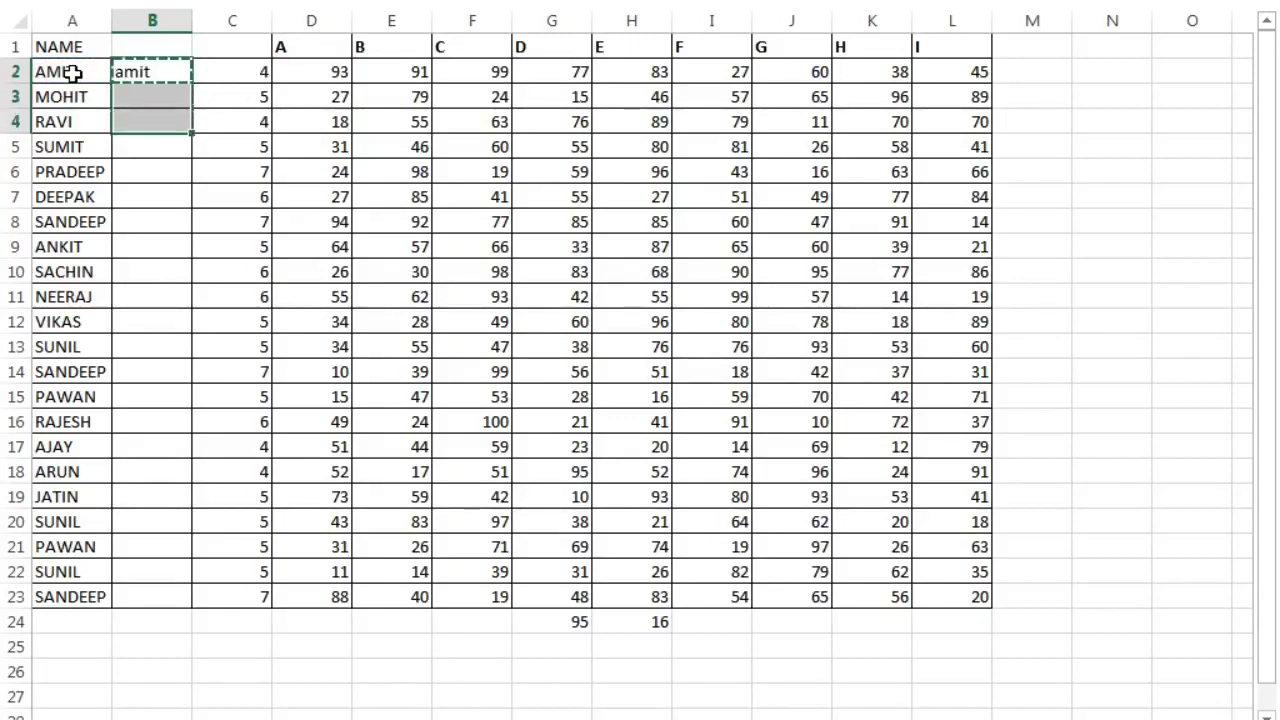
{"action": "key", "text": "shift+Down"}
{"action": "key", "text": "shift+Down"}
{"action": "key", "text": "shift+Down"}
{"action": "key", "text": "shift+Down"}
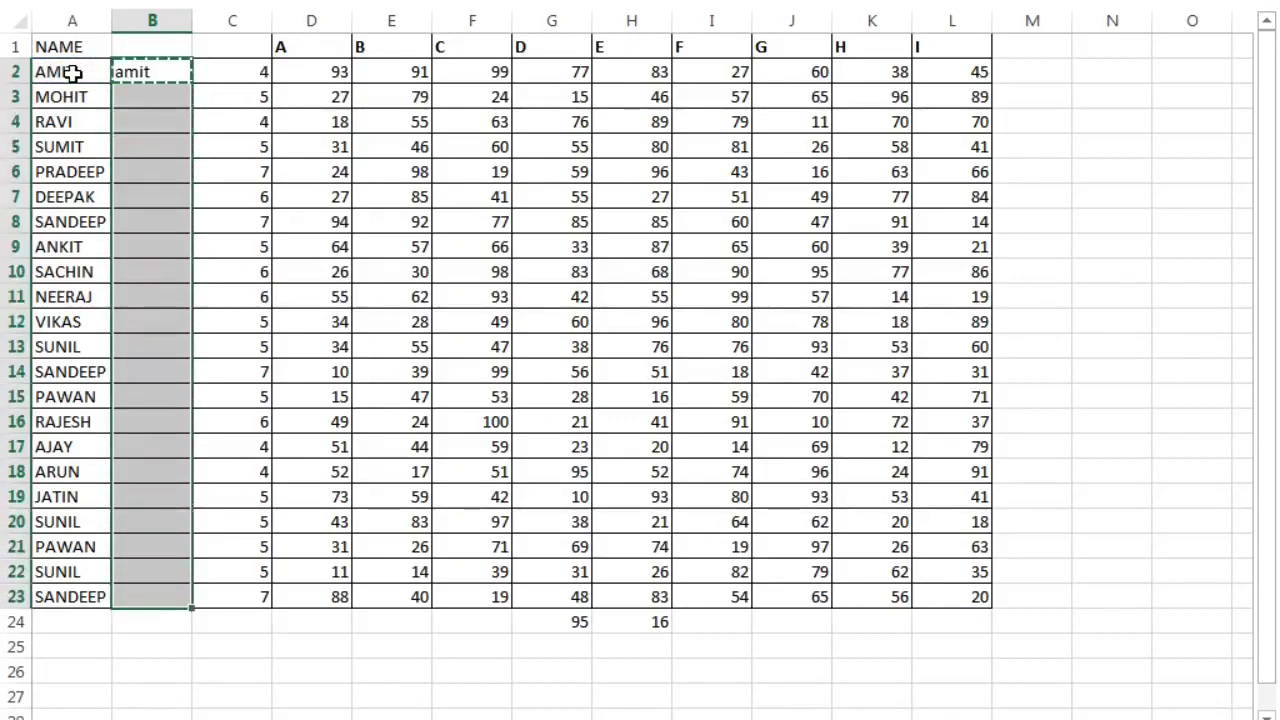
{"action": "key", "text": "ctrl+v"}
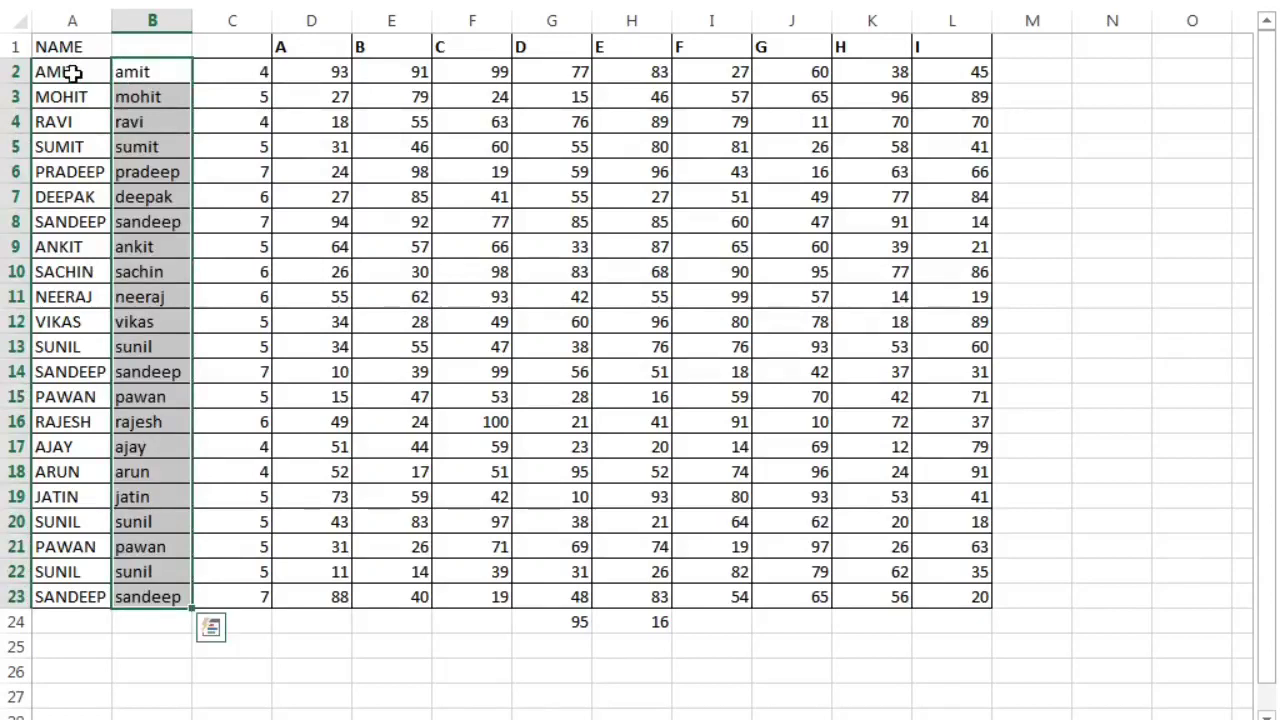
Step: Insert a blank column at column C, directly after the lowercase names
{"action": "left_click", "coordinate": [260, 18]}
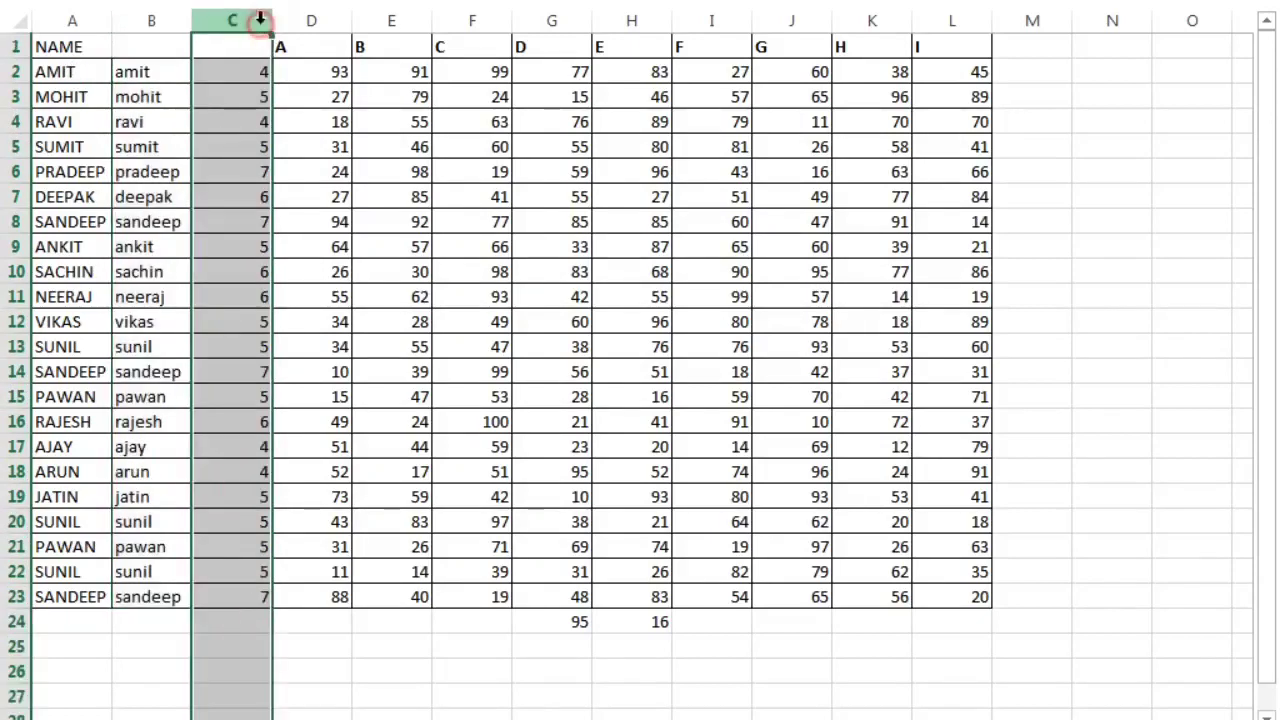
{"action": "right_click", "coordinate": [260, 18]}
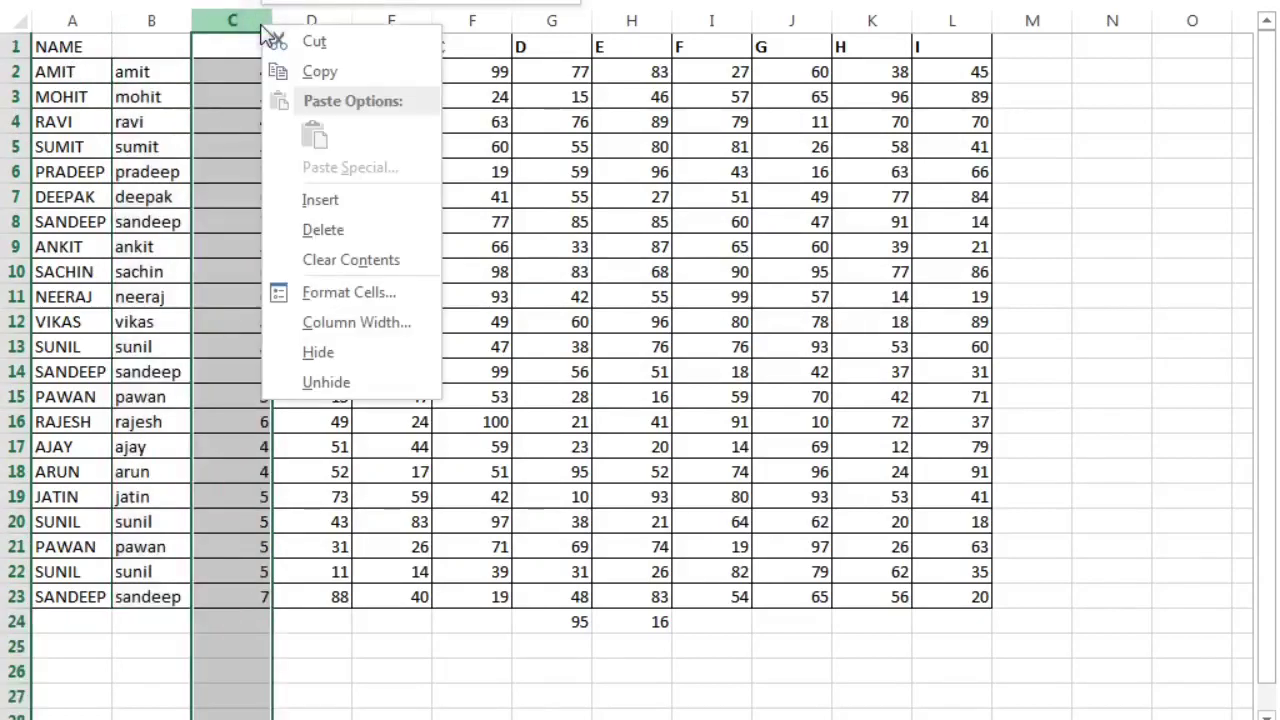
{"action": "left_click", "coordinate": [310, 202]}
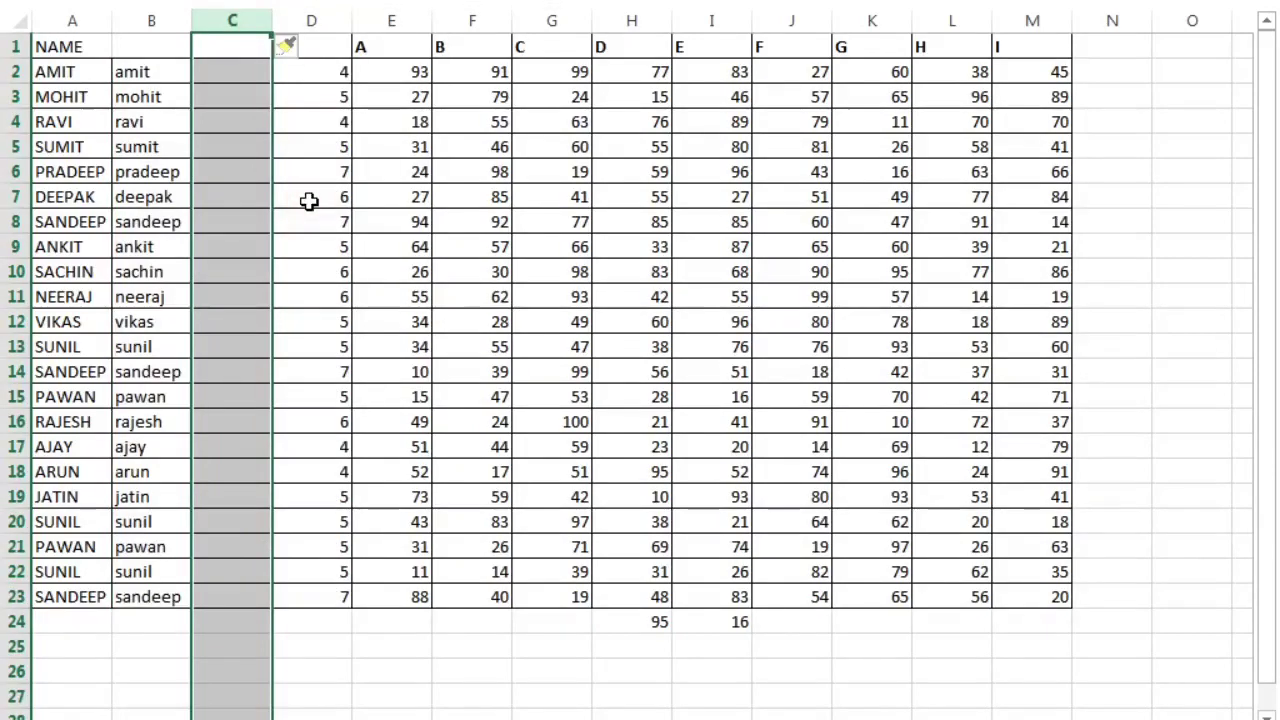
Step: Enter the formula =UPPER(B2) in cell C2 to convert the lowercase name to uppercase
{"action": "left_click", "coordinate": [232, 71]}
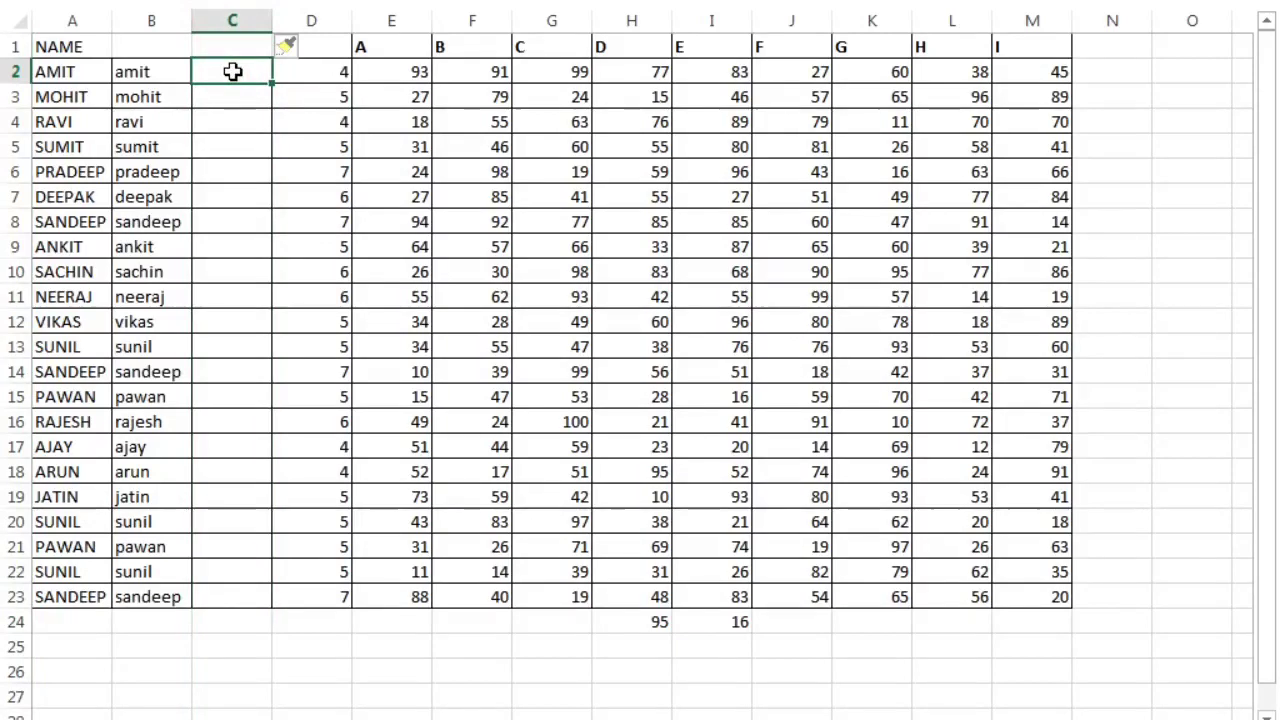
{"action": "type", "text": "=upp"}
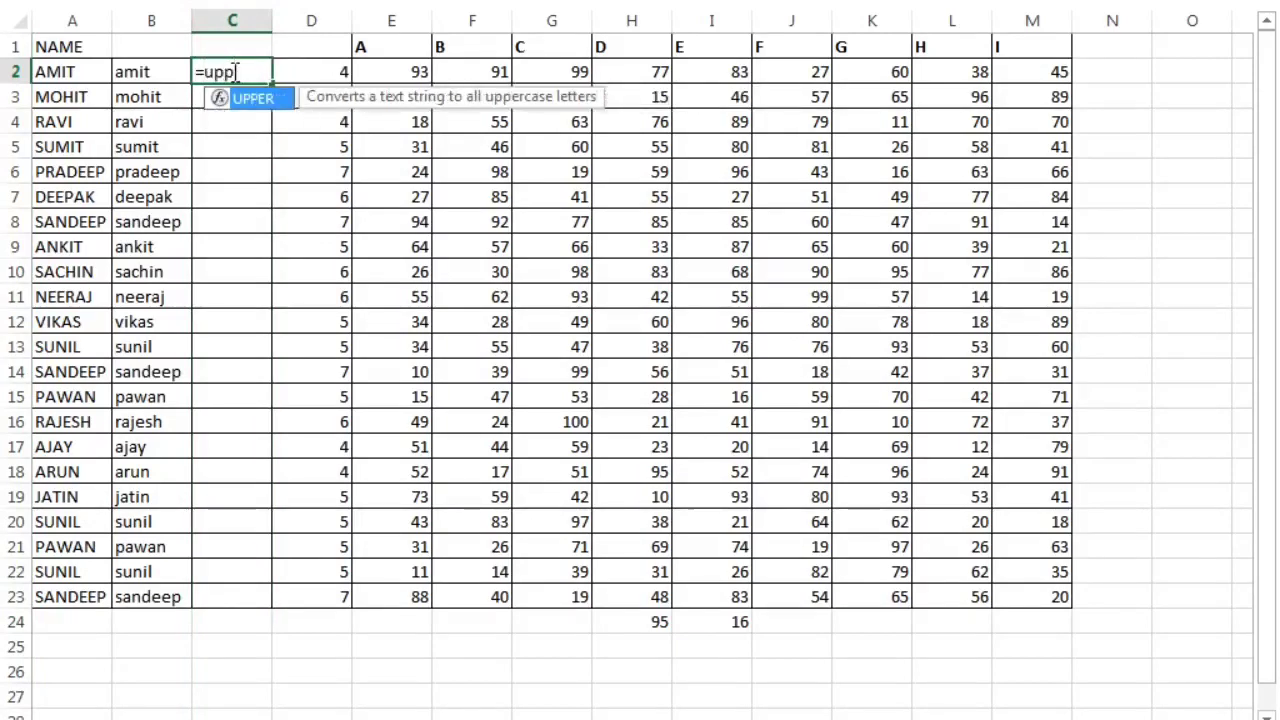
{"action": "key", "text": "Tab"}
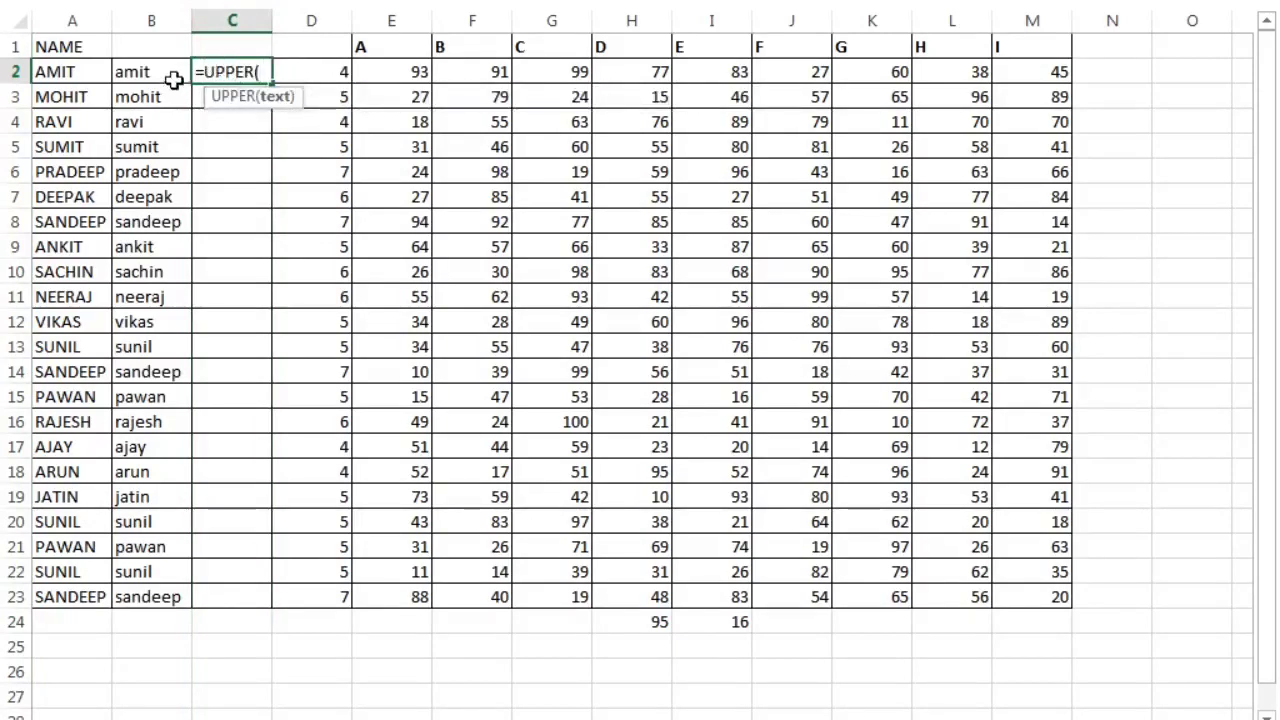
{"action": "left_click", "coordinate": [148, 72]}
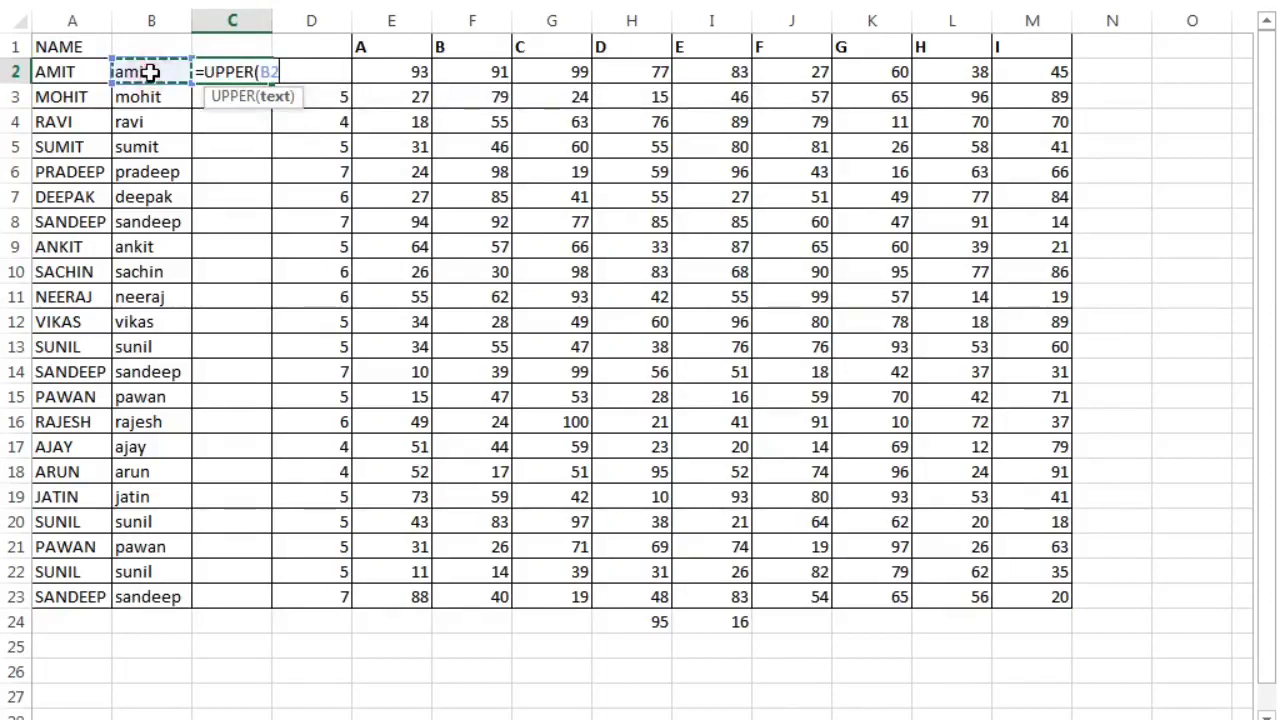
{"action": "type", "text": ")"}
{"action": "key", "text": "Return"}
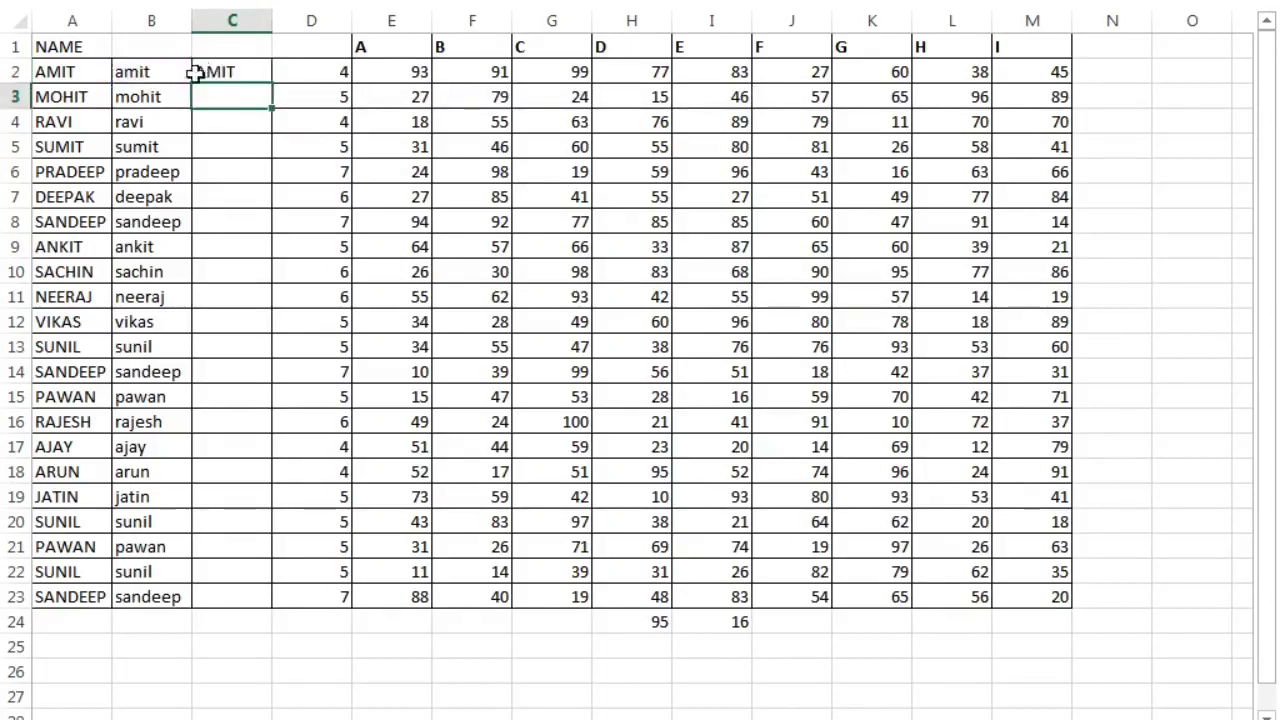
Step: Copy the UPPER formula from cell C2 down column C through cell C23
{"action": "left_click", "coordinate": [237, 65]}
{"action": "key", "text": "ctrl+c"}
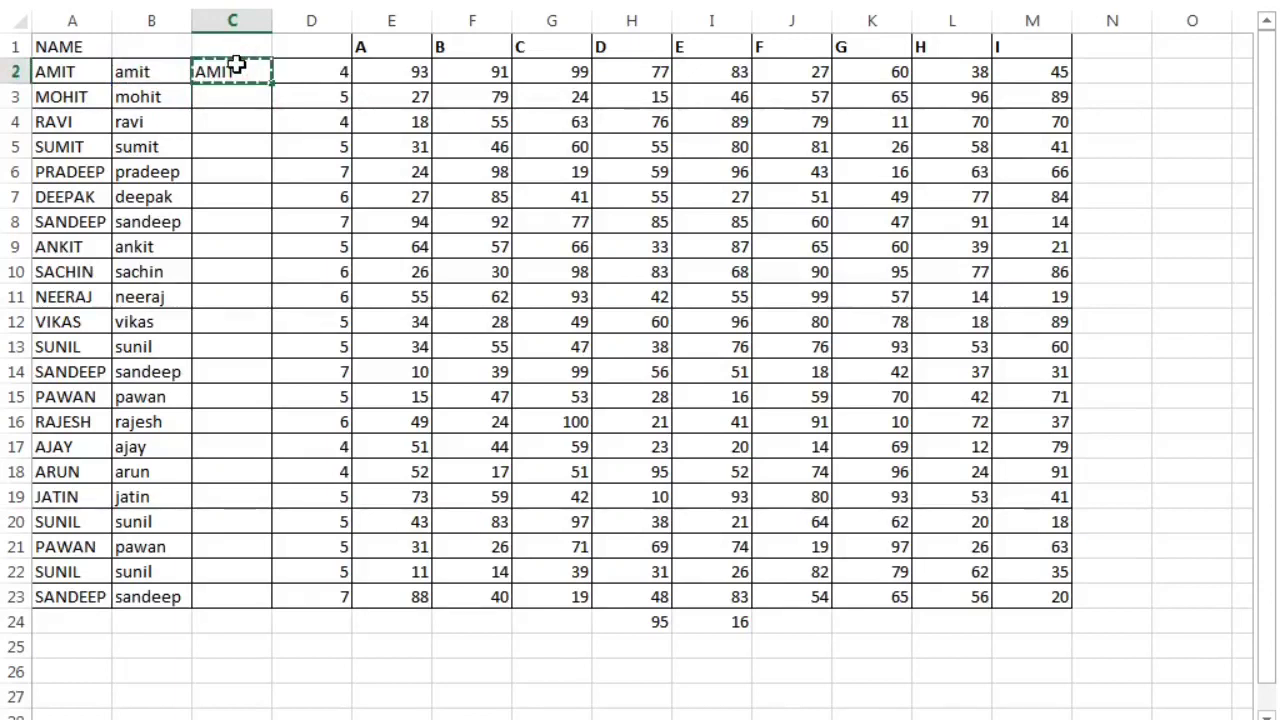
{"action": "key", "text": "shift+Down"}
{"action": "key", "text": "shift+Down"}
{"action": "key", "text": "shift+Down"}
{"action": "key", "text": "shift+Down"}
{"action": "key", "text": "shift+Down"}
{"action": "key", "text": "shift+Down"}
{"action": "key", "text": "shift+Down"}
{"action": "key", "text": "shift+Down"}
{"action": "key", "text": "shift+Down"}
{"action": "key", "text": "shift+Down"}
{"action": "key", "text": "shift+Down"}
{"action": "key", "text": "shift+Down"}
{"action": "key", "text": "shift+Down"}
{"action": "key", "text": "shift+Down"}
{"action": "key", "text": "shift+Down"}
{"action": "key", "text": "shift+Down"}
{"action": "key", "text": "shift+Down"}
{"action": "key", "text": "shift+Down"}
{"action": "key", "text": "shift+Down"}
{"action": "key", "text": "shift+Down"}
{"action": "key", "text": "shift+Down"}
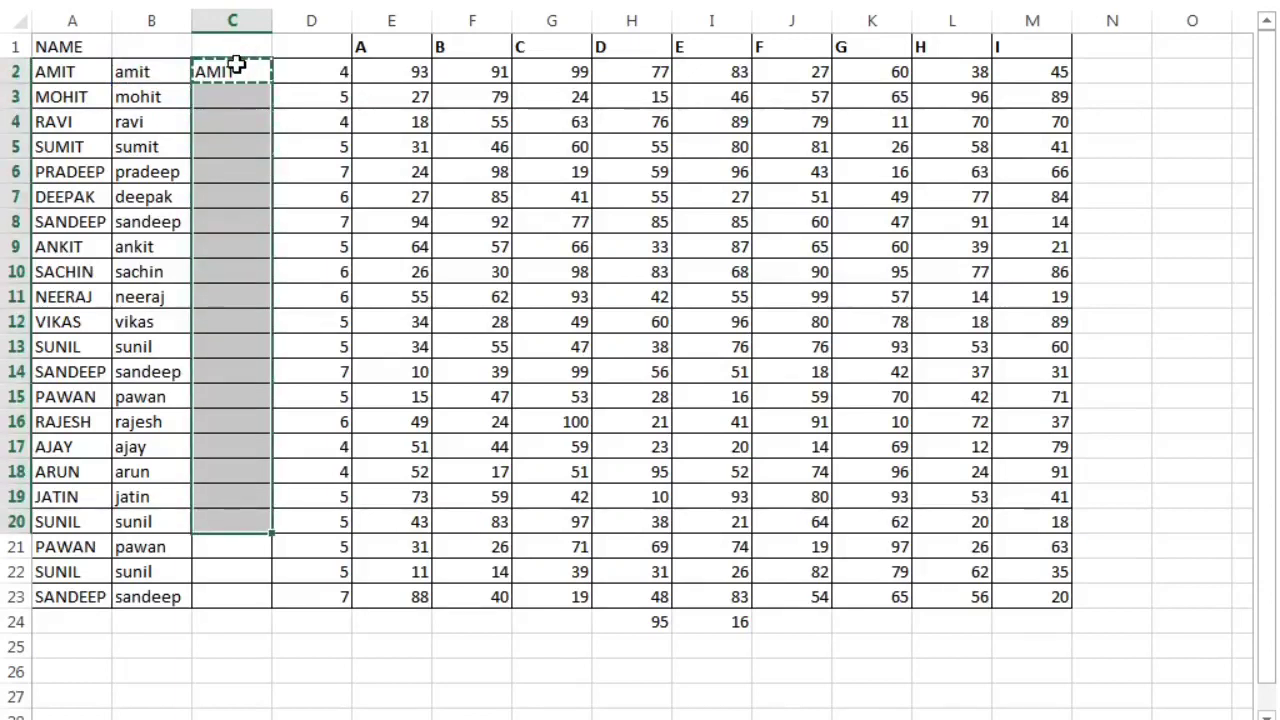
{"action": "key", "text": "ctrl+v"}
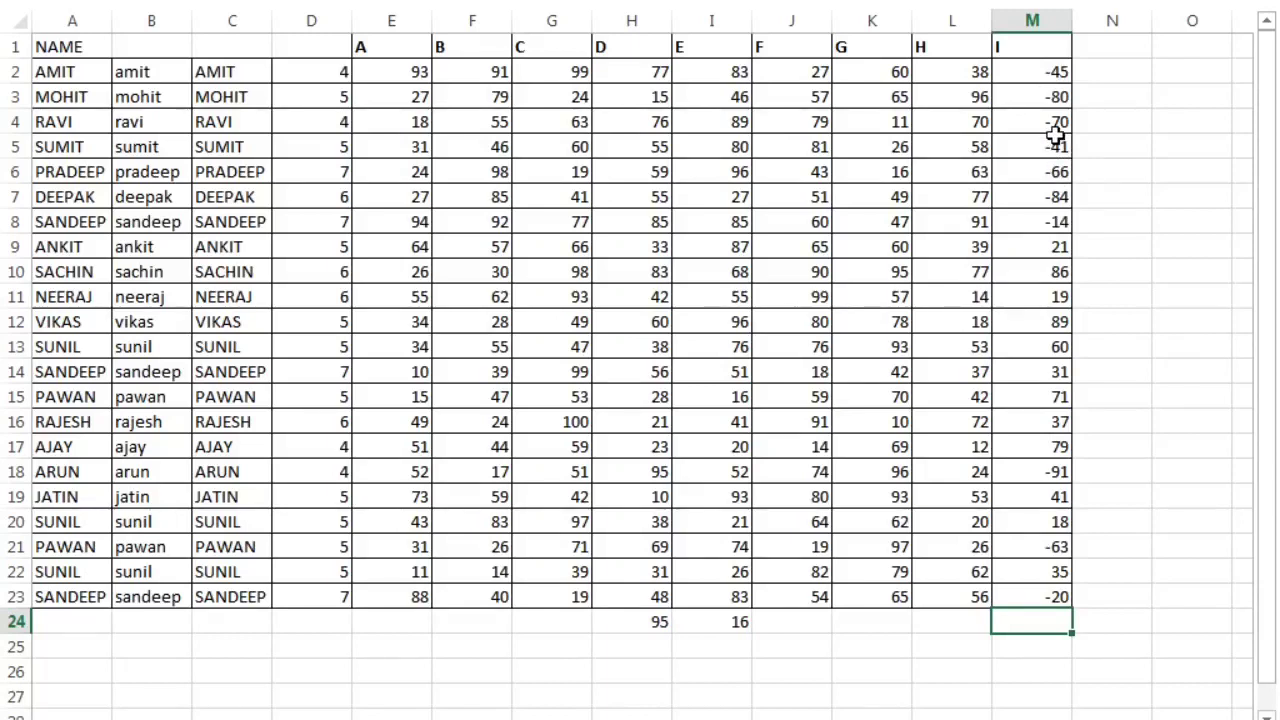
Step: Enter the formula =ABS(M2) in cell N2, beside the first score headed I
{"action": "left_click", "coordinate": [1099, 77]}
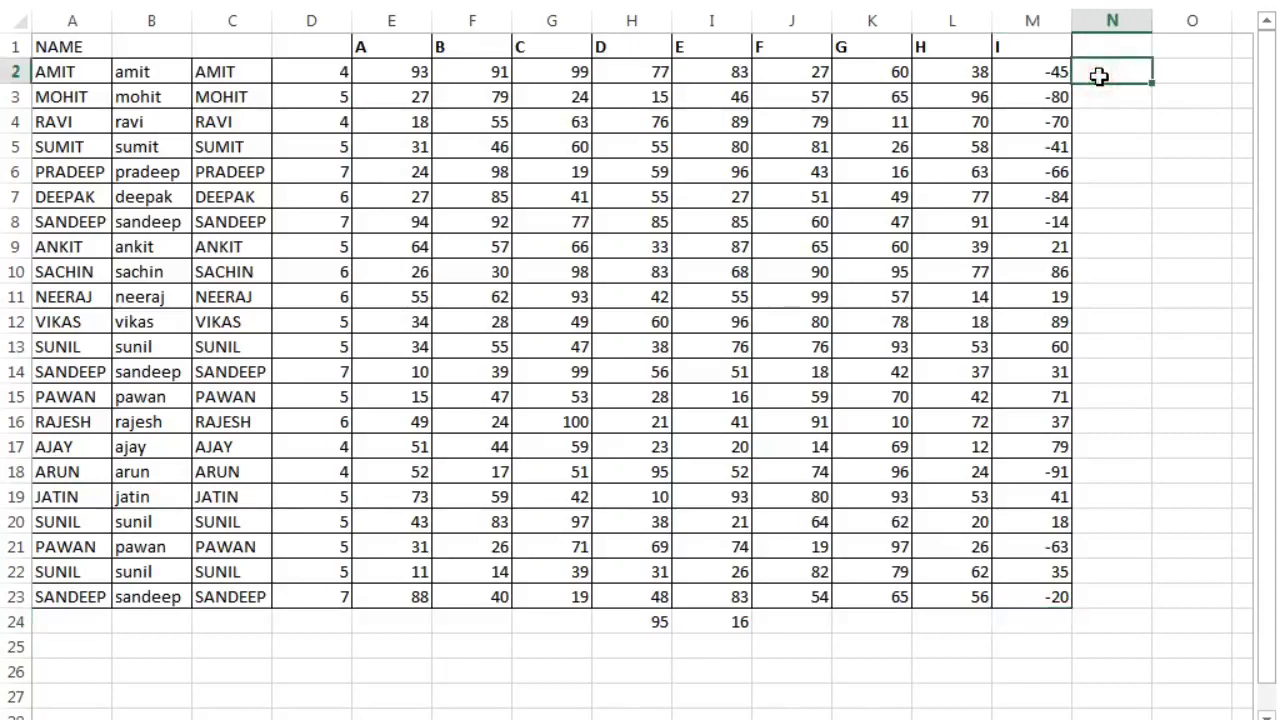
{"action": "type", "text": "=abs"}
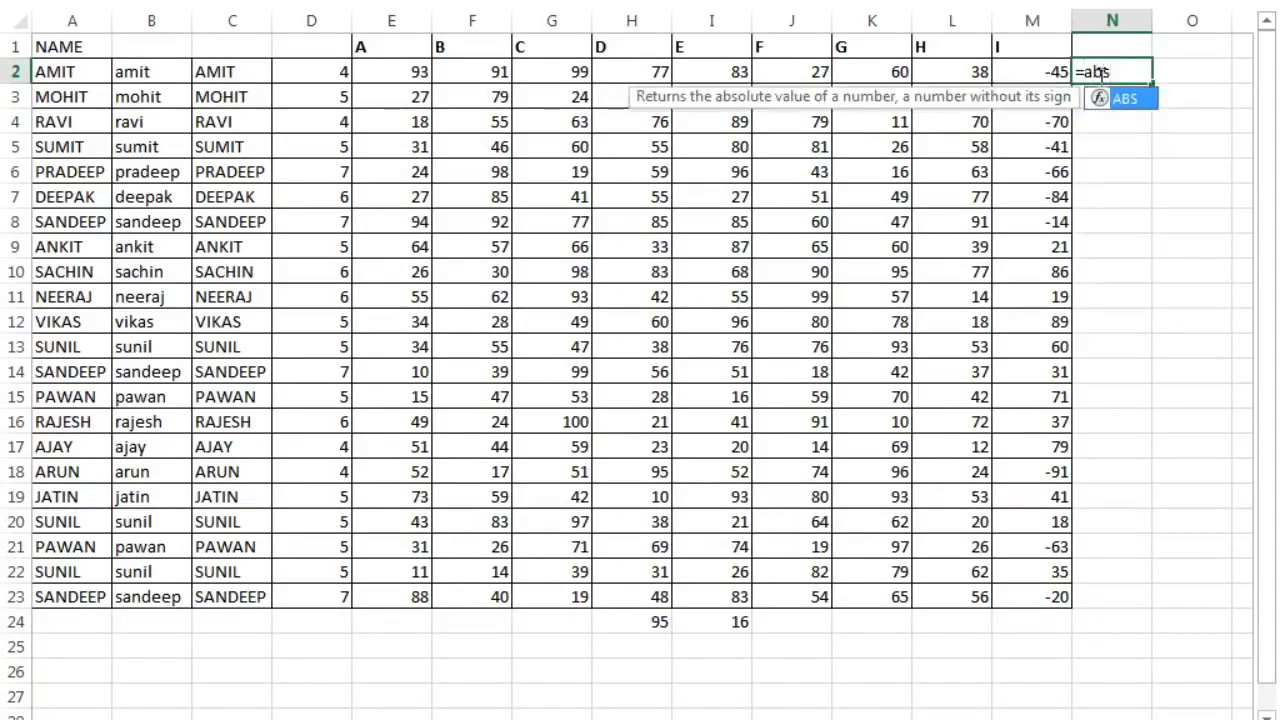
{"action": "key", "text": "Tab"}
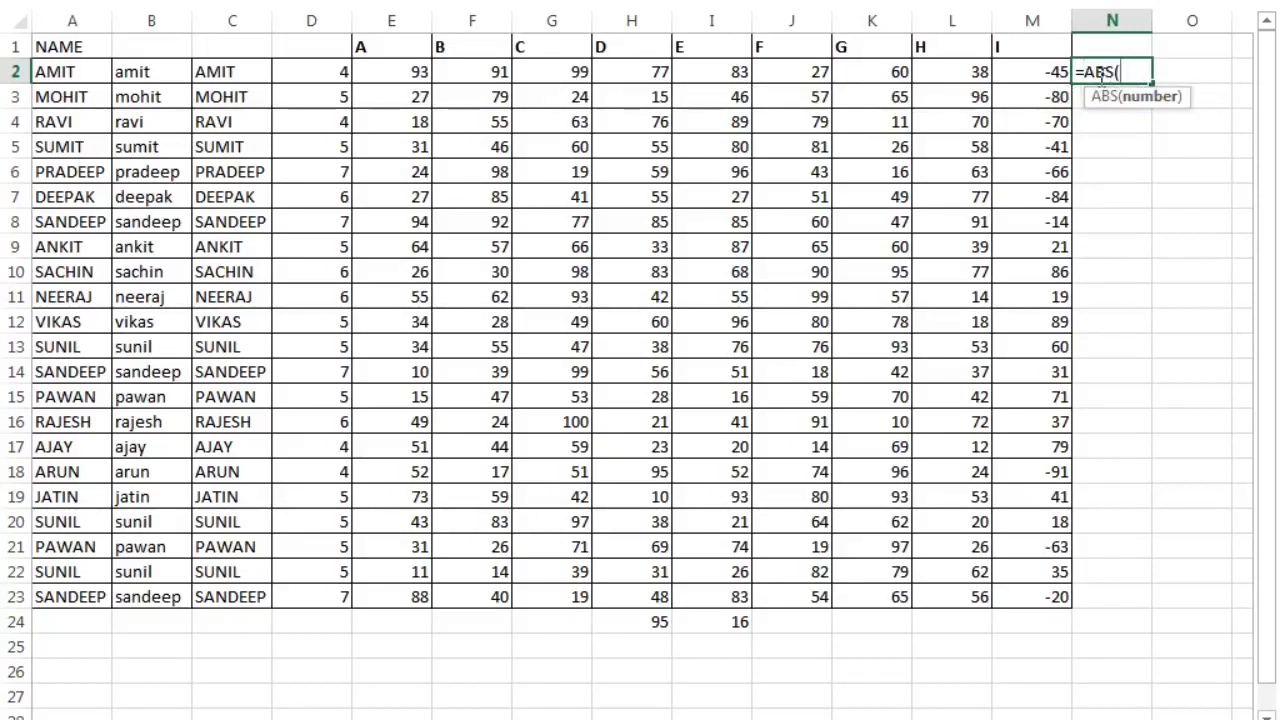
{"action": "left_click", "coordinate": [1040, 72]}
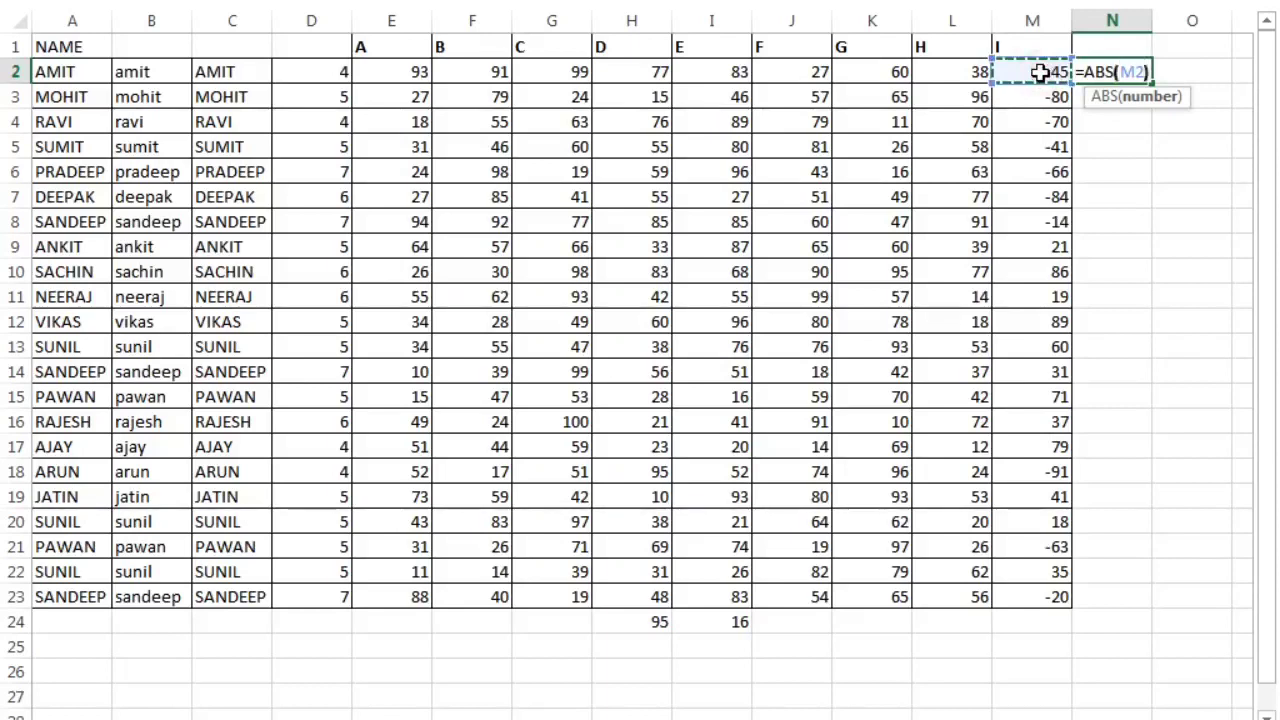
{"action": "type", "text": ")"}
{"action": "key", "text": "Return"}
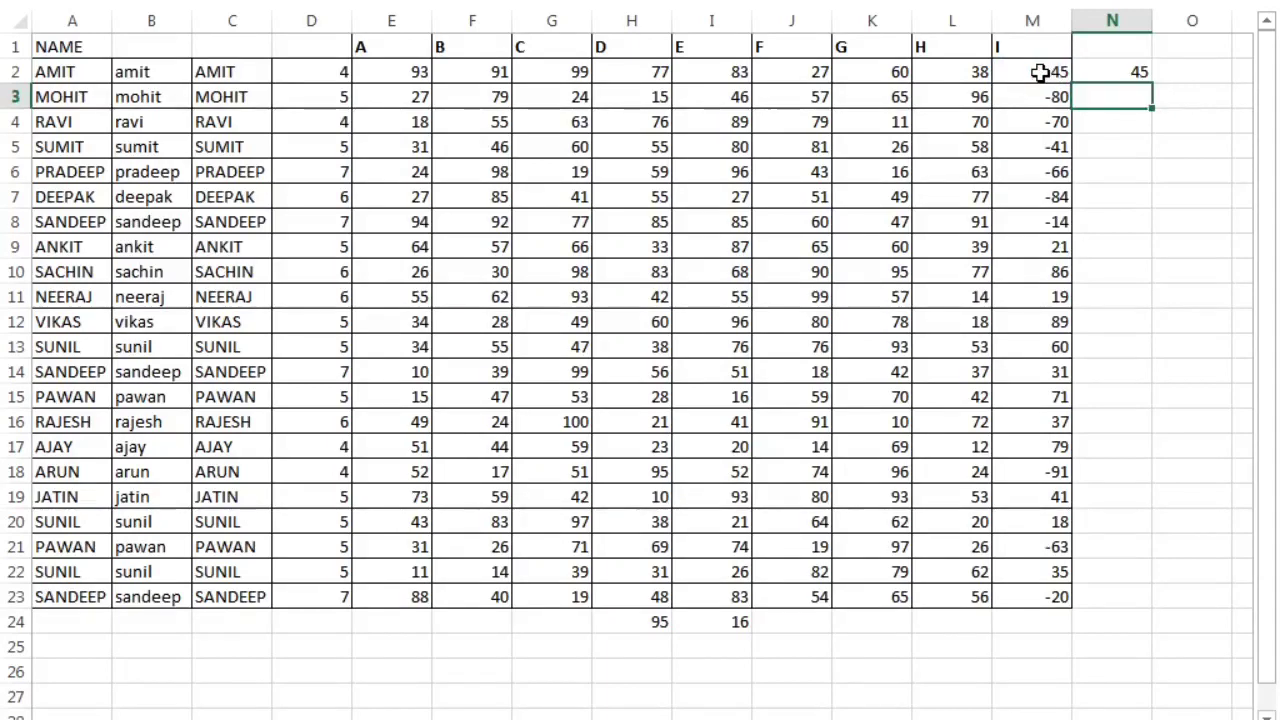
Step: Copy the ABS formula from cell N2 down column N through cell N23
{"action": "left_click", "coordinate": [1114, 72]}
{"action": "key", "text": "ctrl+c"}
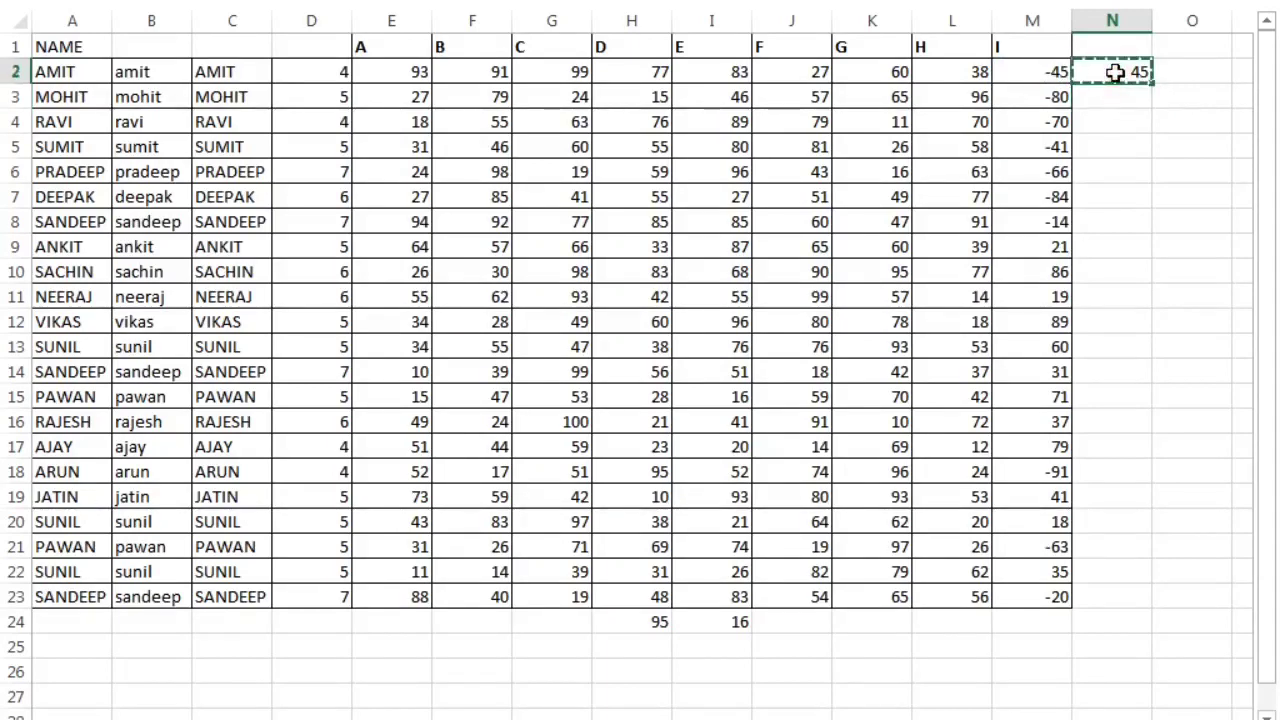
{"action": "key", "text": "shift+Down"}
{"action": "key", "text": "shift+Down"}
{"action": "key", "text": "shift+Down"}
{"action": "key", "text": "shift+Down"}
{"action": "key", "text": "shift+Down"}
{"action": "key", "text": "shift+Down"}
{"action": "key", "text": "shift+Down"}
{"action": "key", "text": "shift+Down"}
{"action": "key", "text": "shift+Down"}
{"action": "key", "text": "shift+Down"}
{"action": "key", "text": "shift+Down"}
{"action": "key", "text": "shift+Down"}
{"action": "key", "text": "shift+Down"}
{"action": "key", "text": "shift+Down"}
{"action": "key", "text": "shift+Down"}
{"action": "key", "text": "shift+Down"}
{"action": "key", "text": "shift+Down"}
{"action": "key", "text": "shift+Down"}
{"action": "key", "text": "shift+Down"}
{"action": "key", "text": "shift+Down"}
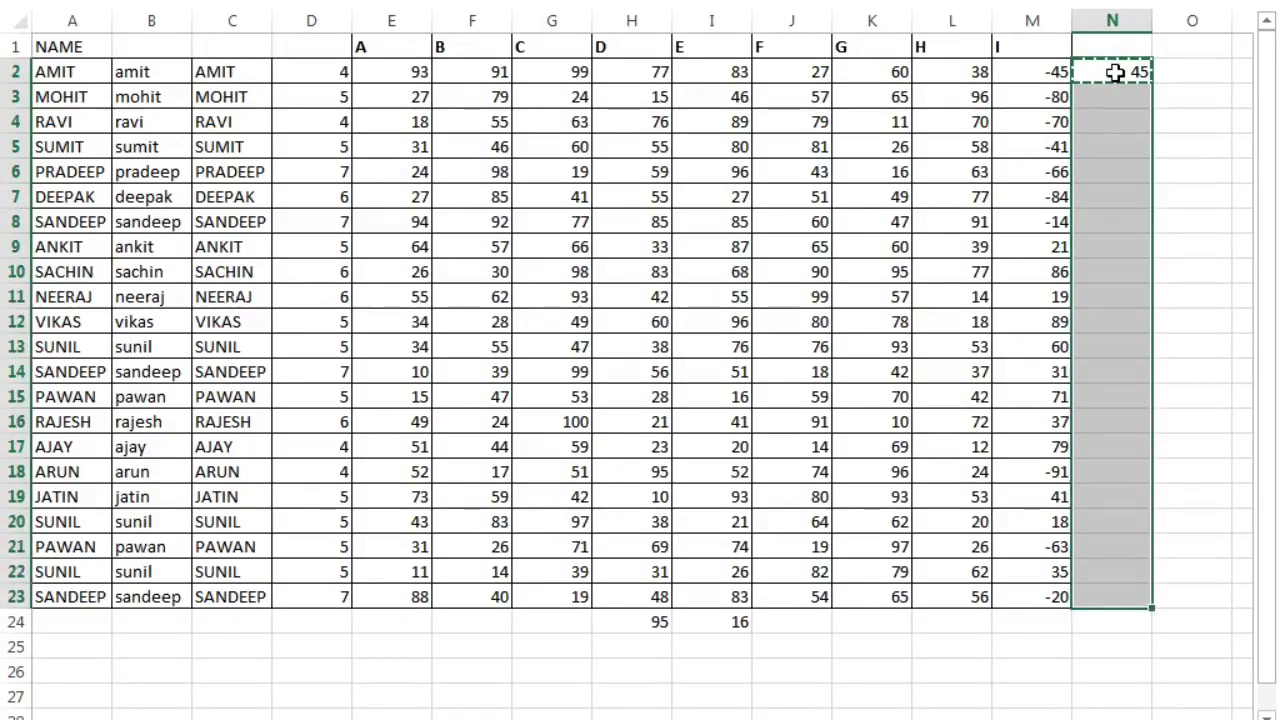
{"action": "key", "text": "ctrl+v"}
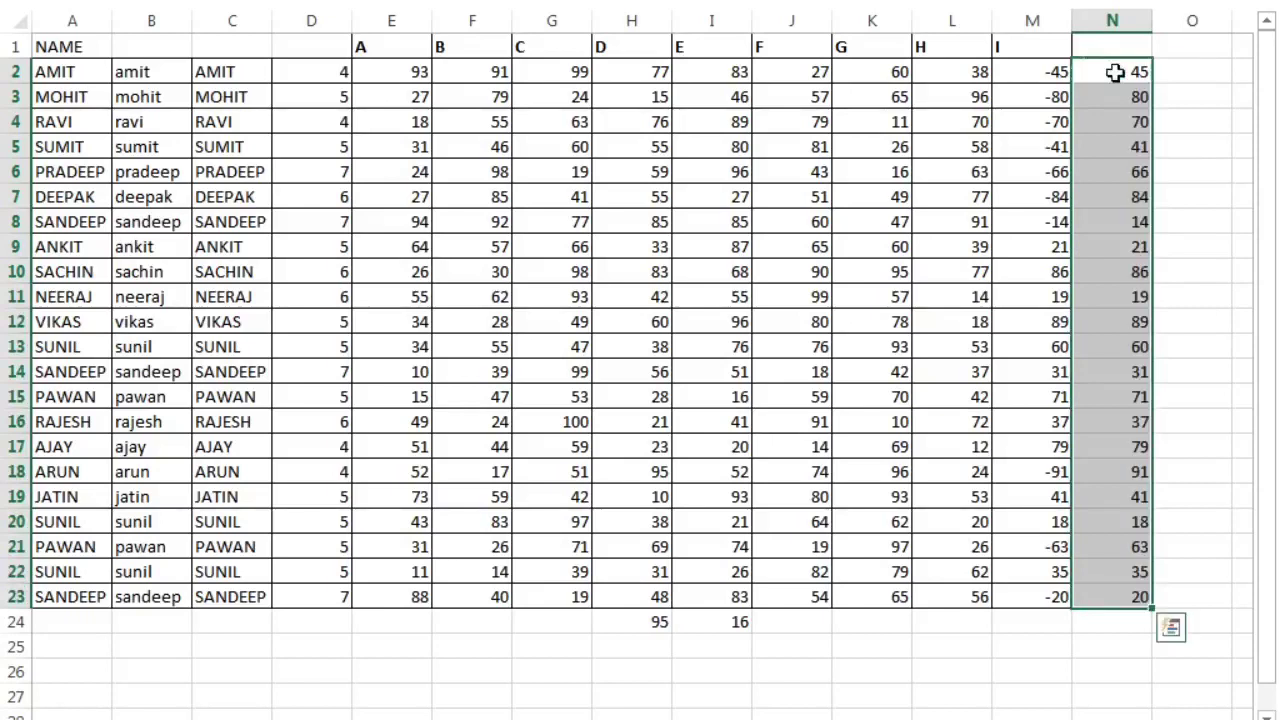
{"action": "left_click", "coordinate": [1106, 193]}
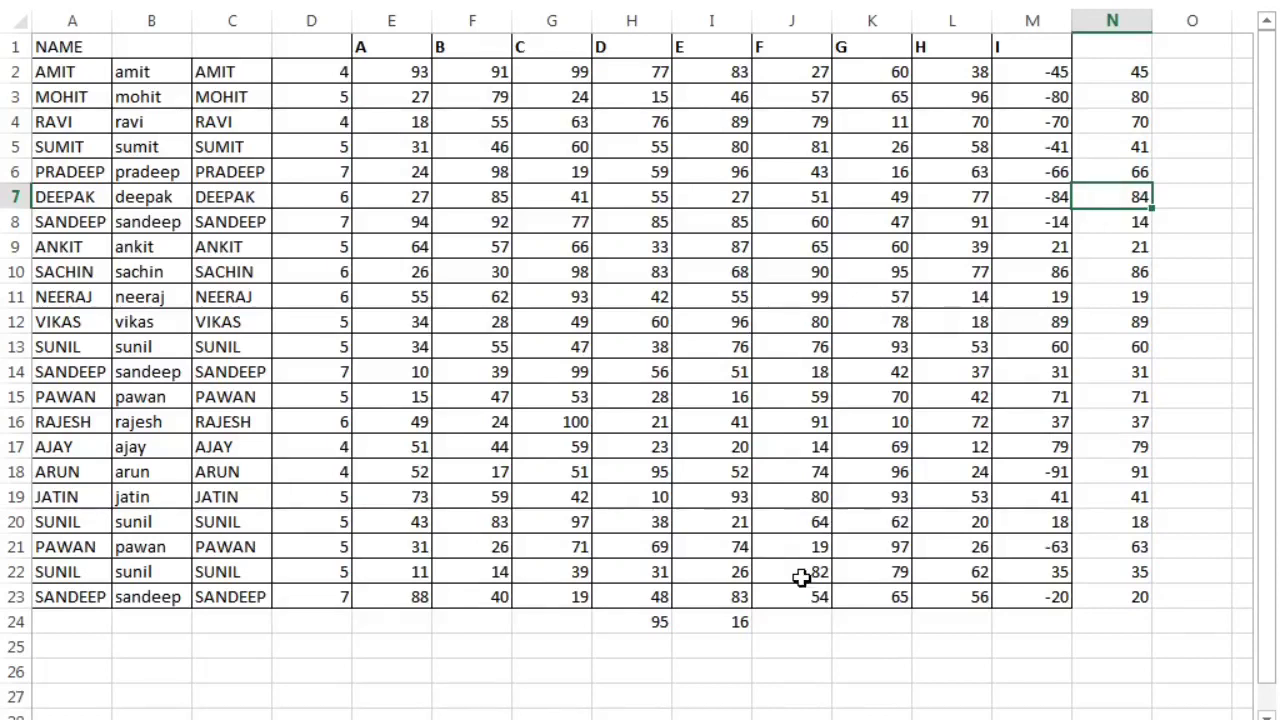
{"action": "left_click", "coordinate": [703, 688]}
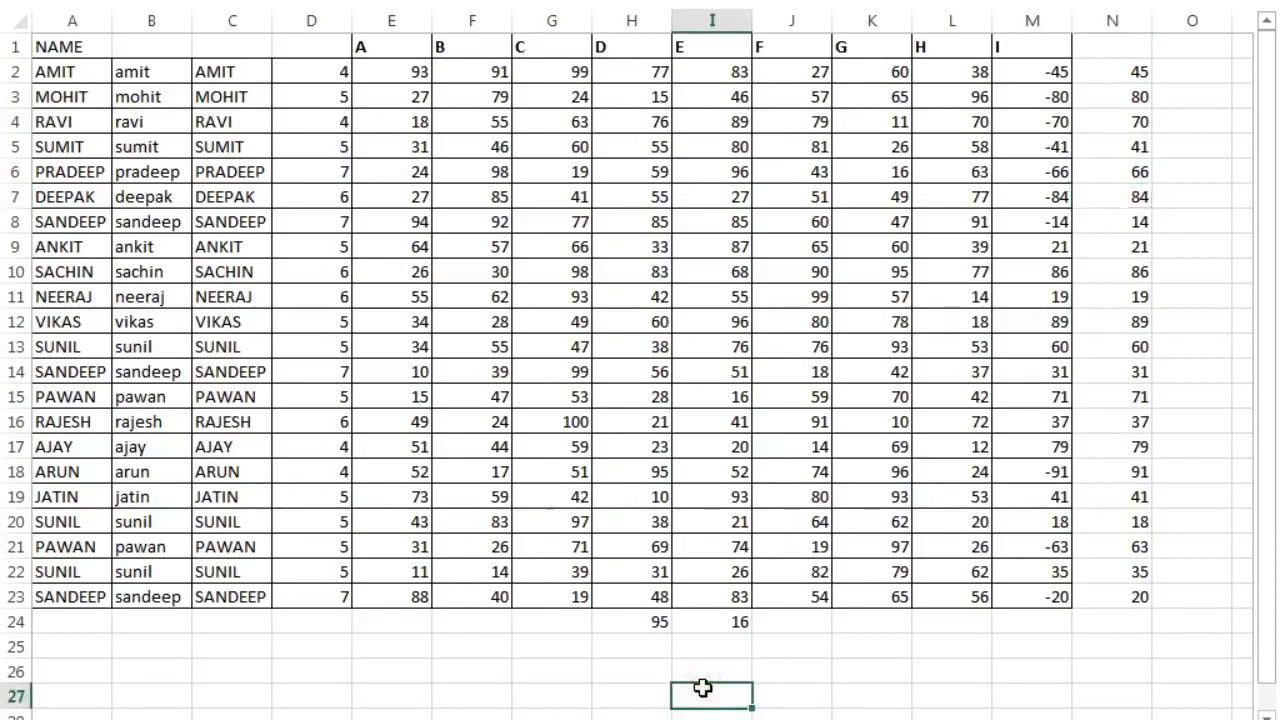
Step: Enter the formula =NOW() in cell I27 below the table to return the current date and time
{"action": "type", "text": "="}
{"action": "type", "text": "now"}
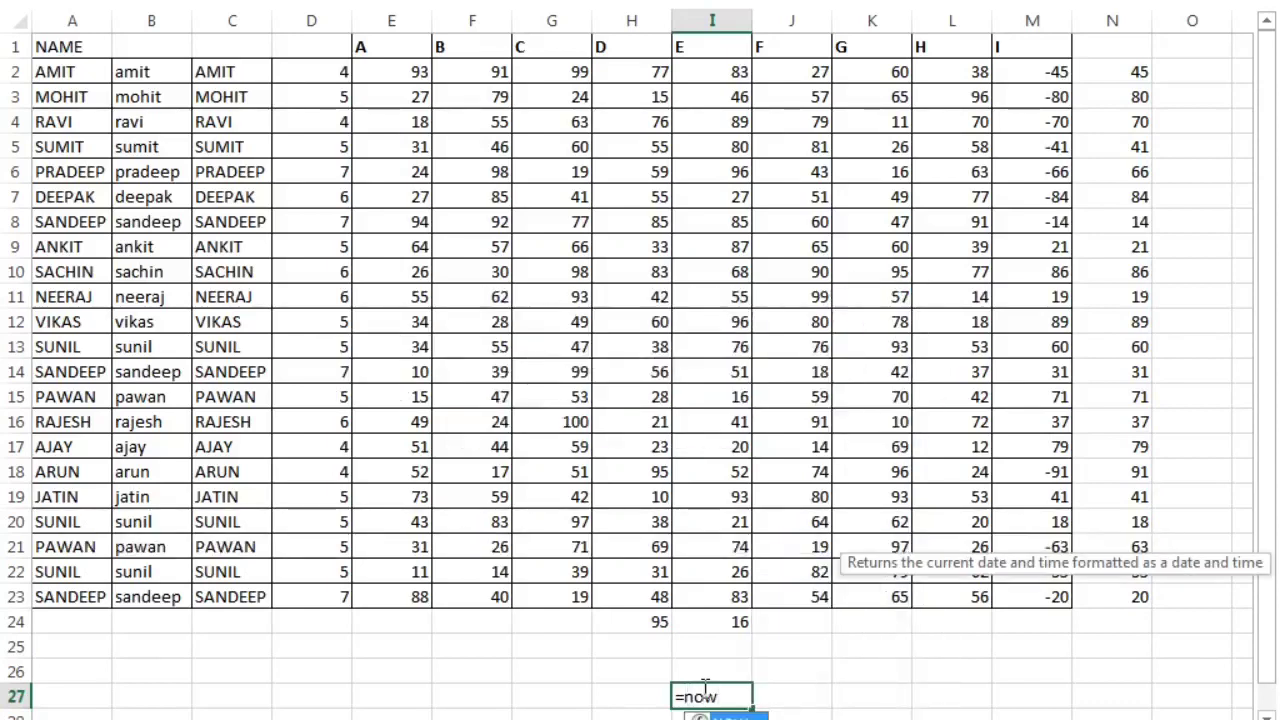
{"action": "type", "text": "("}
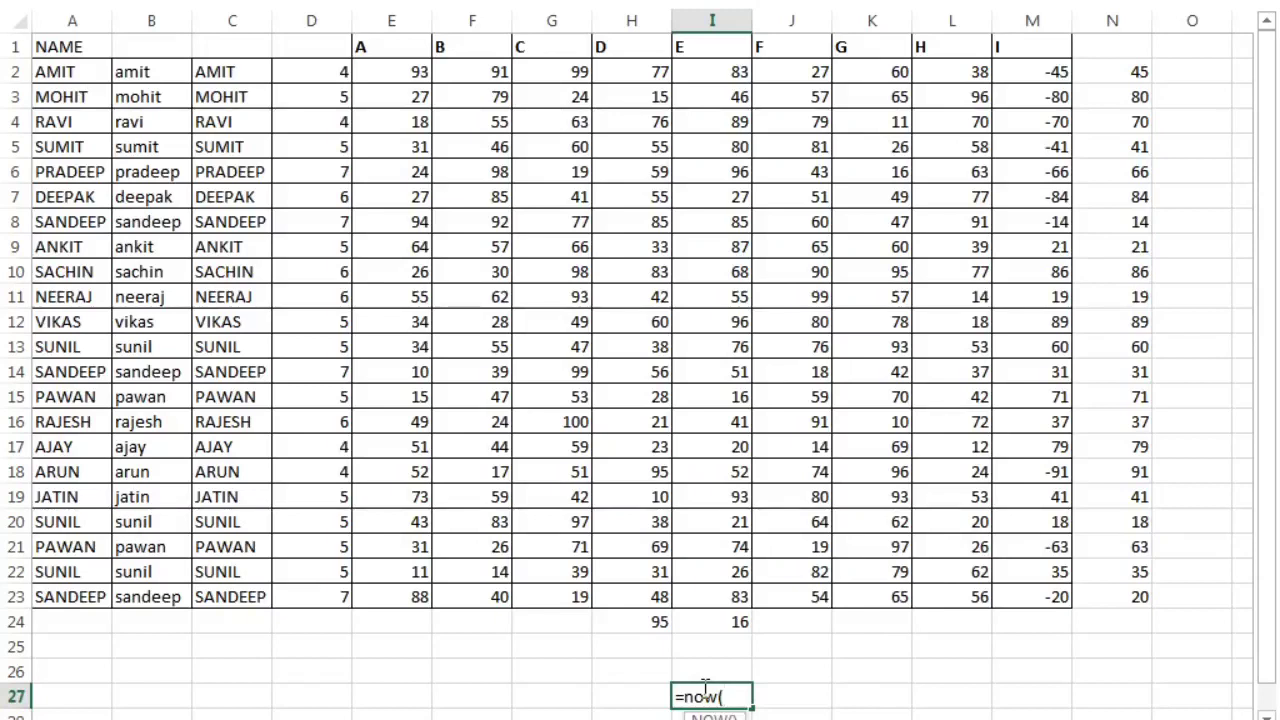
{"action": "type", "text": ")"}
{"action": "key", "text": "Return"}
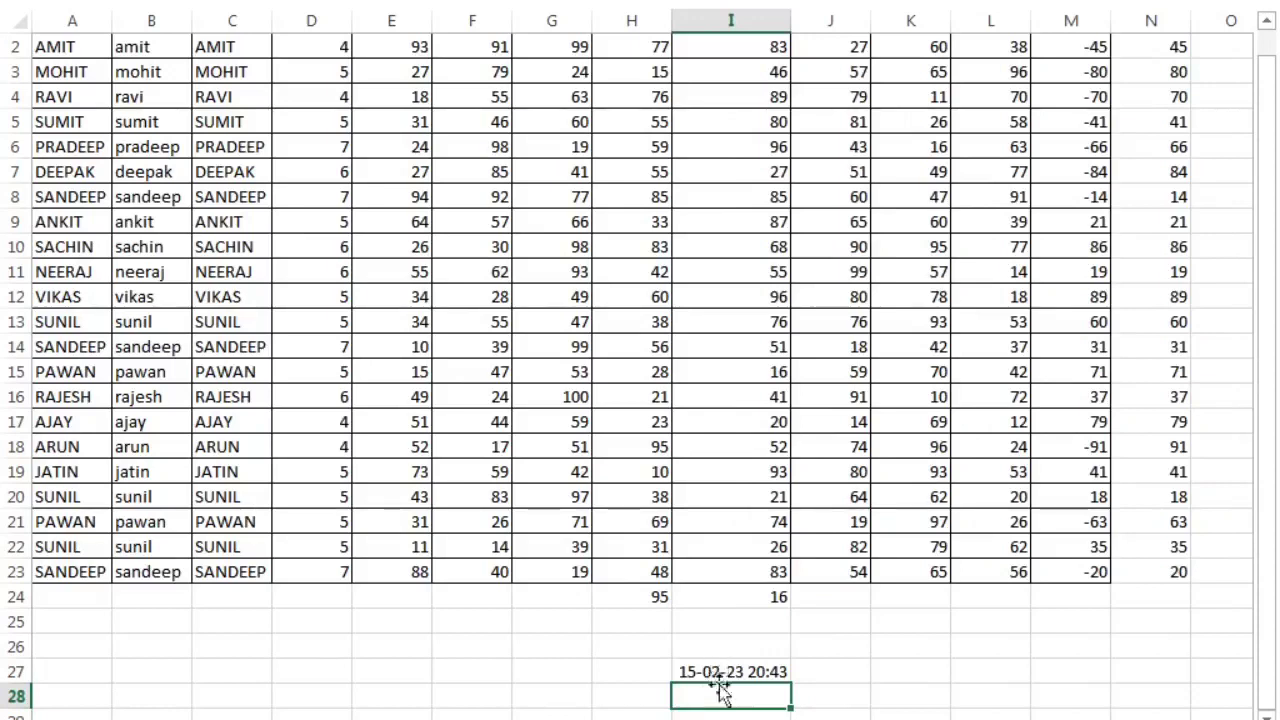
{"action": "left_click", "coordinate": [773, 676]}
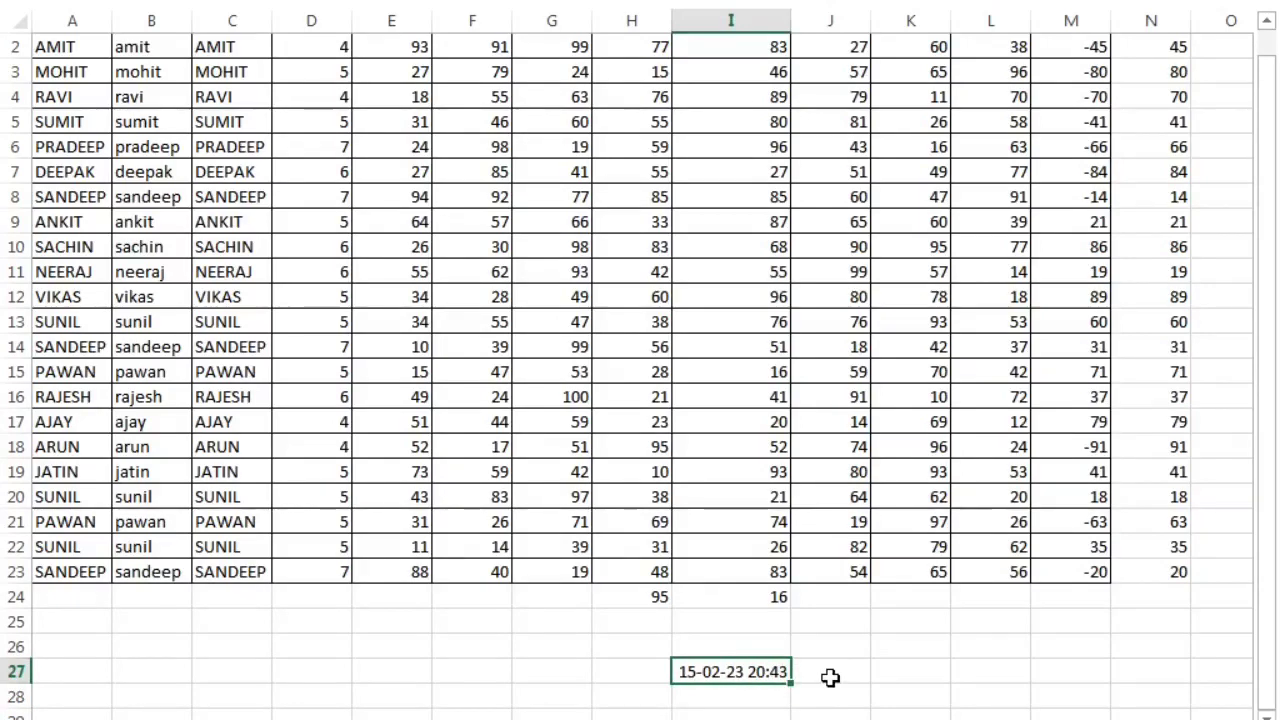
Step: Enter the formula =SUM(K2:K23) in cell K24 to total the scores in column K
{"action": "left_click", "coordinate": [911, 597]}
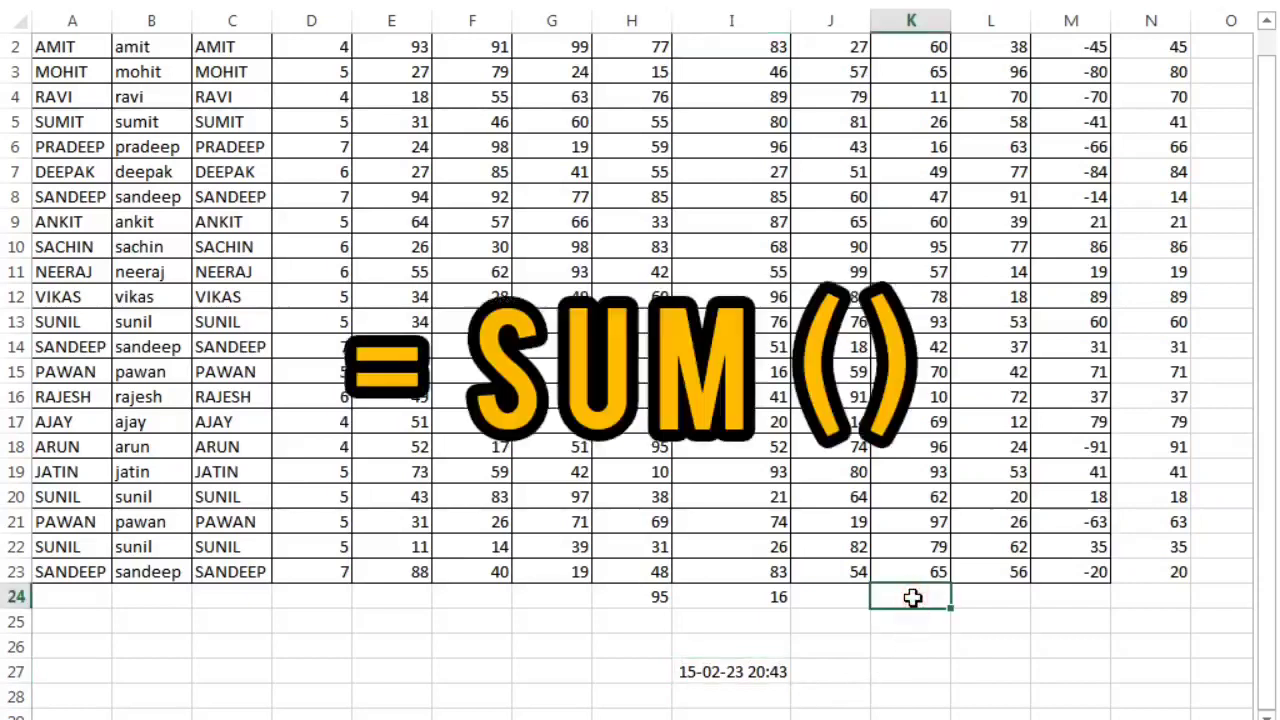
{"action": "type", "text": "=sum"}
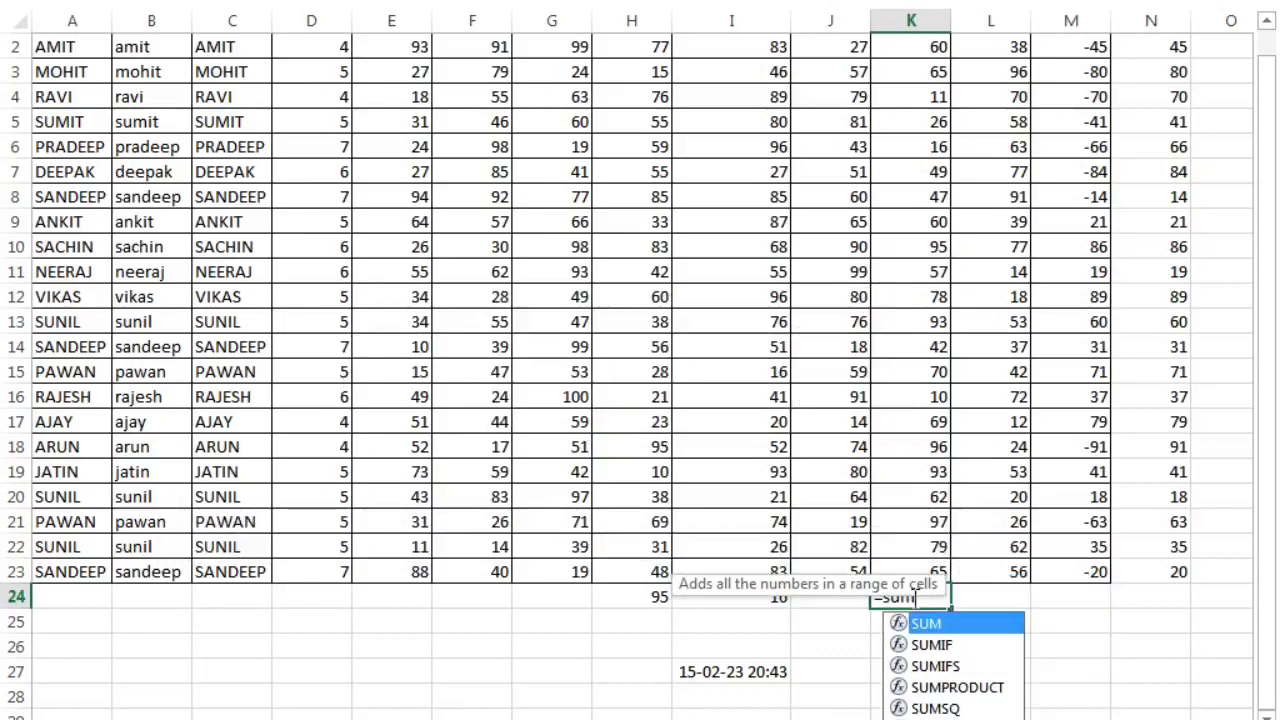
{"action": "key", "text": "Tab"}
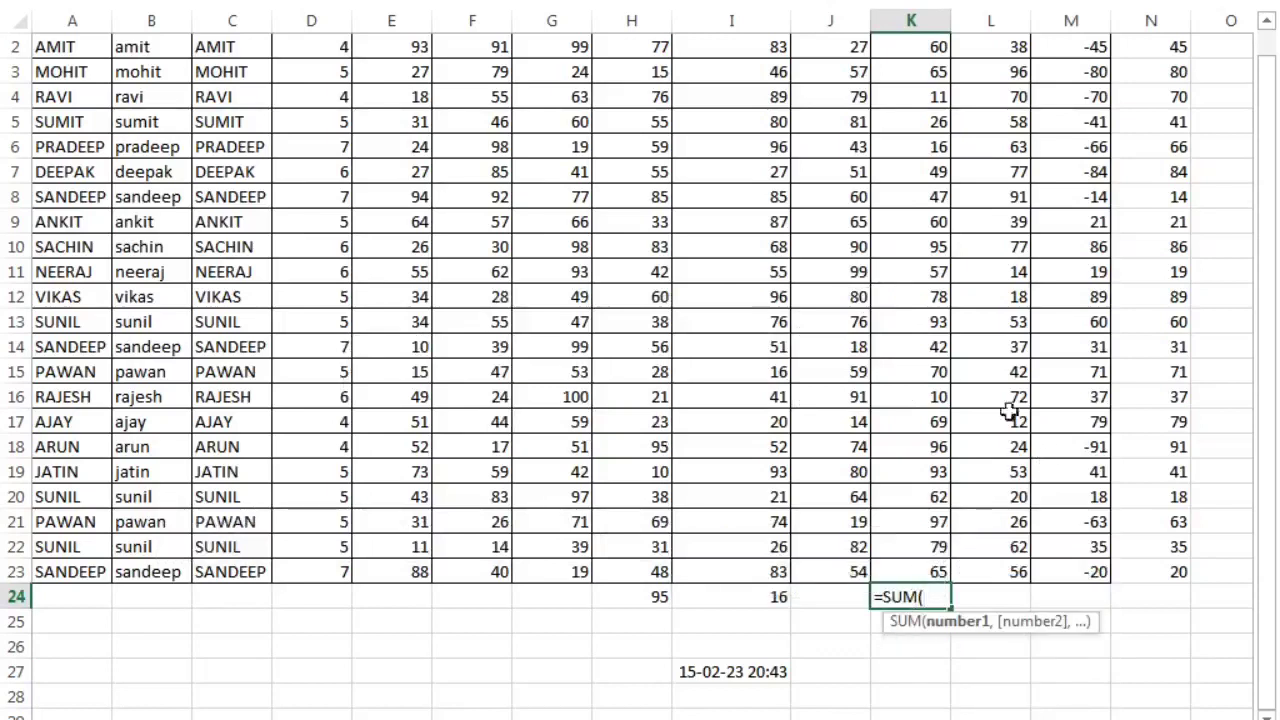
{"action": "left_click", "coordinate": [892, 47]}
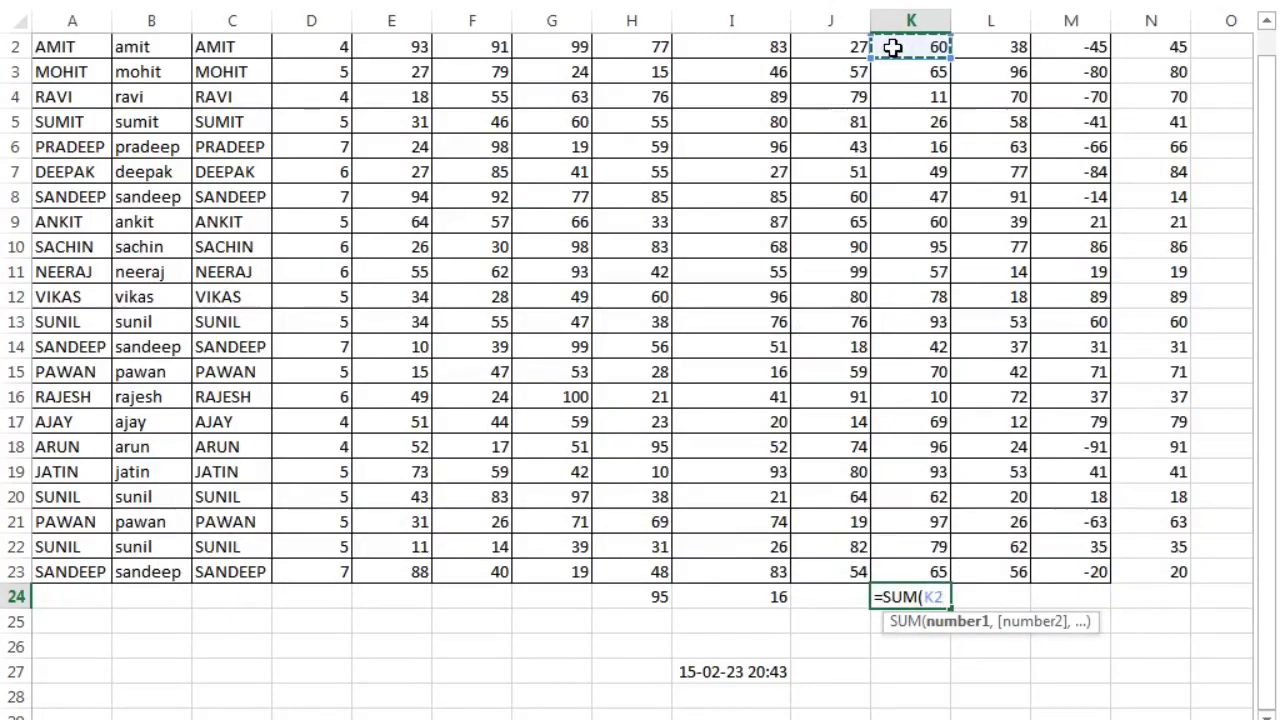
{"action": "key", "text": "shift+Down"}
{"action": "key", "text": "shift+Down"}
{"action": "key", "text": "shift+Down"}
{"action": "key", "text": "shift+Down"}
{"action": "key", "text": "shift+Down"}
{"action": "key", "text": "shift+Down"}
{"action": "key", "text": "shift+Down"}
{"action": "key", "text": "shift+Down"}
{"action": "key", "text": "shift+Down"}
{"action": "key", "text": "shift+Down"}
{"action": "key", "text": "shift+Down"}
{"action": "key", "text": "shift+Down"}
{"action": "key", "text": "shift+Down"}
{"action": "key", "text": "shift+Down"}
{"action": "key", "text": "shift+Down"}
{"action": "key", "text": "shift+Down"}
{"action": "key", "text": "shift+Down"}
{"action": "key", "text": "shift+Down"}
{"action": "key", "text": "shift+Down"}
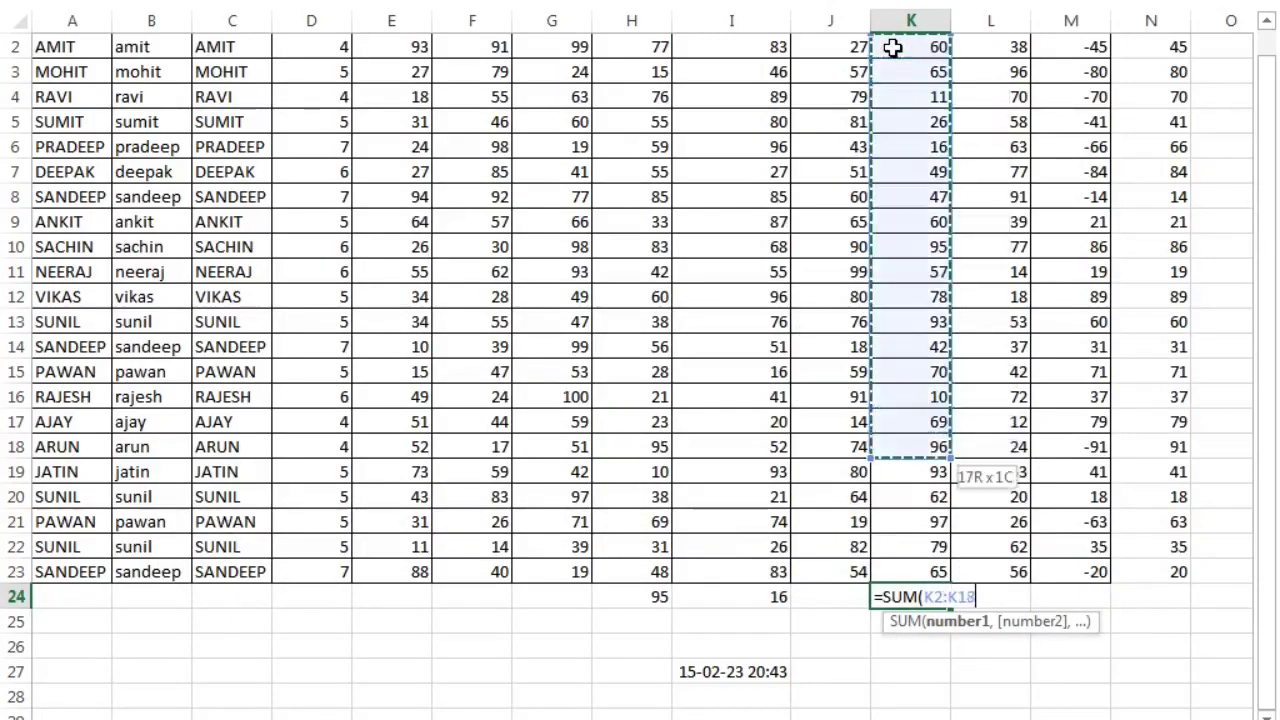
{"action": "key", "text": "shift+Down"}
{"action": "key", "text": "shift+Down"}
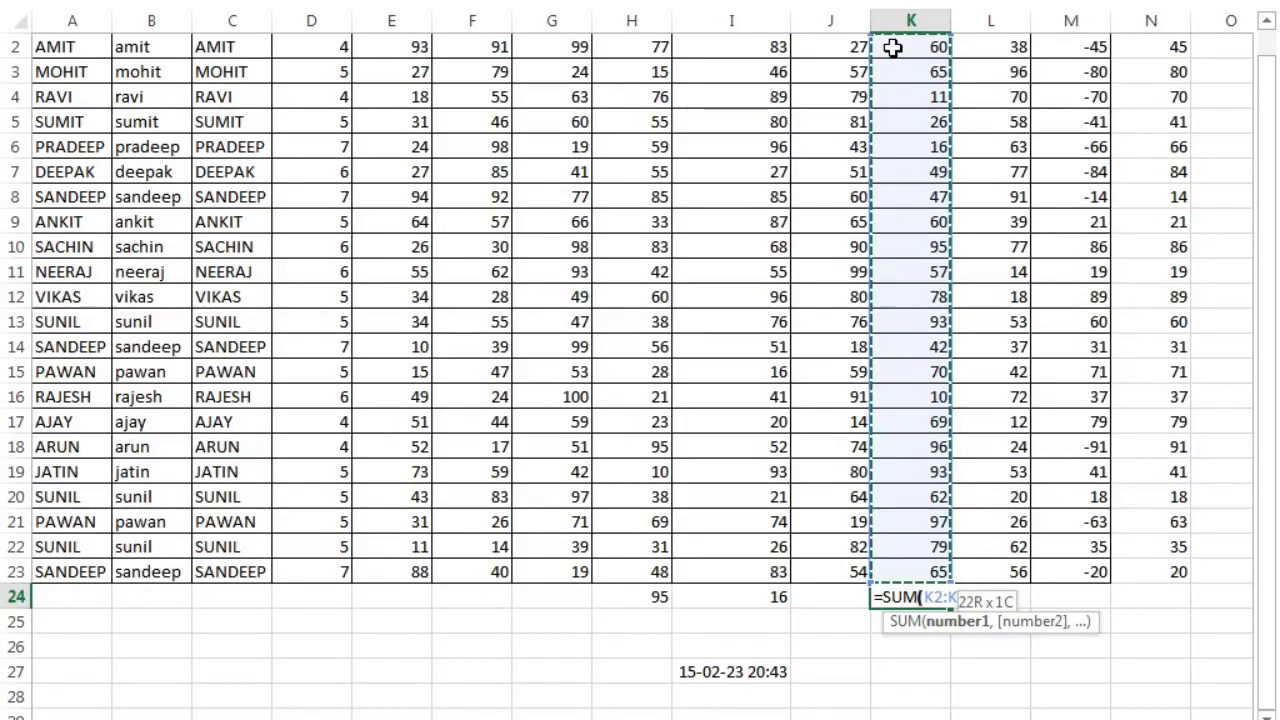
{"action": "key", "text": "Return"}
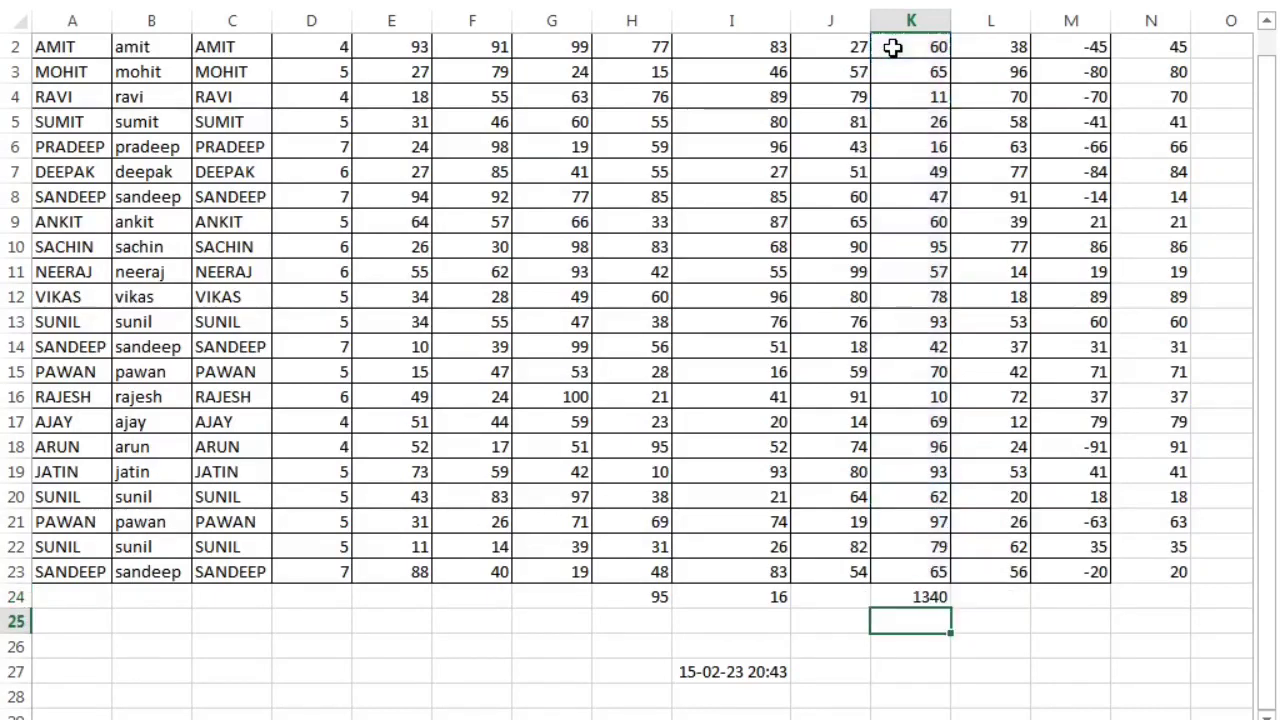
{"action": "left_click", "coordinate": [904, 596]}
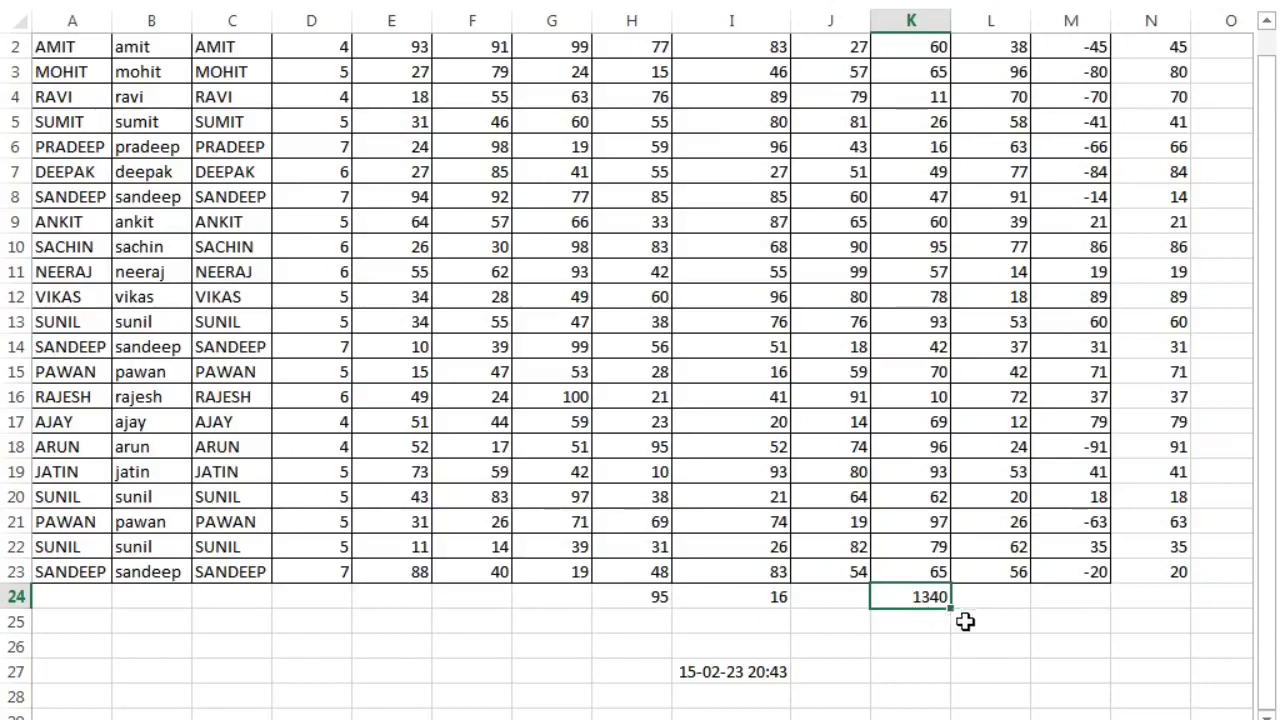
Step: Enter a SUBTOTAL formula in cell L24 with function number 9 (SUM) over the range L2:L23
{"action": "left_click", "coordinate": [991, 595]}
{"action": "type", "text": "=sub"}
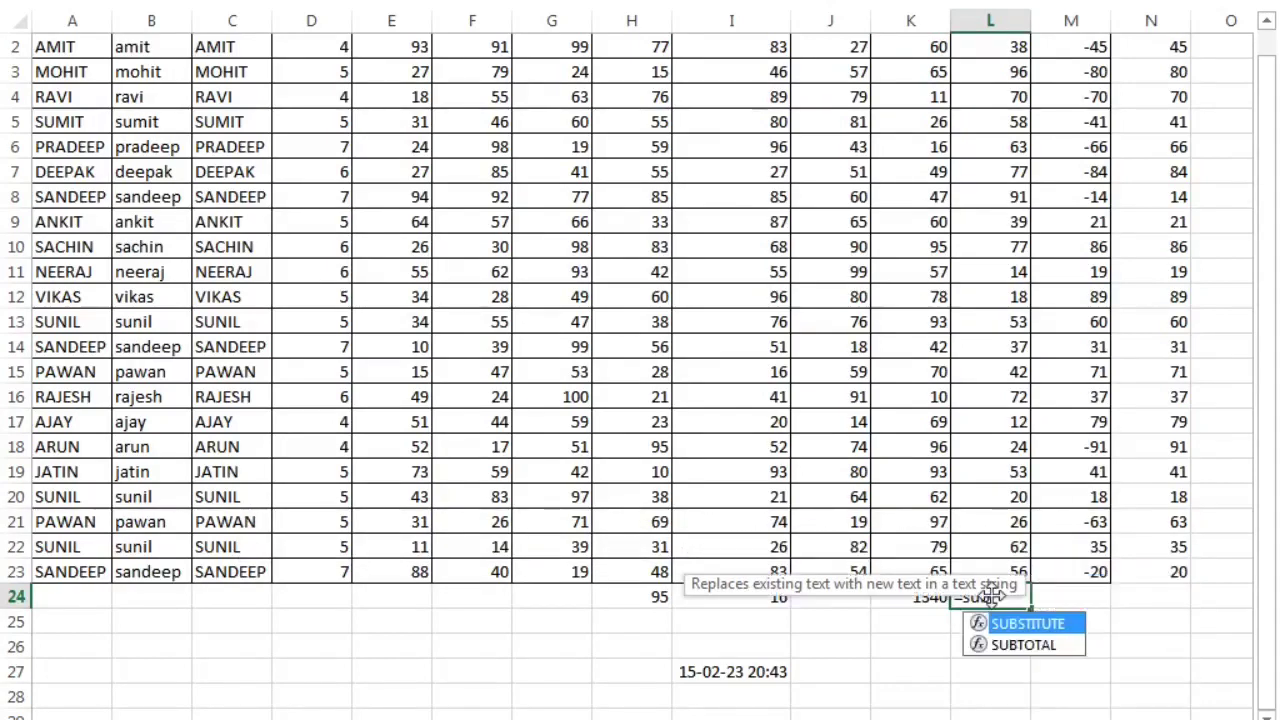
{"action": "key", "text": "Down"}
{"action": "key", "text": "Tab"}
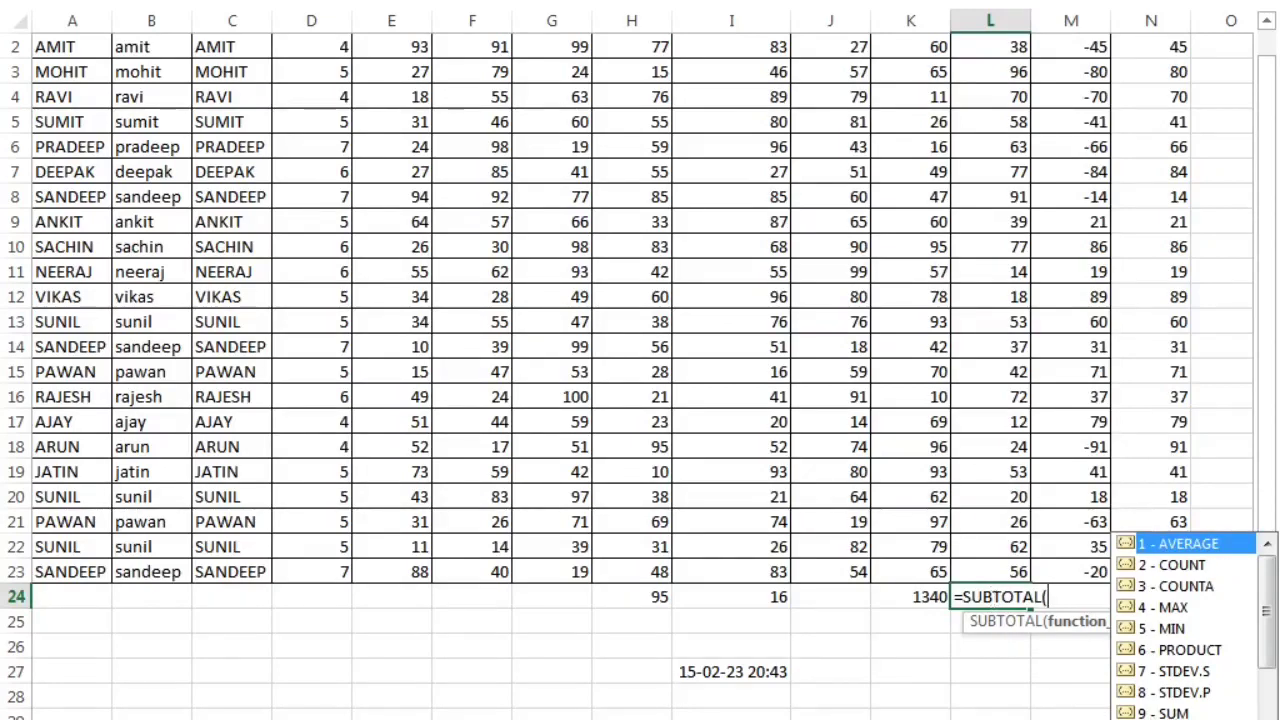
{"action": "type", "text": "9,"}
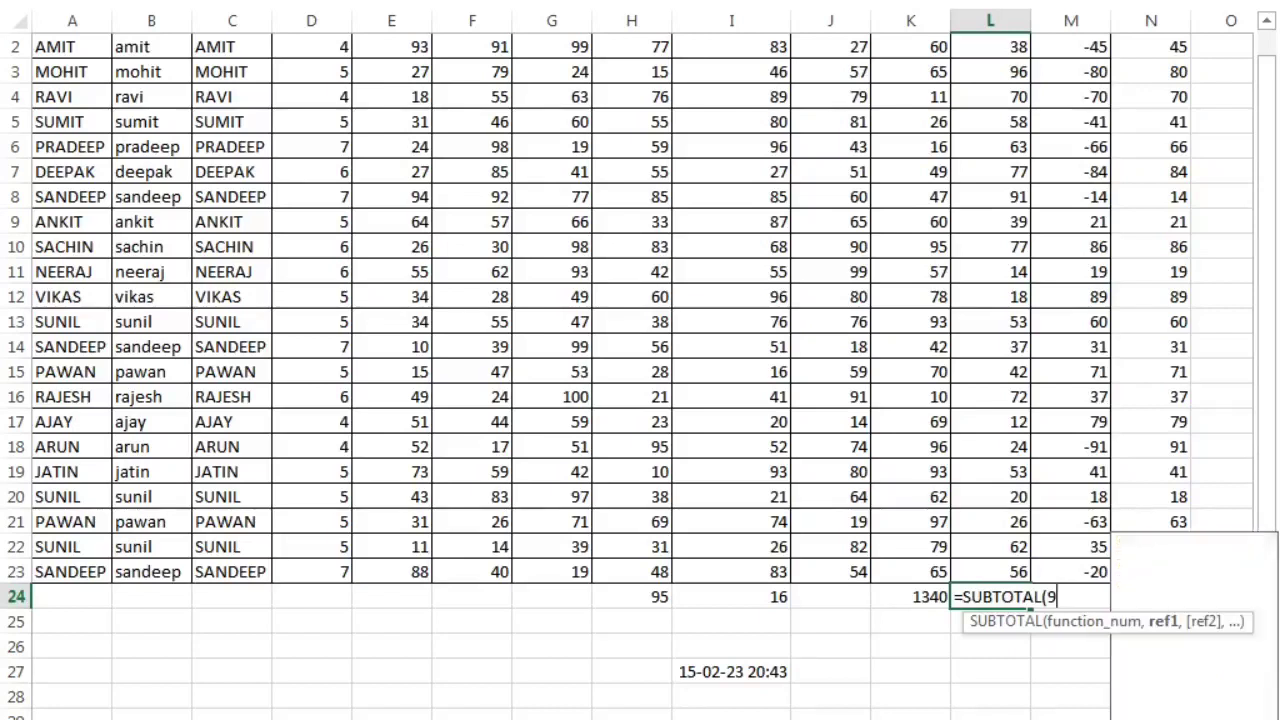
{"action": "left_click", "coordinate": [990, 50]}
{"action": "key", "text": "shift+Down"}
{"action": "key", "text": "shift+Down"}
{"action": "key", "text": "shift+Down"}
{"action": "key", "text": "shift+Down"}
{"action": "key", "text": "shift+Down"}
{"action": "key", "text": "shift+Down"}
{"action": "key", "text": "shift+Down"}
{"action": "key", "text": "shift+Down"}
{"action": "key", "text": "shift+Down"}
{"action": "key", "text": "shift+Down"}
{"action": "key", "text": "shift+Down"}
{"action": "key", "text": "shift+Down"}
{"action": "key", "text": "shift+Down"}
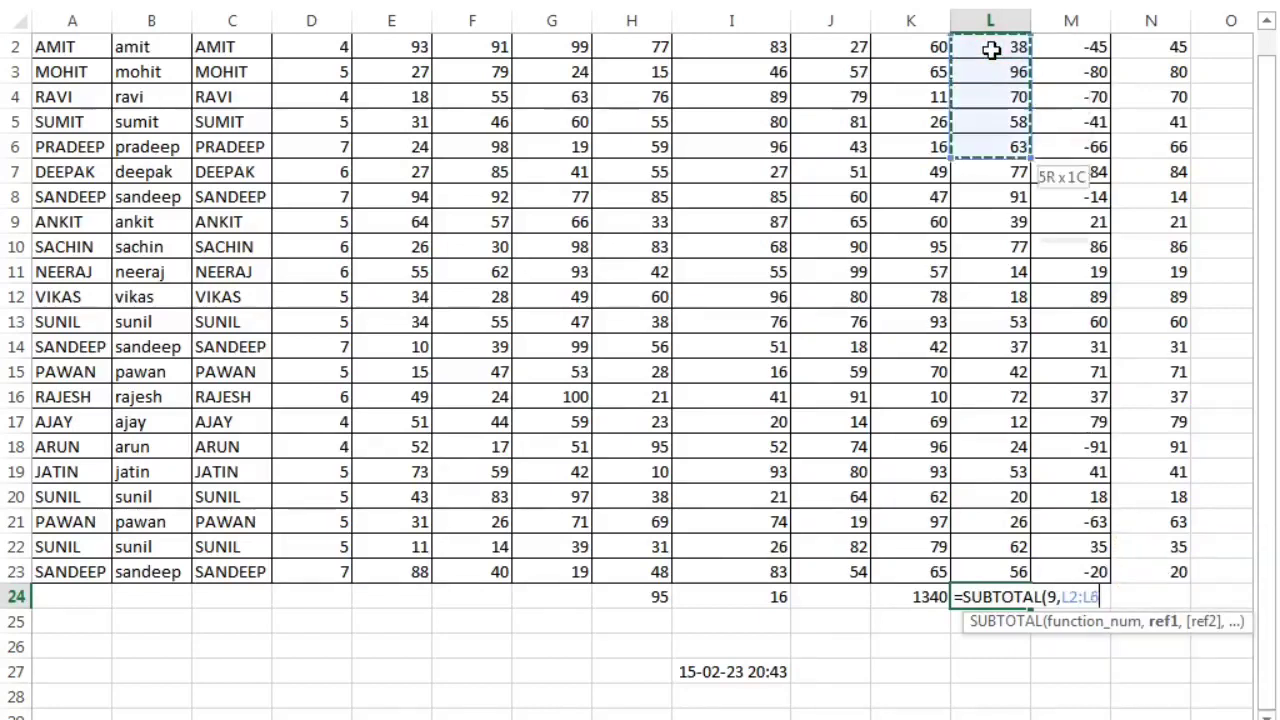
{"action": "key", "text": "shift+Down"}
{"action": "key", "text": "shift+Down"}
{"action": "key", "text": "shift+Down"}
{"action": "key", "text": "shift+Down"}
{"action": "key", "text": "shift+Down"}
{"action": "key", "text": "shift+Down"}
{"action": "key", "text": "shift+Down"}
{"action": "key", "text": "shift+Down"}
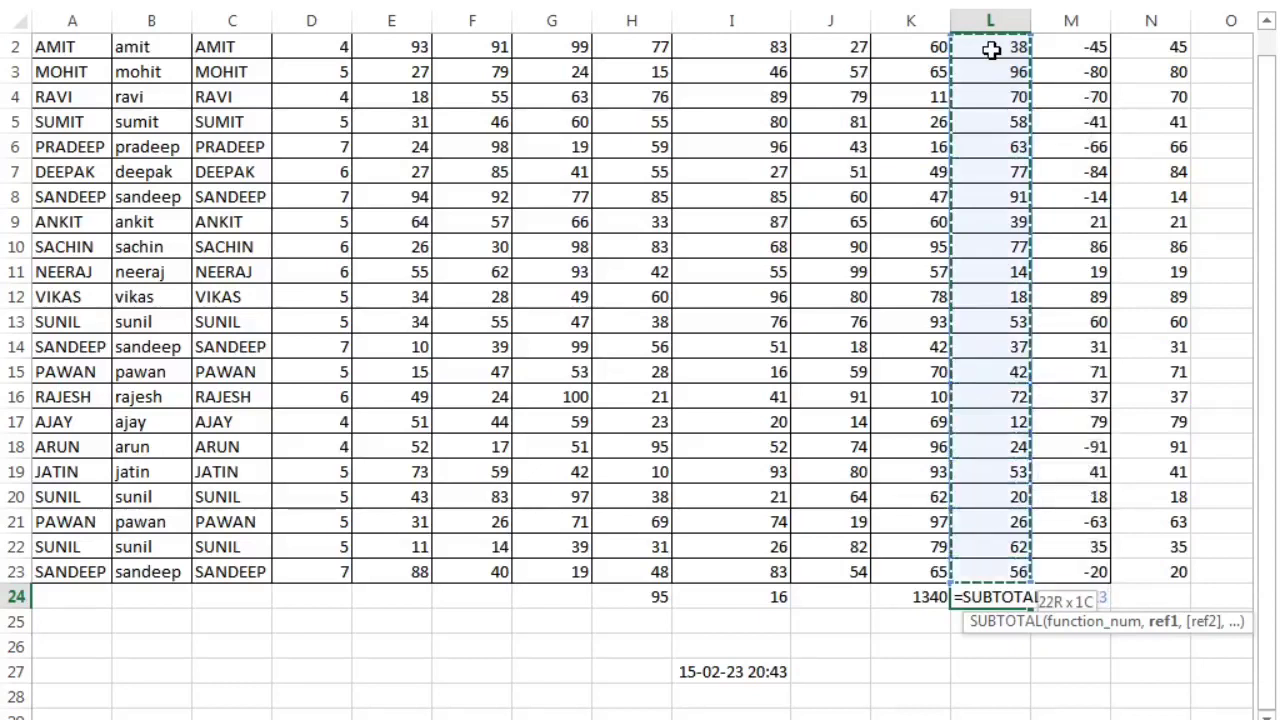
{"action": "key", "text": "Return"}
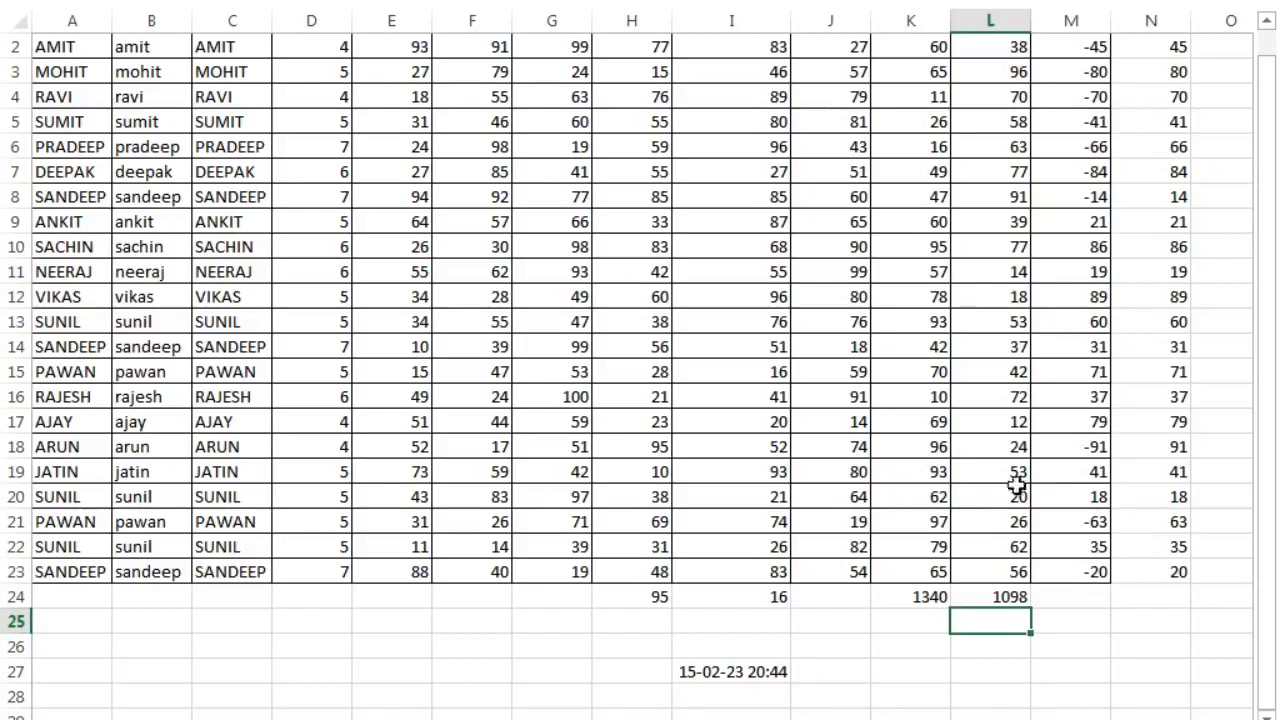
{"action": "left_click", "coordinate": [1000, 594]}
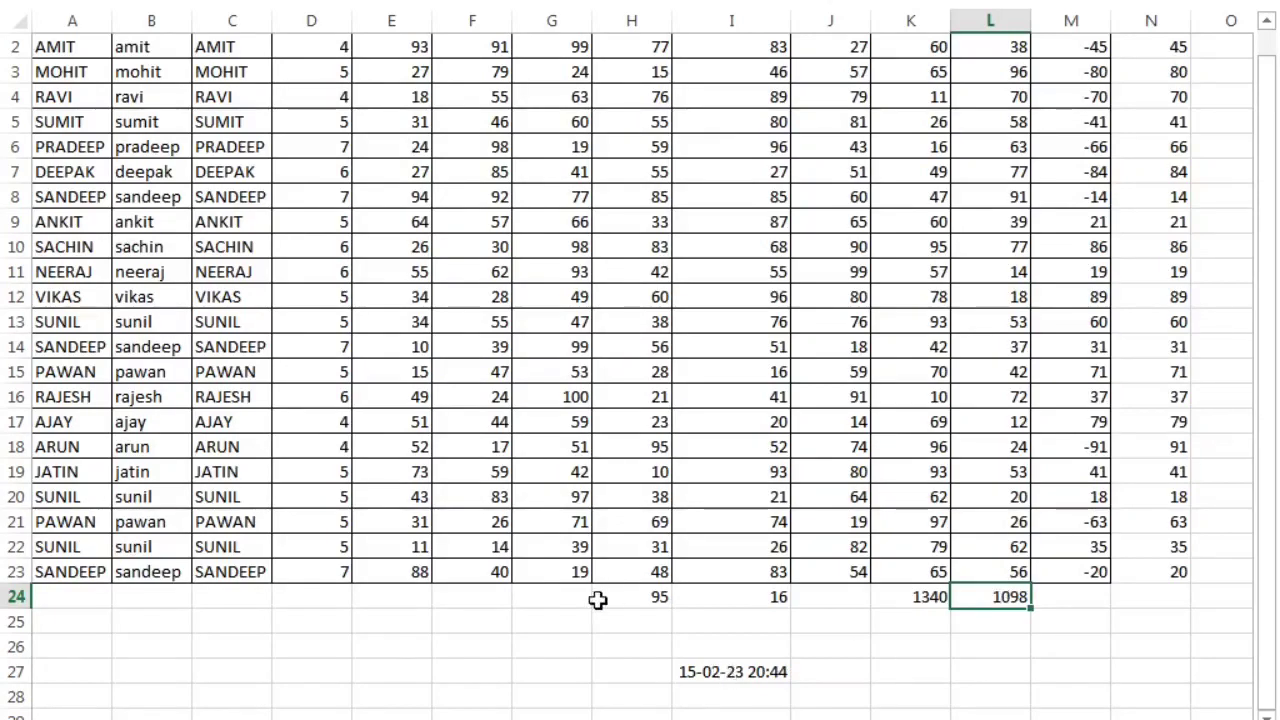
Step: Enter the formula =AVERAGE(G2:G23) in cell G24 to average the scores in column G
{"action": "left_click", "coordinate": [566, 597]}
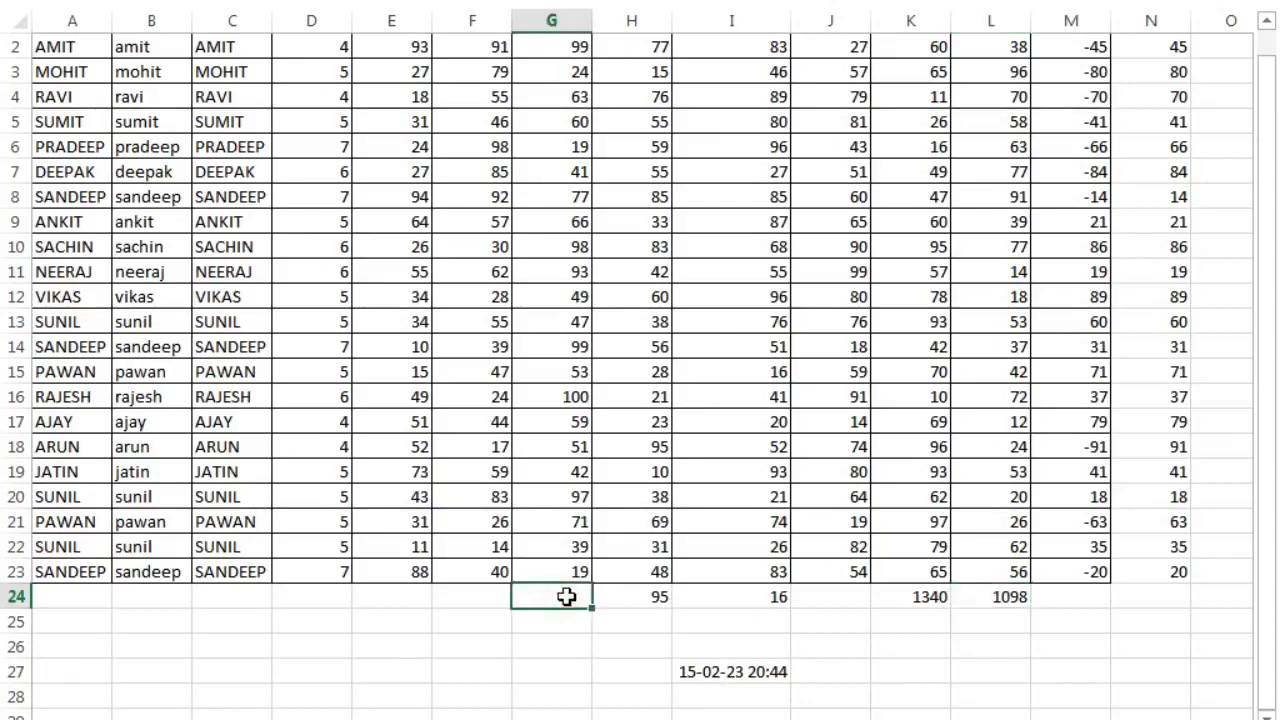
{"action": "type", "text": "=a"}
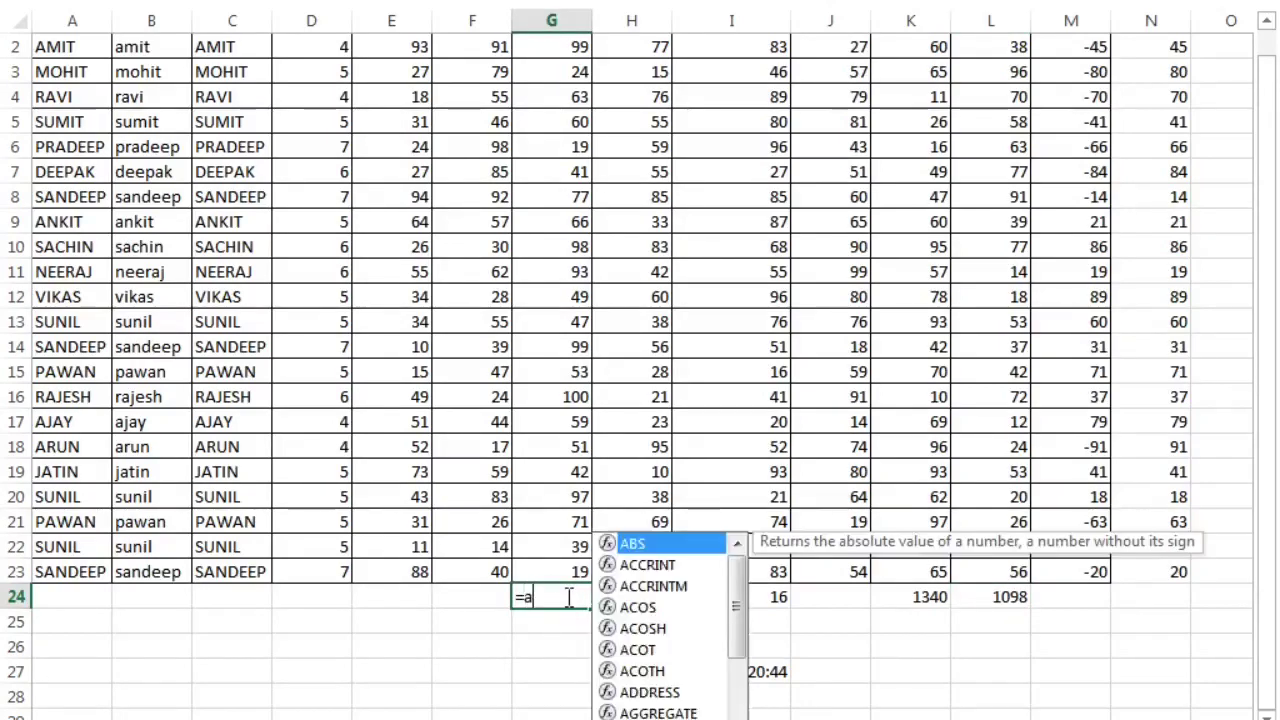
{"action": "type", "text": "ver"}
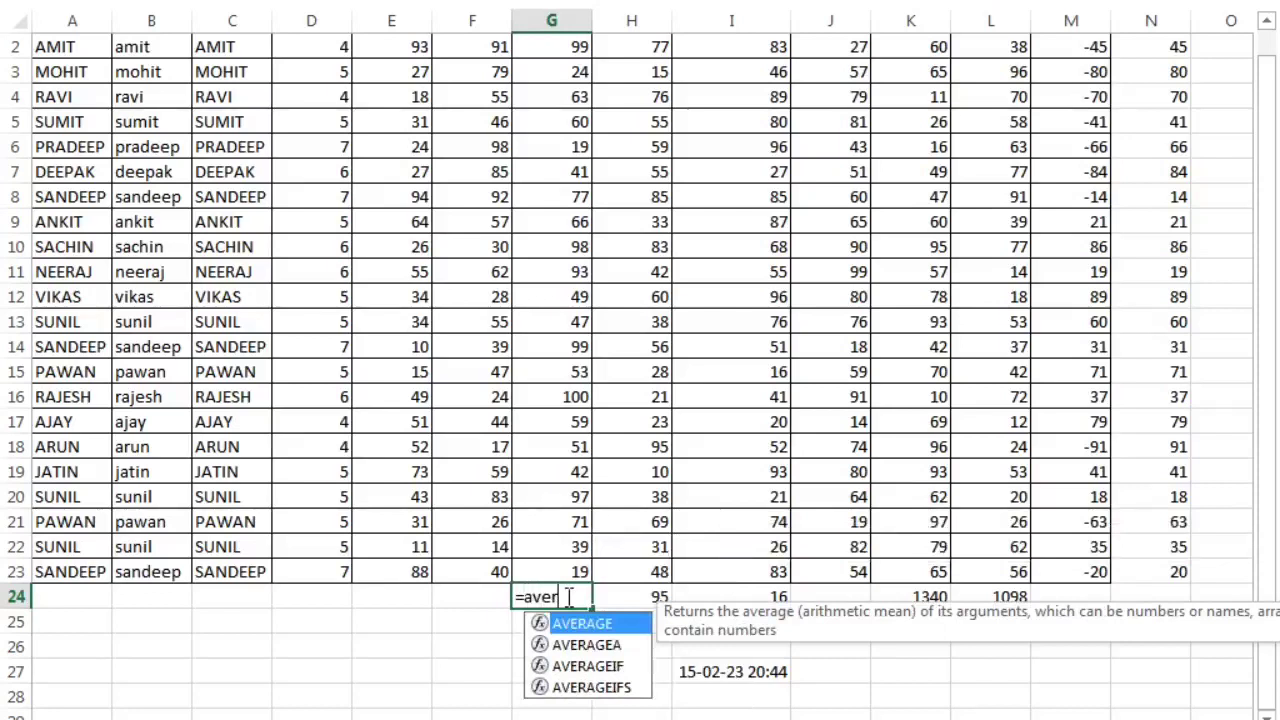
{"action": "type", "text": "a"}
{"action": "key", "text": "Tab"}
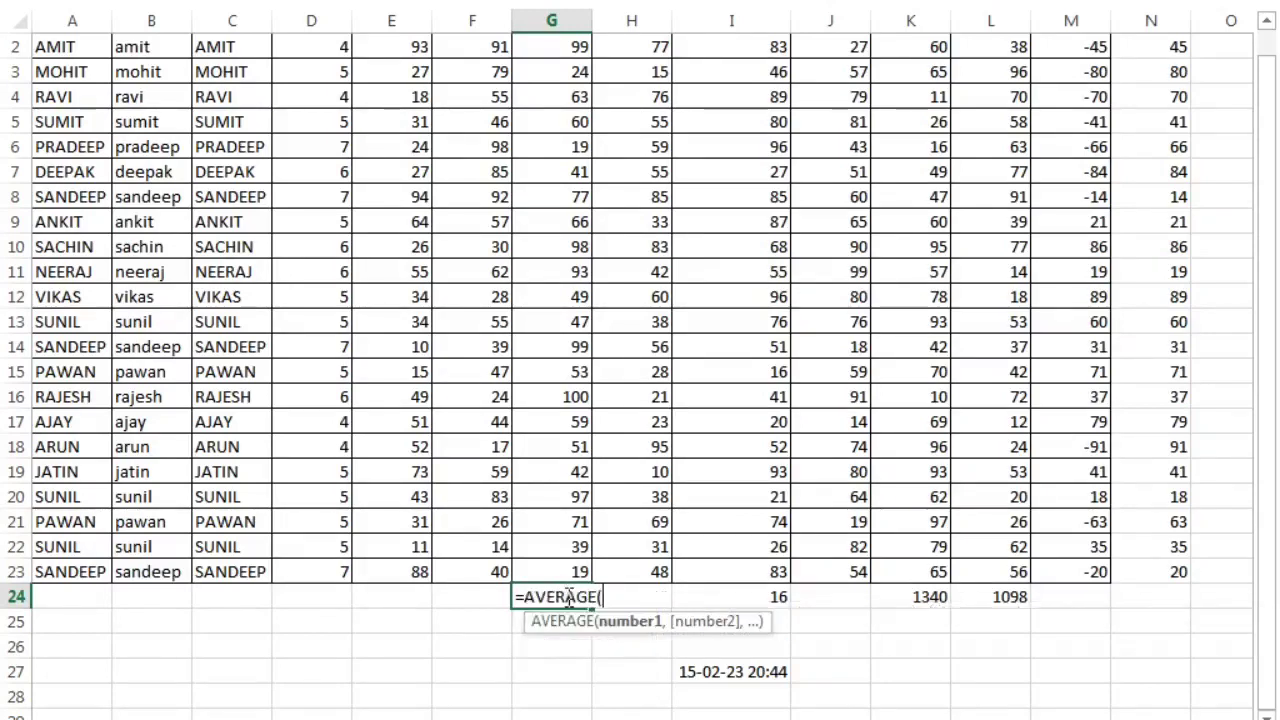
{"action": "left_click_drag", "start_coordinate": [560, 45], "coordinate": [560, 121]}
{"action": "key", "text": "shift+Down"}
{"action": "key", "text": "shift+Down"}
{"action": "key", "text": "shift+Down"}
{"action": "key", "text": "shift+Down"}
{"action": "key", "text": "shift+Down"}
{"action": "key", "text": "shift+Down"}
{"action": "key", "text": "shift+Down"}
{"action": "key", "text": "shift+Down"}
{"action": "key", "text": "shift+Down"}
{"action": "key", "text": "shift+Down"}
{"action": "key", "text": "shift+Down"}
{"action": "key", "text": "shift+Down"}
{"action": "key", "text": "shift+Down"}
{"action": "key", "text": "shift+Down"}
{"action": "key", "text": "shift+Down"}
{"action": "key", "text": "shift+Down"}
{"action": "key", "text": "shift+Down"}
{"action": "key", "text": "shift+Down"}
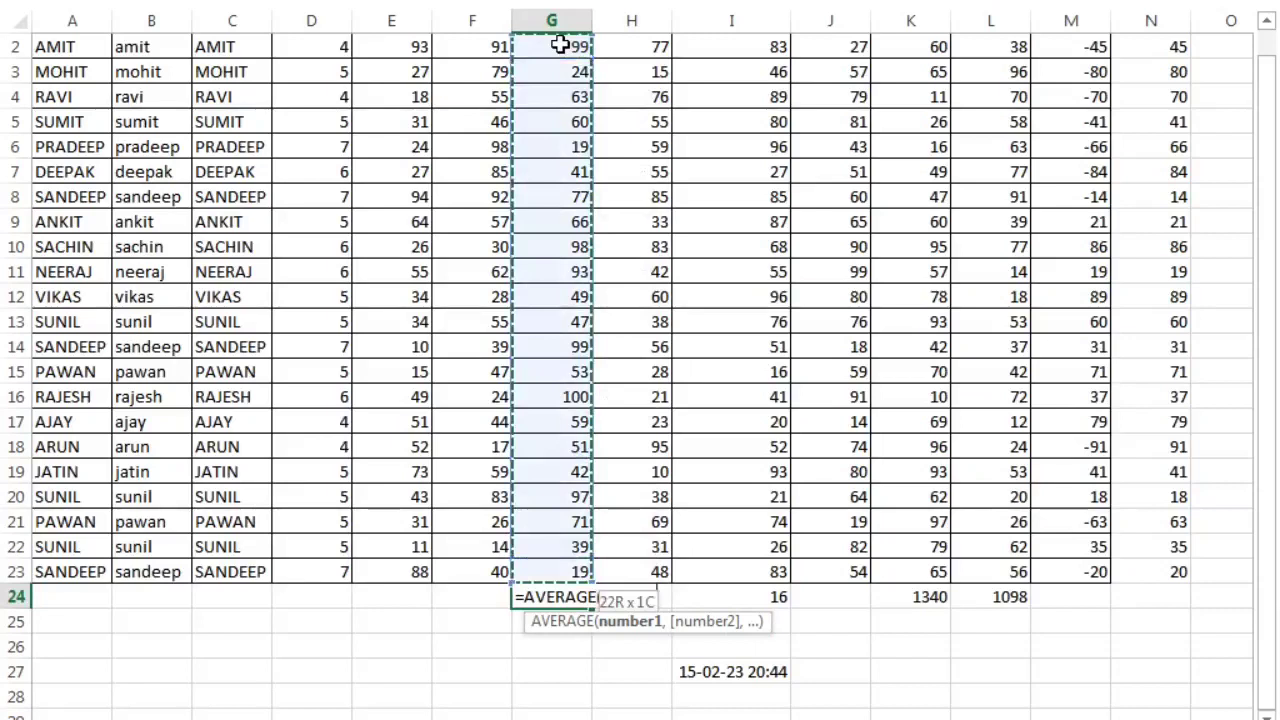
{"action": "type", "text": ")"}
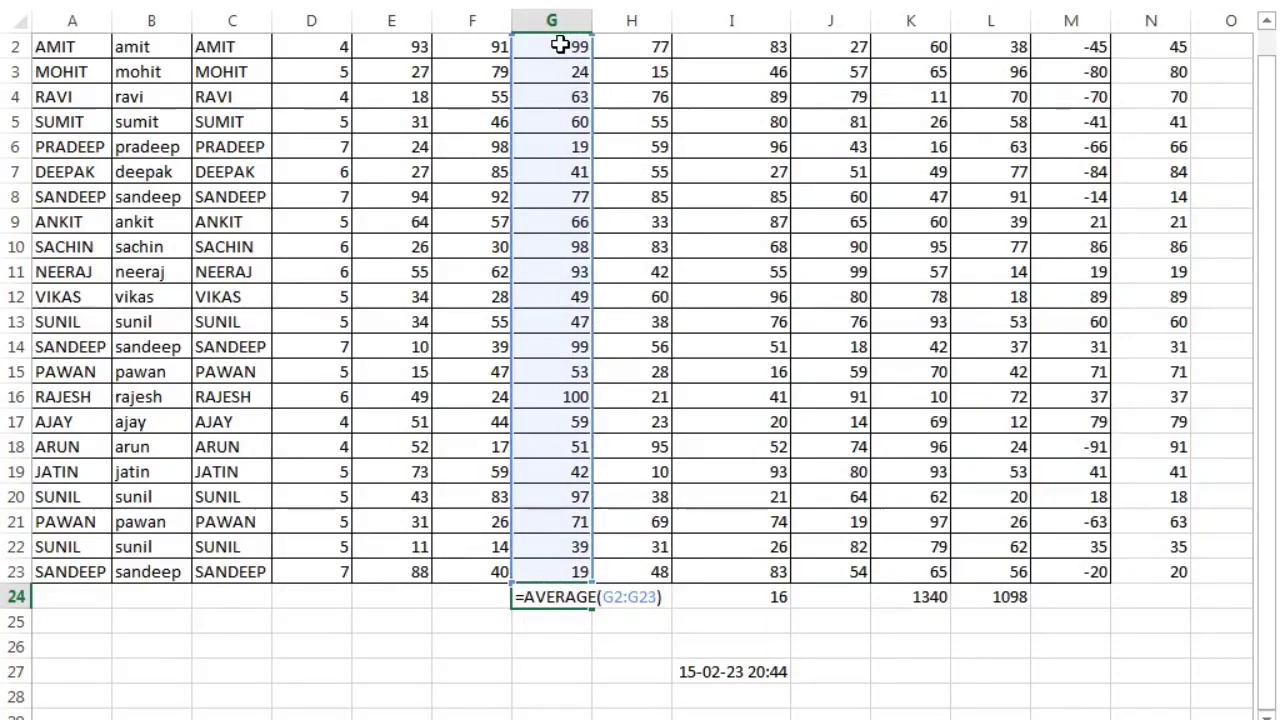
{"action": "key", "text": "Return"}
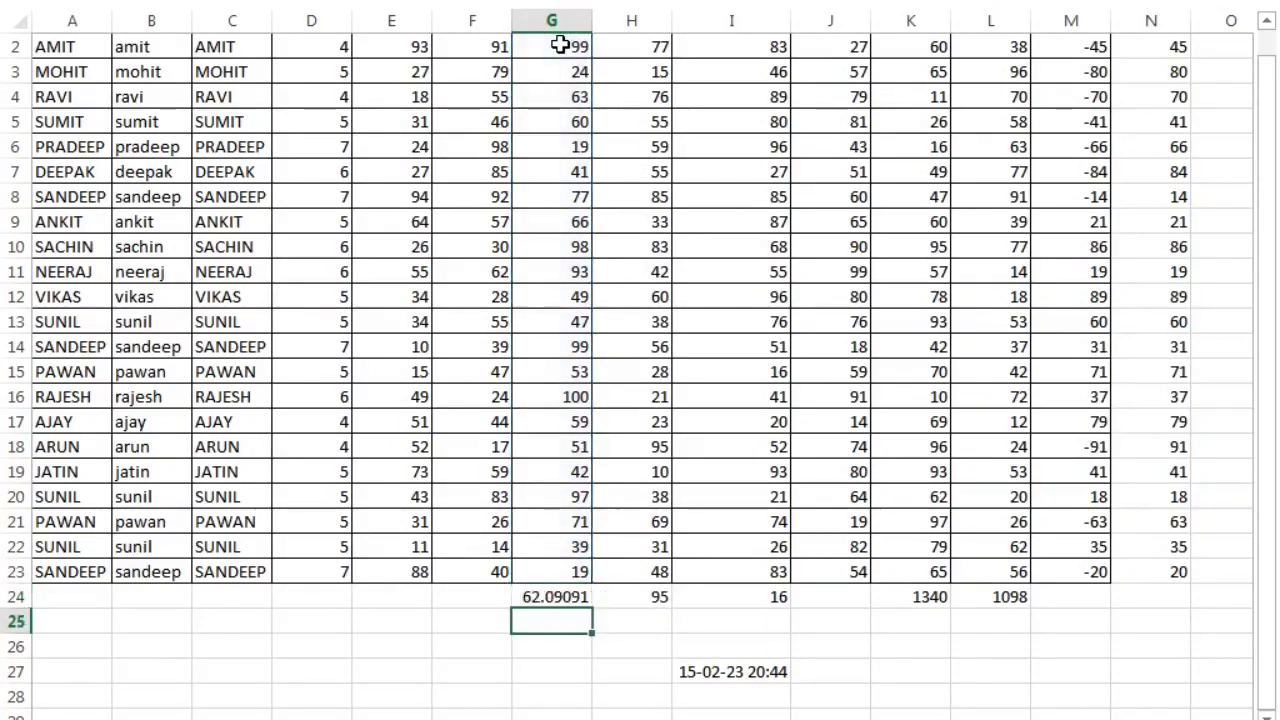
{"action": "double_click", "coordinate": [556, 593]}
{"action": "left_click", "coordinate": [564, 672]}
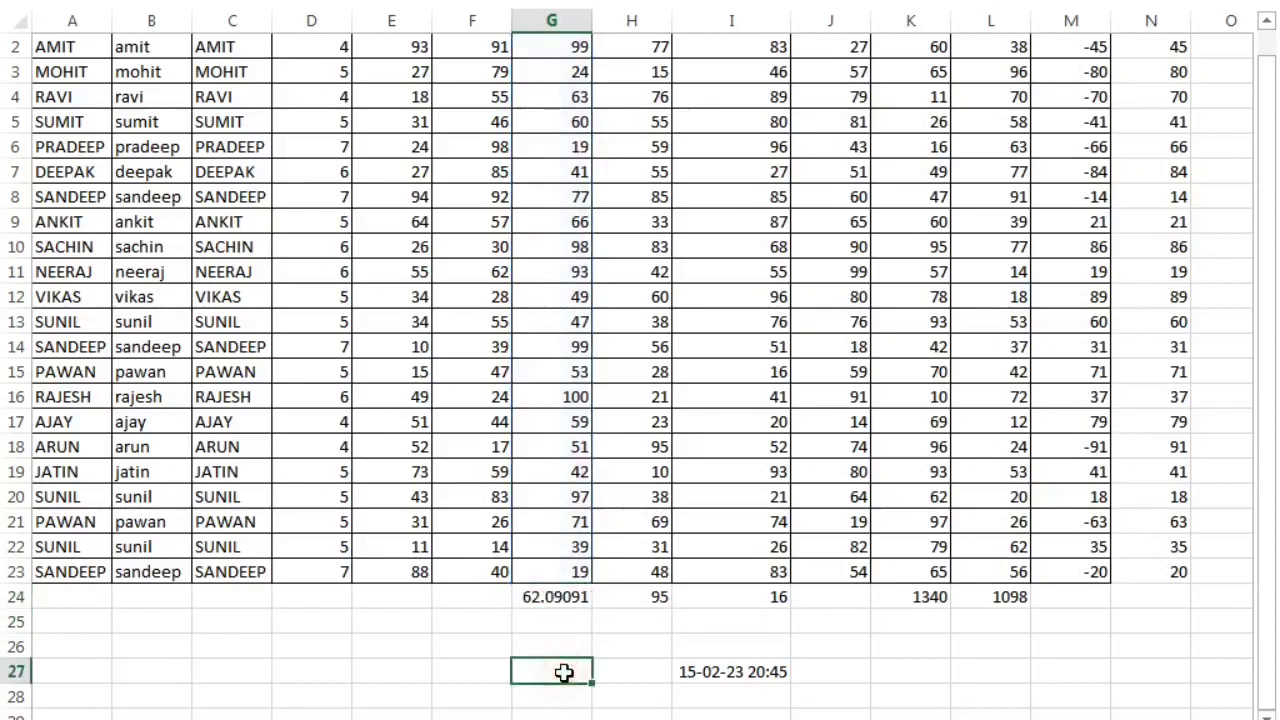
{"action": "left_click", "coordinate": [469, 600]}
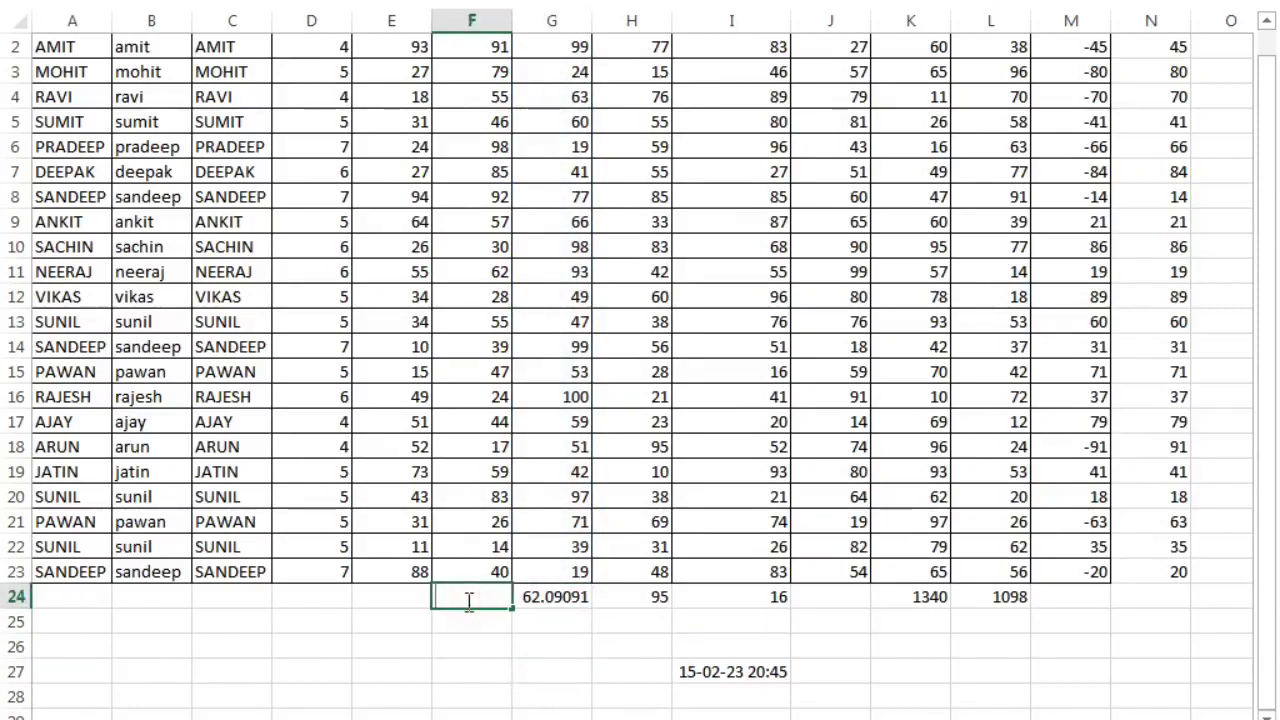